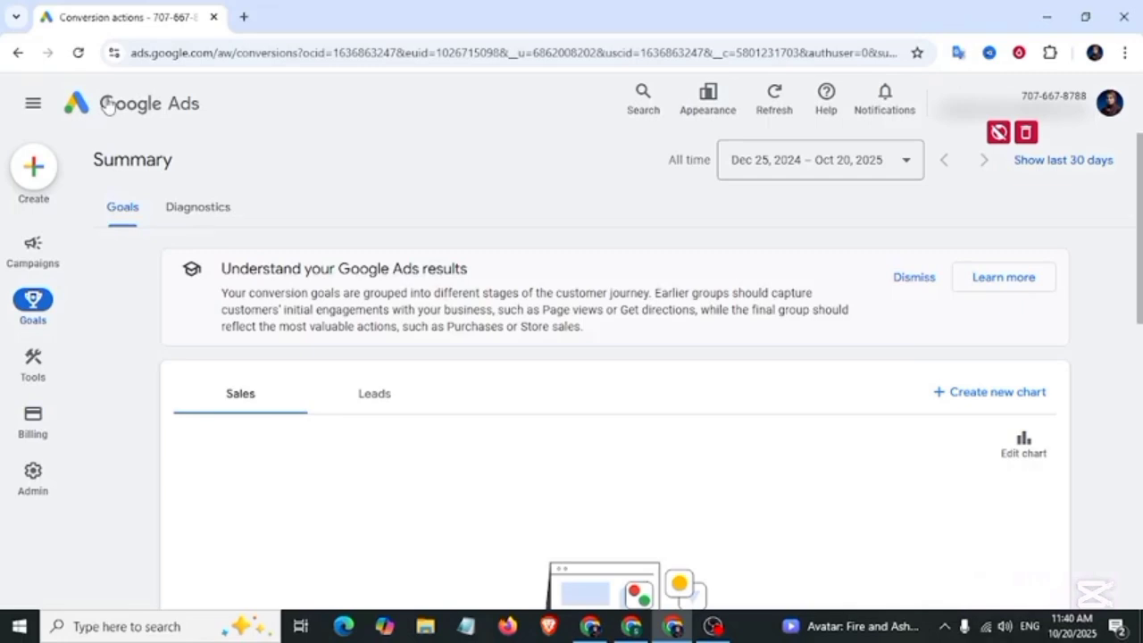
# Step: Copy the Google tag's AW- ID from the Google tag entry in Google Ads Data manager
pyautogui.moveTo(35, 365)
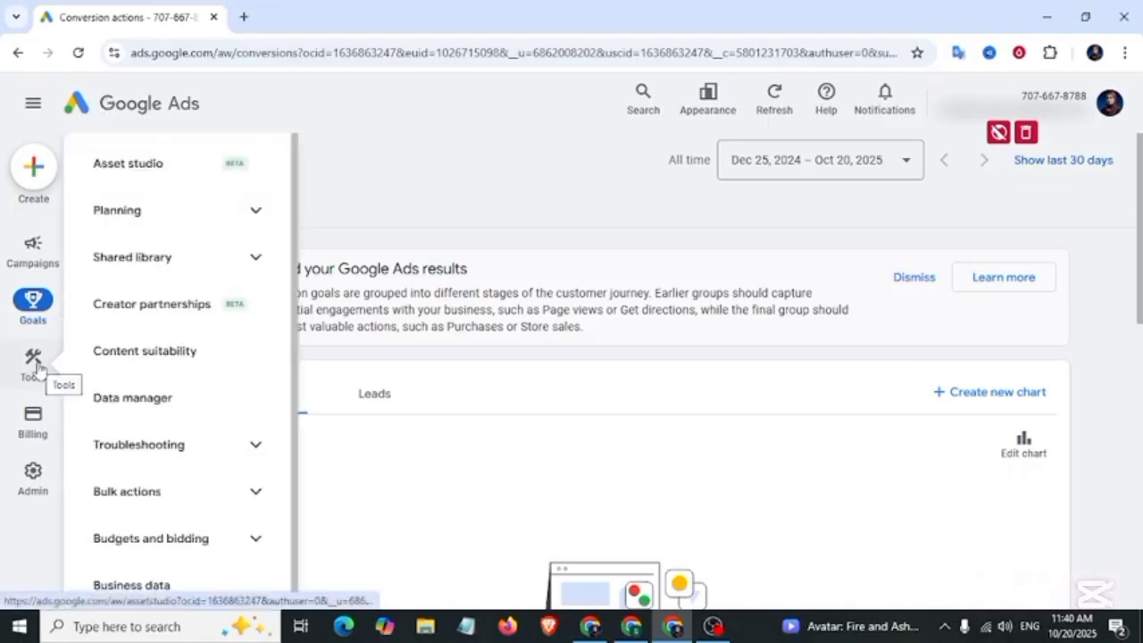
pyautogui.click(116, 406)
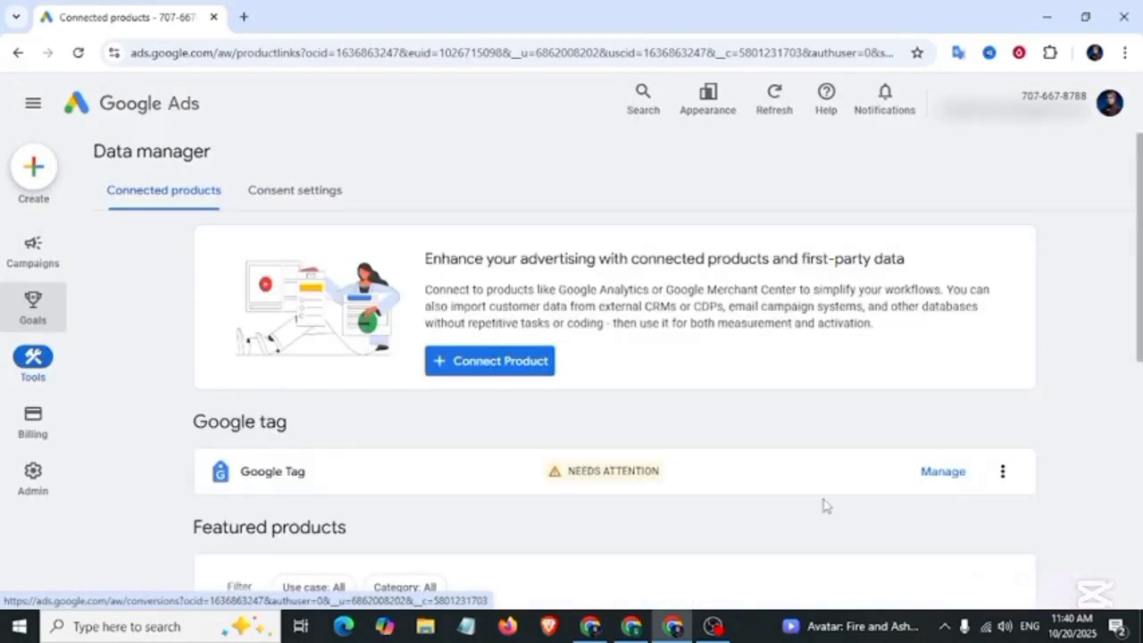
pyautogui.click(946, 472)
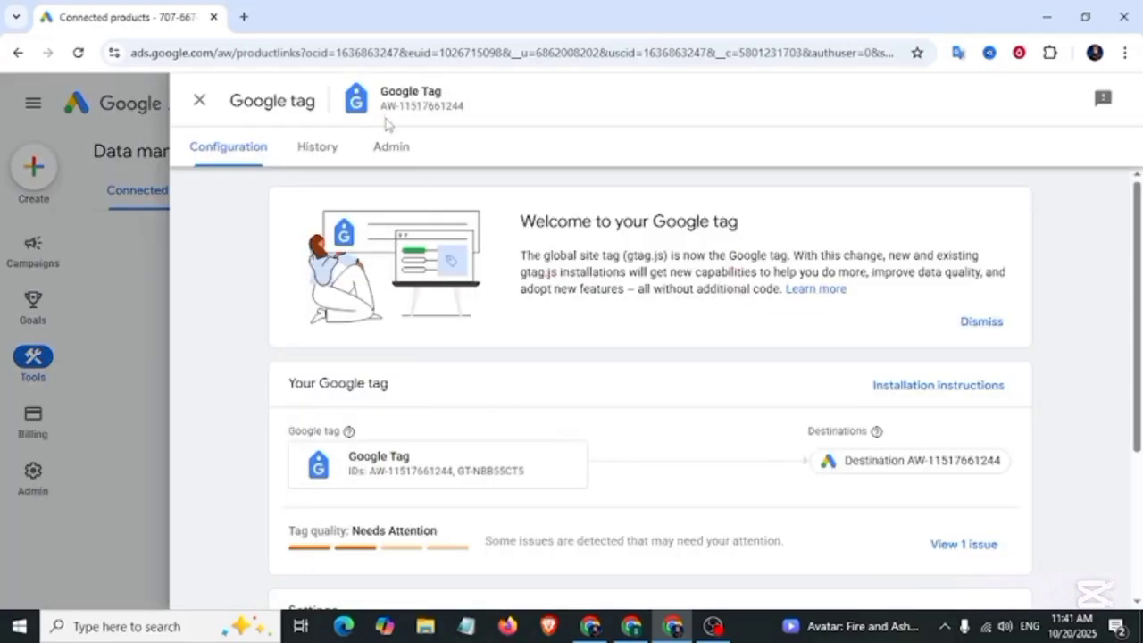
pyautogui.moveTo(382, 109); pyautogui.dragTo(432, 109)
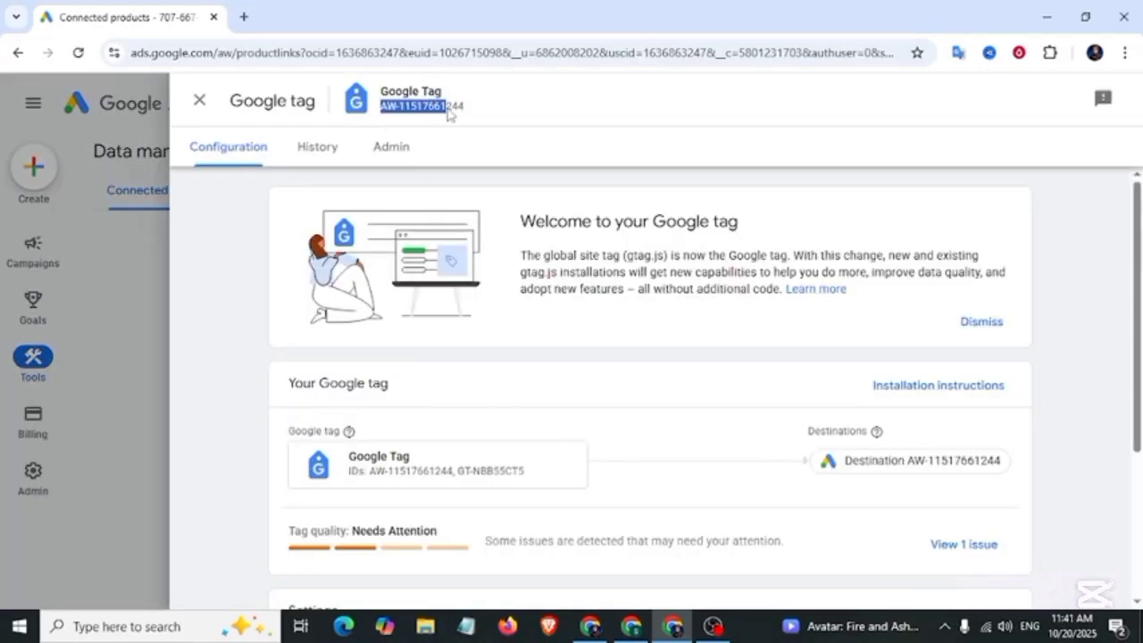
pyautogui.rightClick(454, 111)
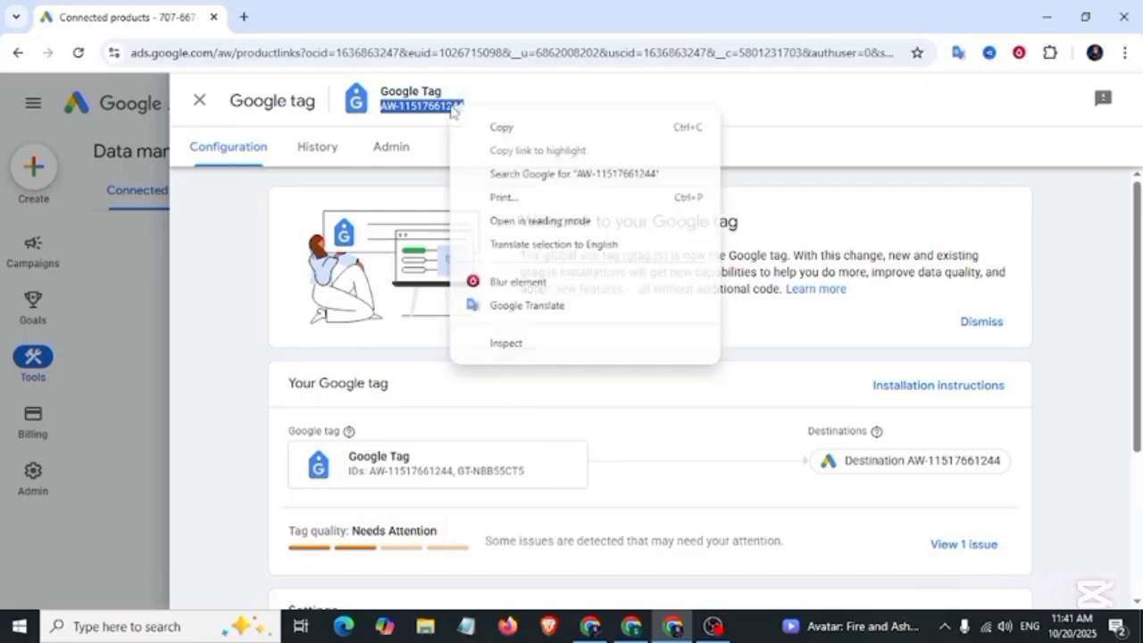
pyautogui.click(491, 127)
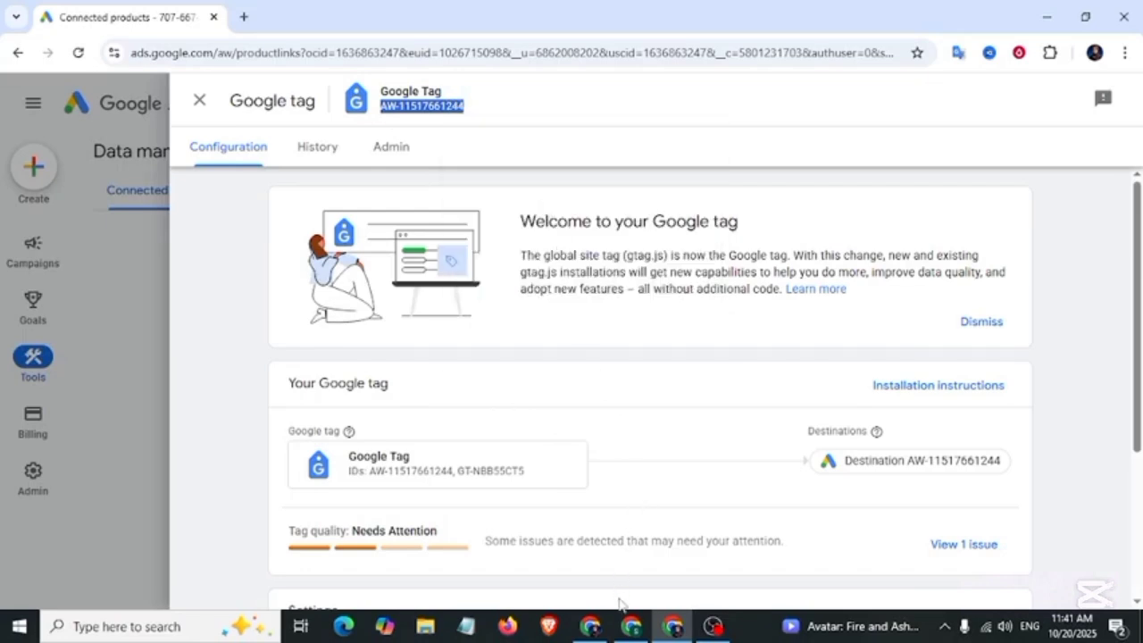
pyautogui.click(593, 627)
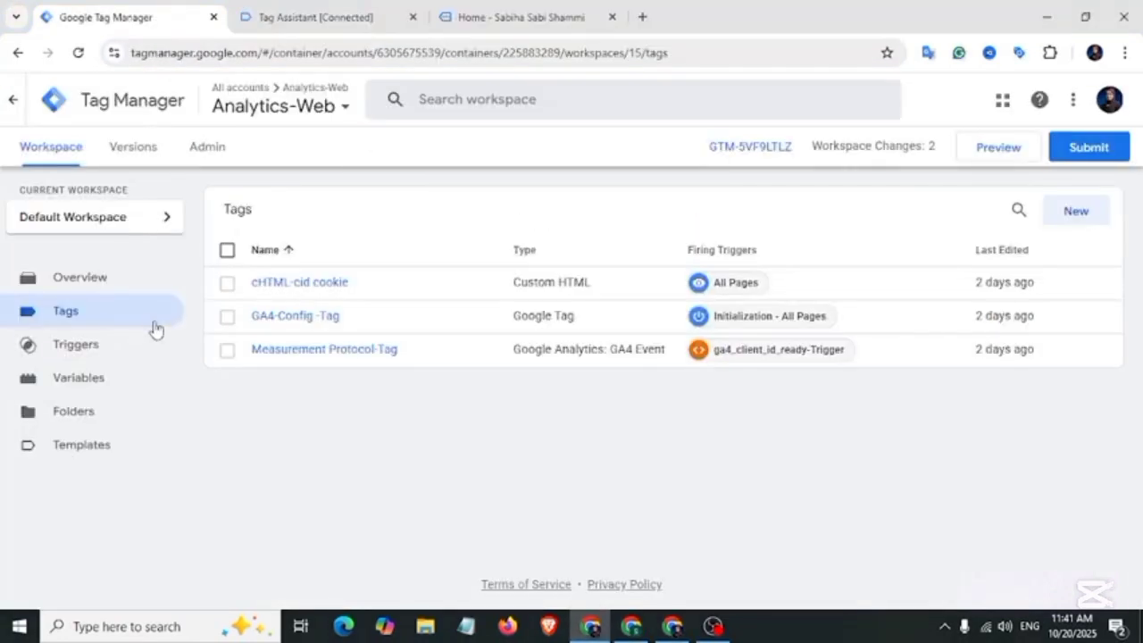
# Step: Create a new Google Tag with the copied Ads tag ID pasted as its Tag ID
pyautogui.click(1078, 215)
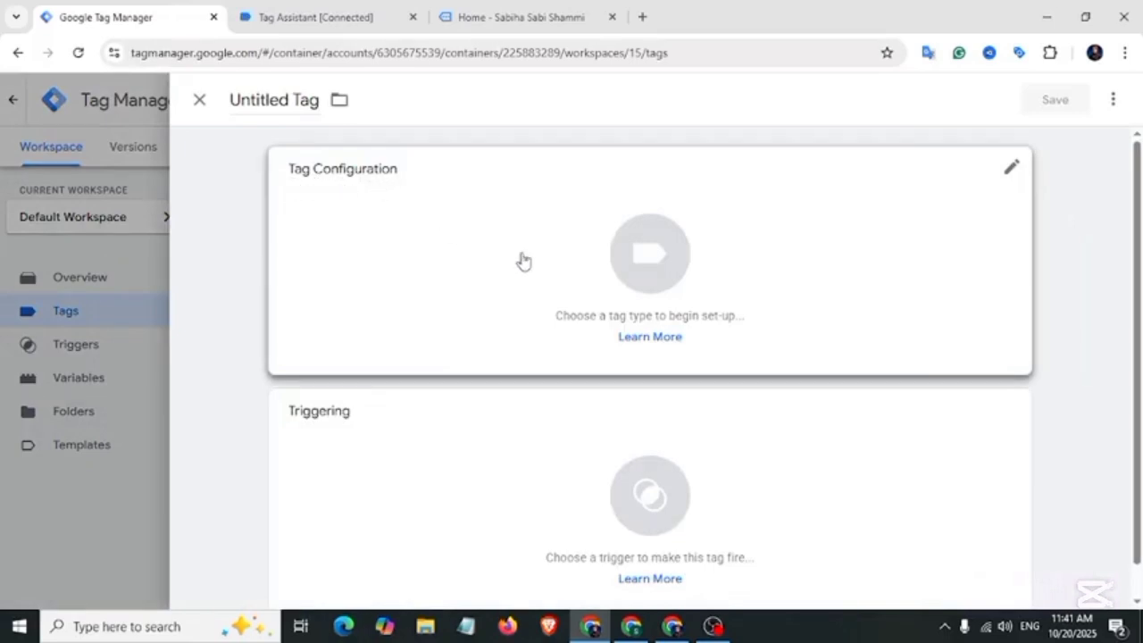
pyautogui.click(523, 260)
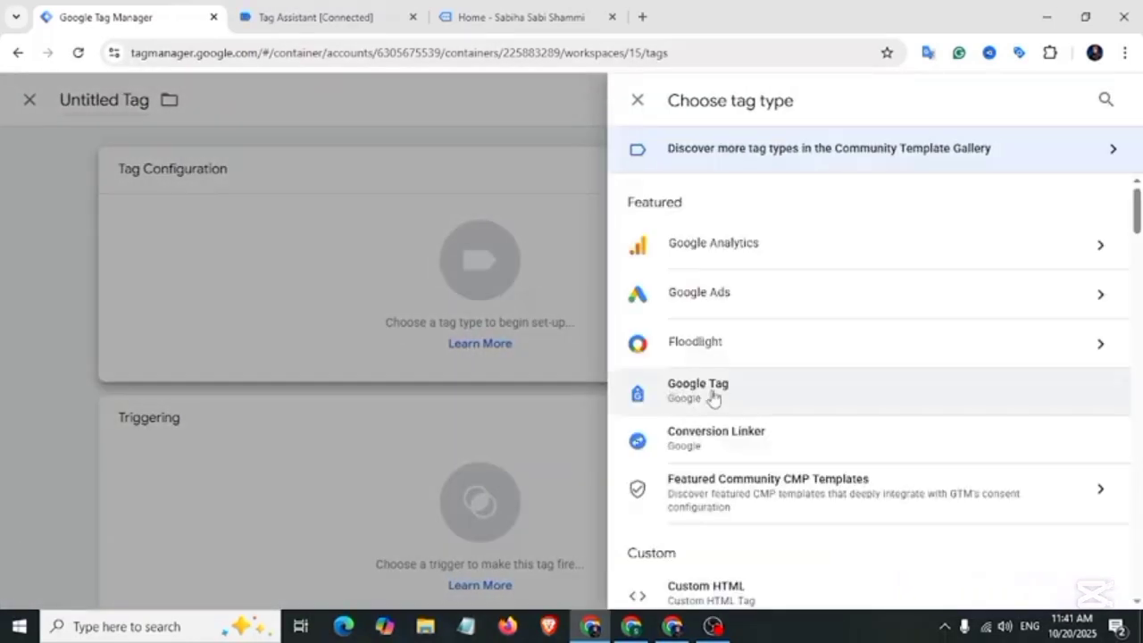
pyautogui.click(713, 395)
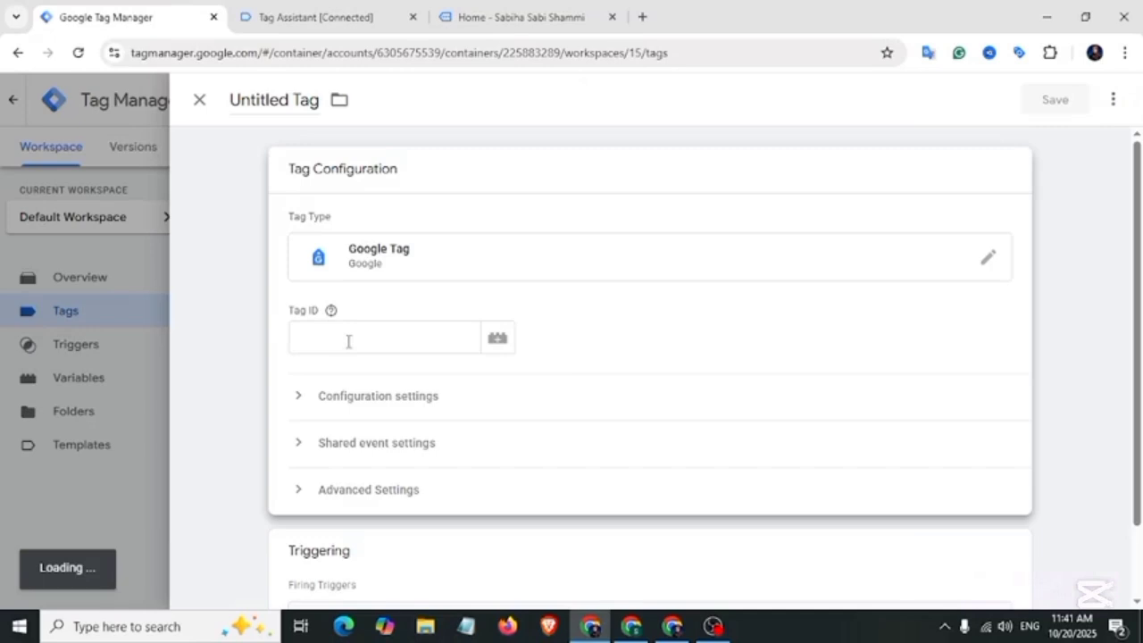
pyautogui.rightClick(348, 341)
pyautogui.click(380, 416)
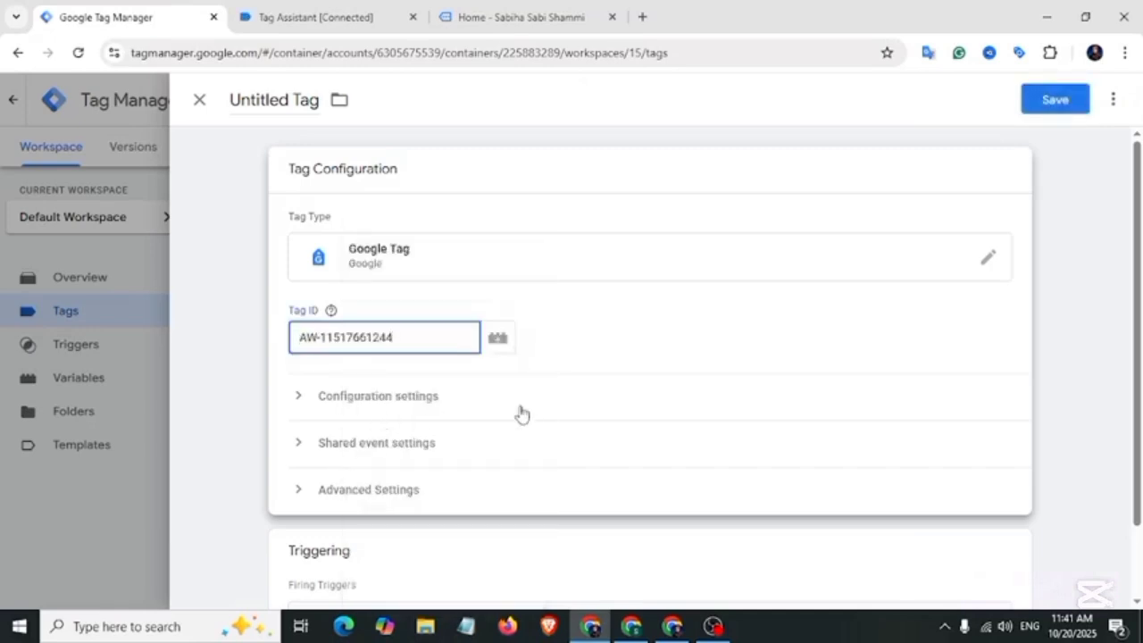
pyautogui.scroll(-2, 522, 414)
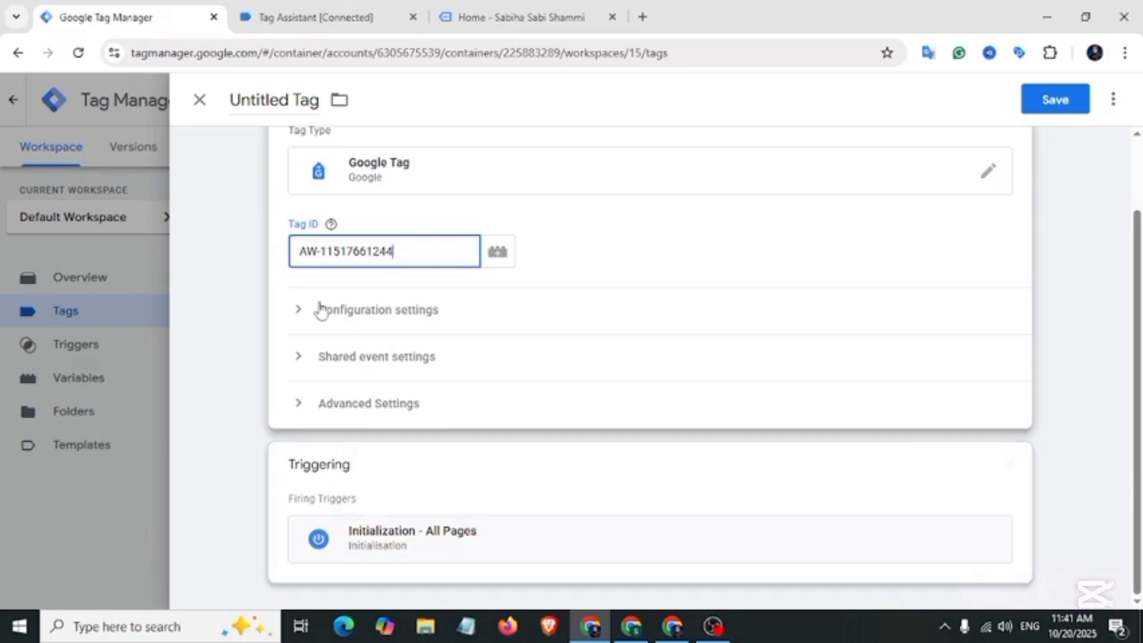
# Step: Name the tag 'Google Ads-Config Tag' and save it
pyautogui.click(295, 100)
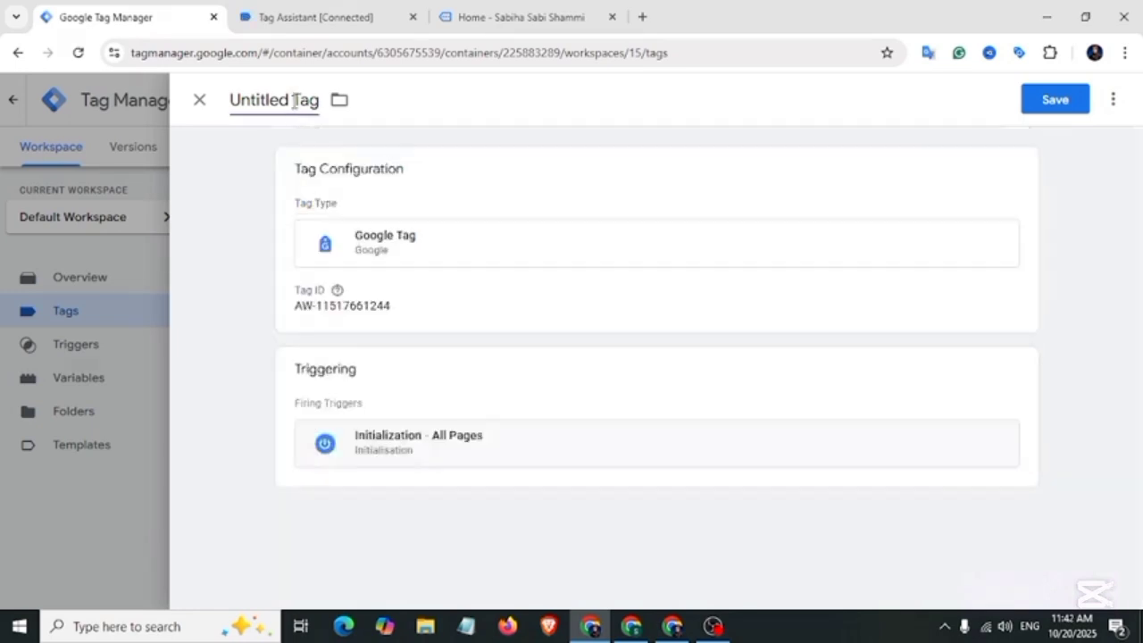
pyautogui.hotkey('ctrl', 'a')
pyautogui.write('Google Ads-Config Tag')
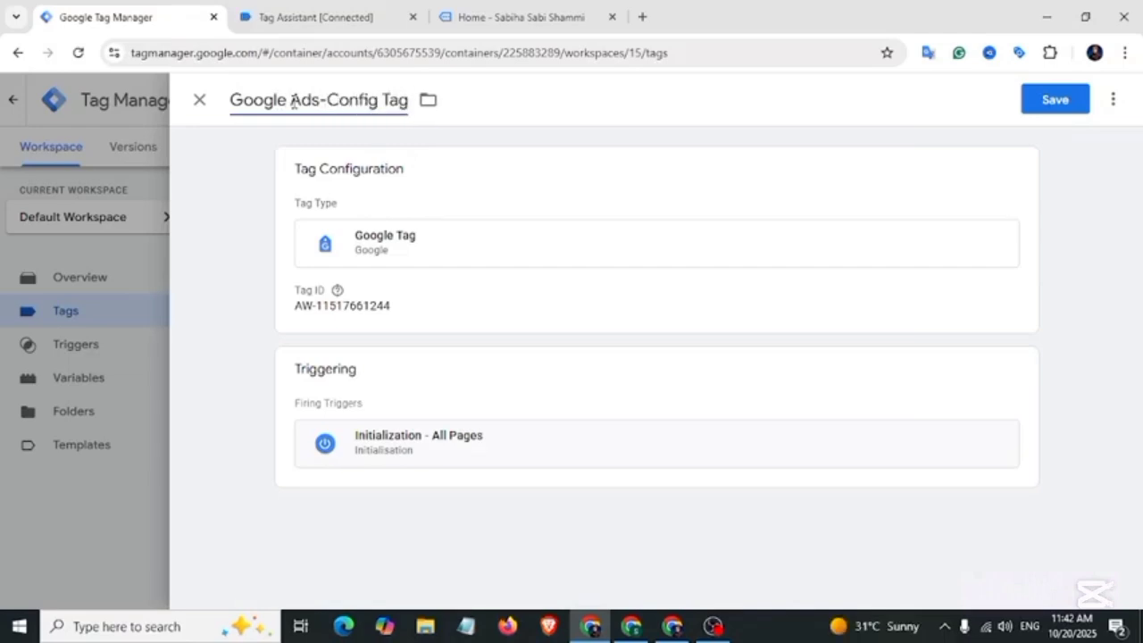
pyautogui.click(1075, 107)
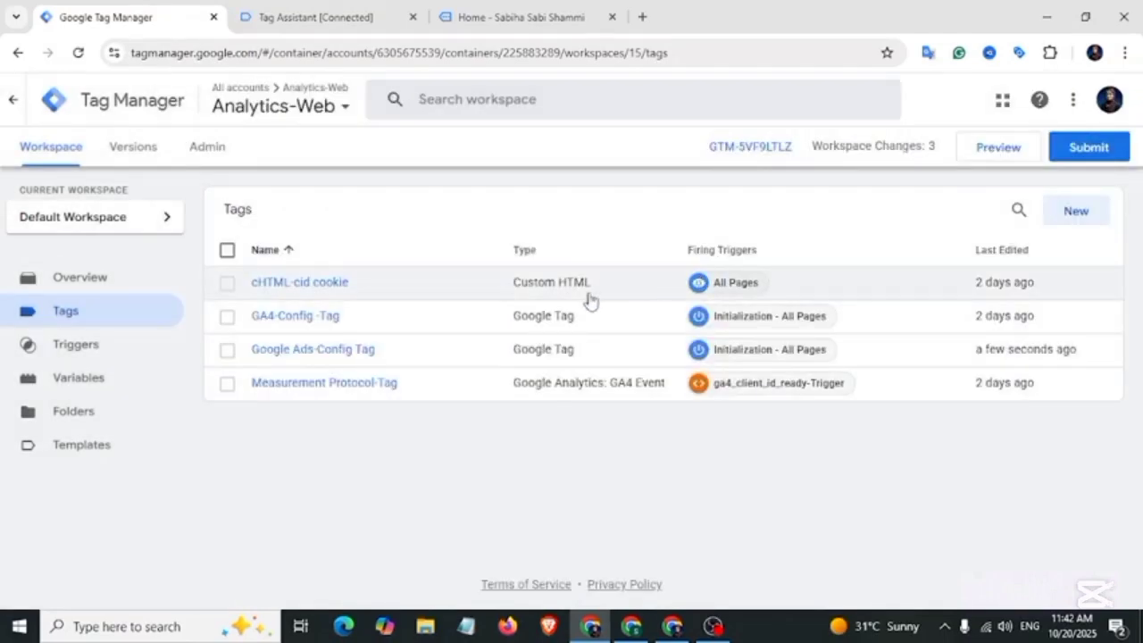
pyautogui.click(671, 626)
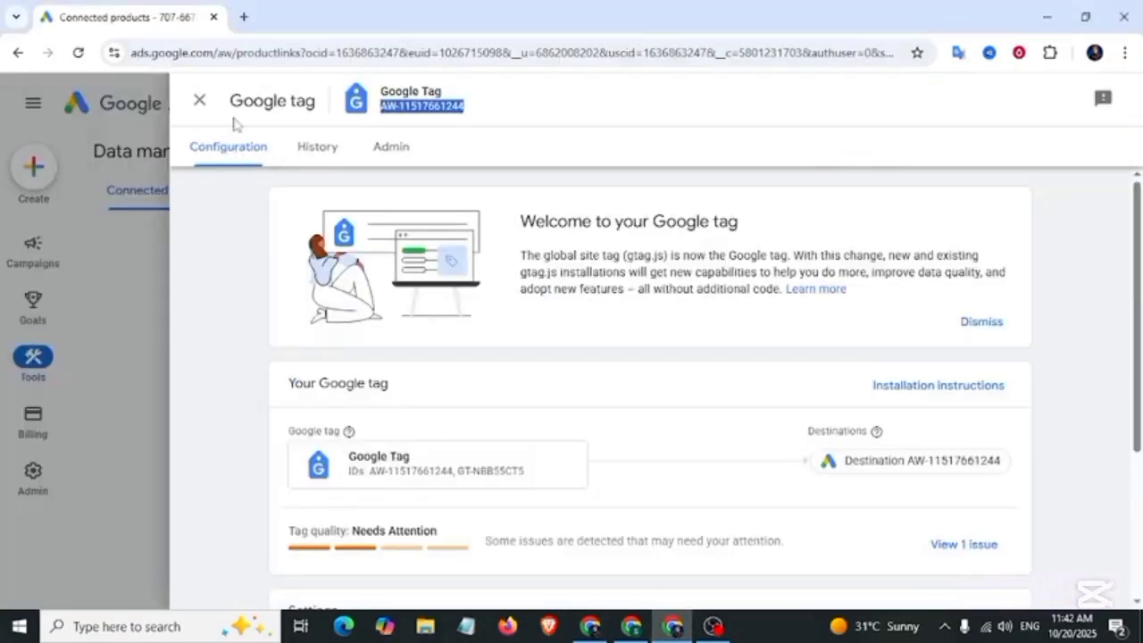
# Step: Close the tag details and start a new conversion action from the Goals summary
pyautogui.click(199, 100)
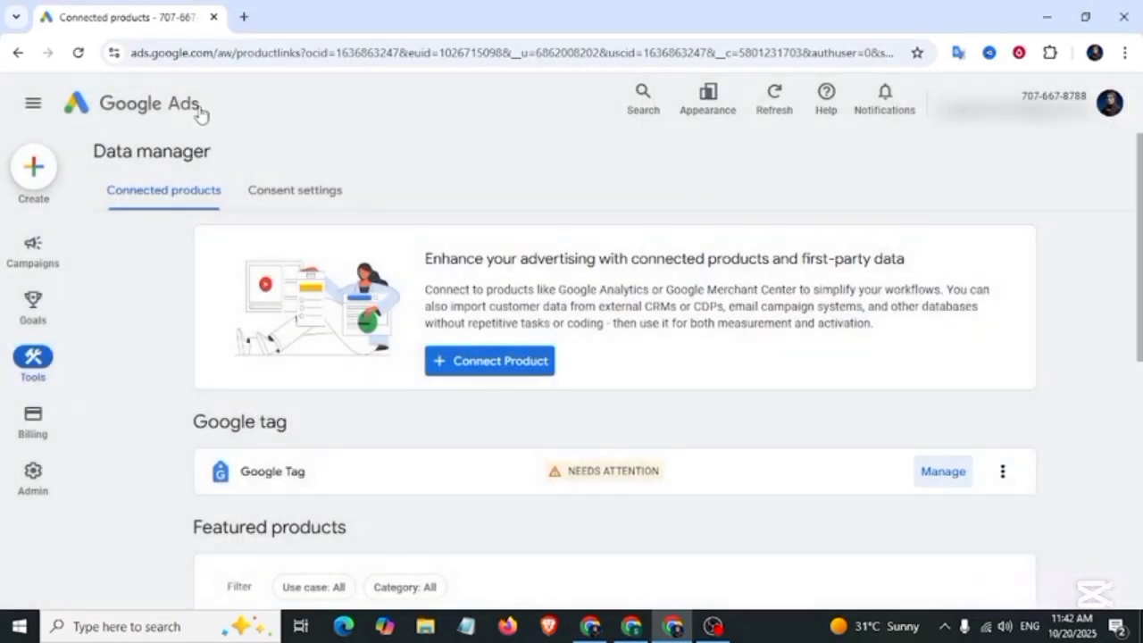
pyautogui.click(33, 304)
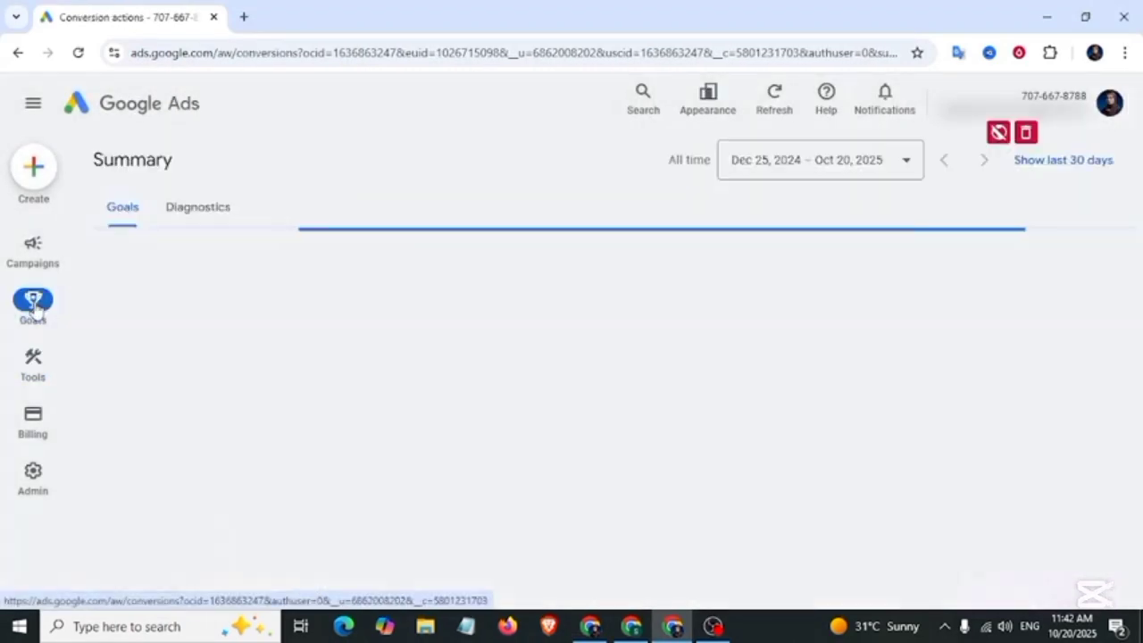
pyautogui.scroll(-5, 439, 344)
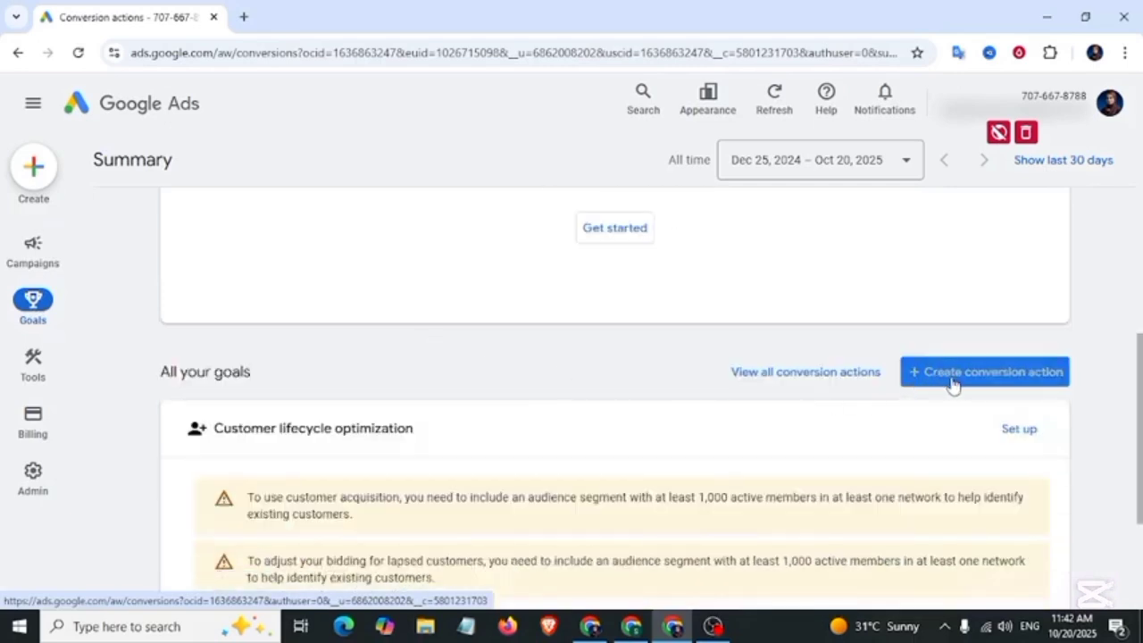
pyautogui.click(1005, 386)
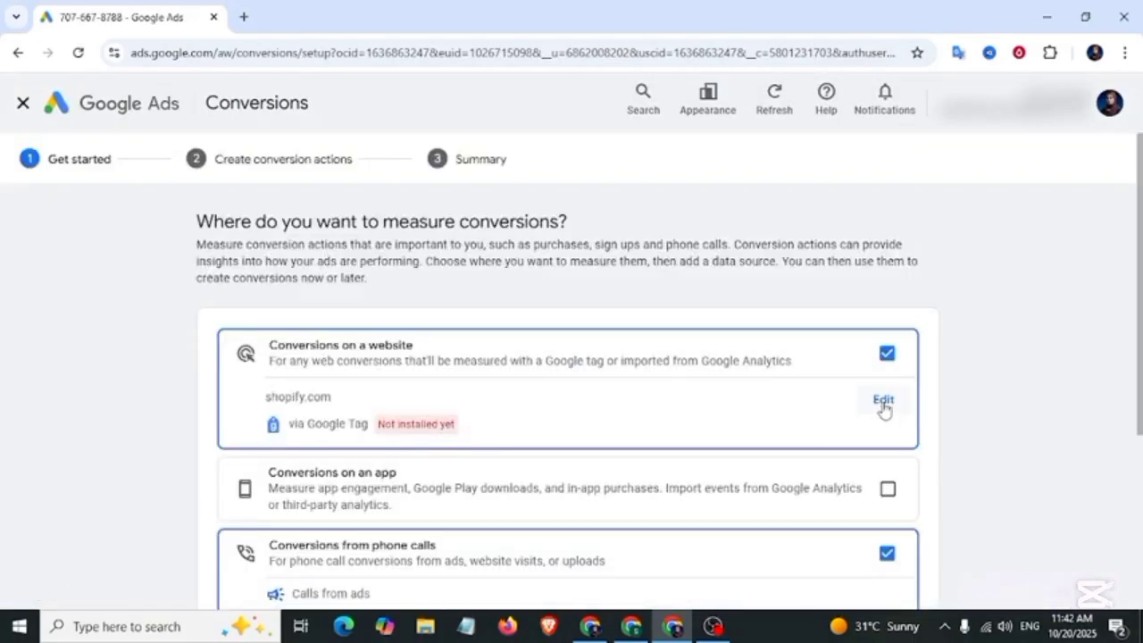
# Step: Change the measured website to dev-analytics1.pantheonsite.io, scan, accept the detected Google tag, and continue
pyautogui.click(883, 401)
pyautogui.click(470, 266)
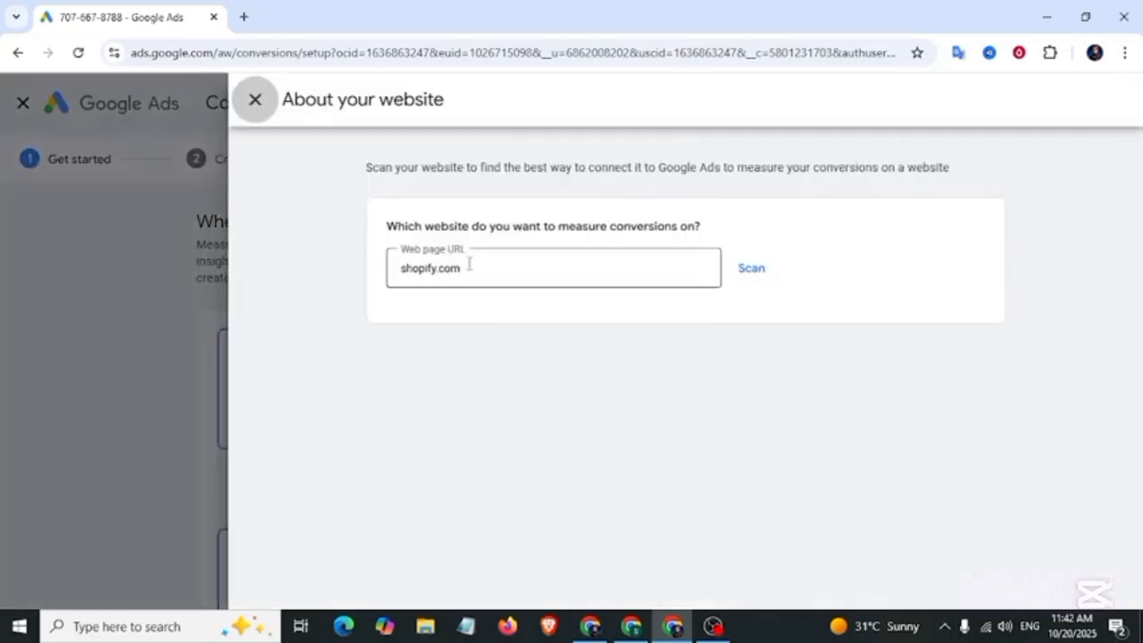
pyautogui.moveTo(466, 267); pyautogui.dragTo(419, 271)
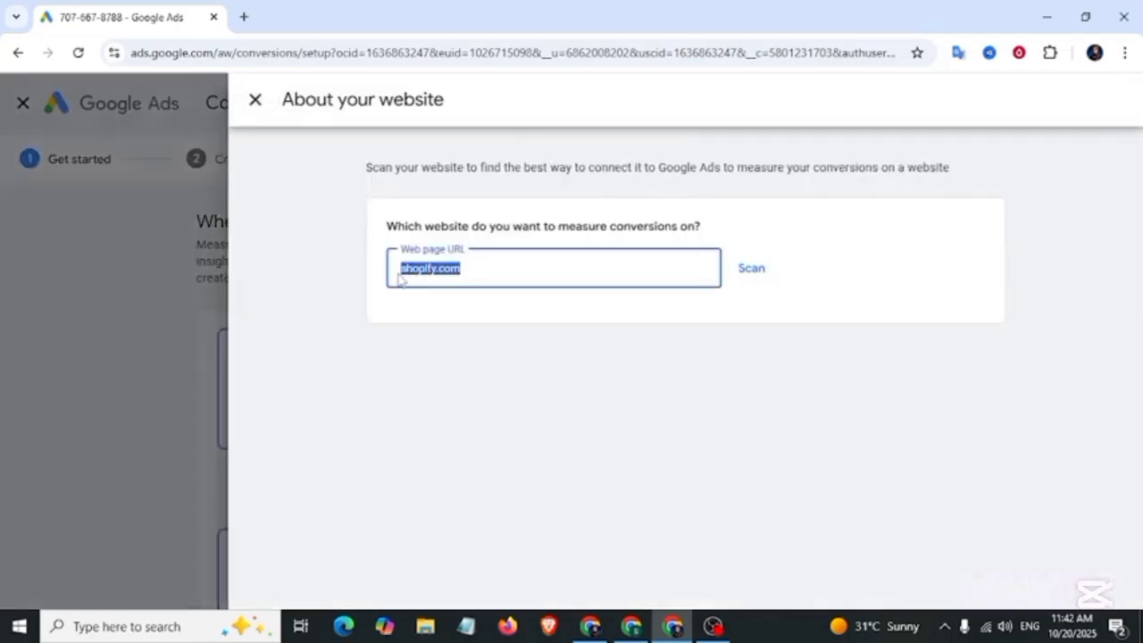
pyautogui.press('BackSpace')
pyautogui.write('https://dev-analytics1.pantheonsite.io/')
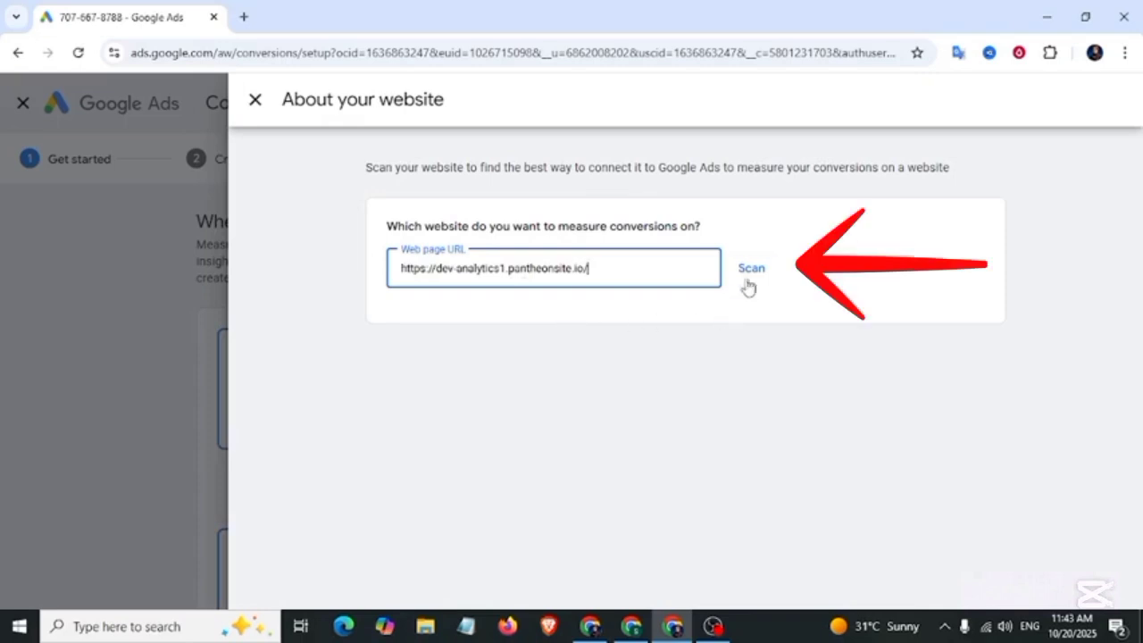
pyautogui.click(752, 273)
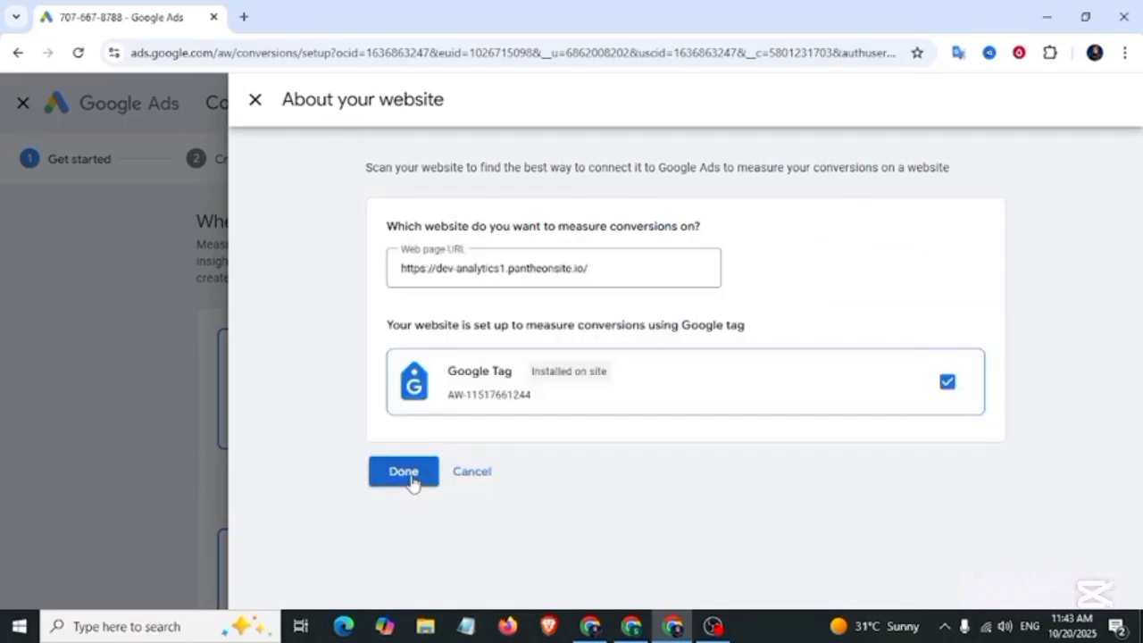
pyautogui.click(413, 482)
pyautogui.scroll(-3, 510, 327)
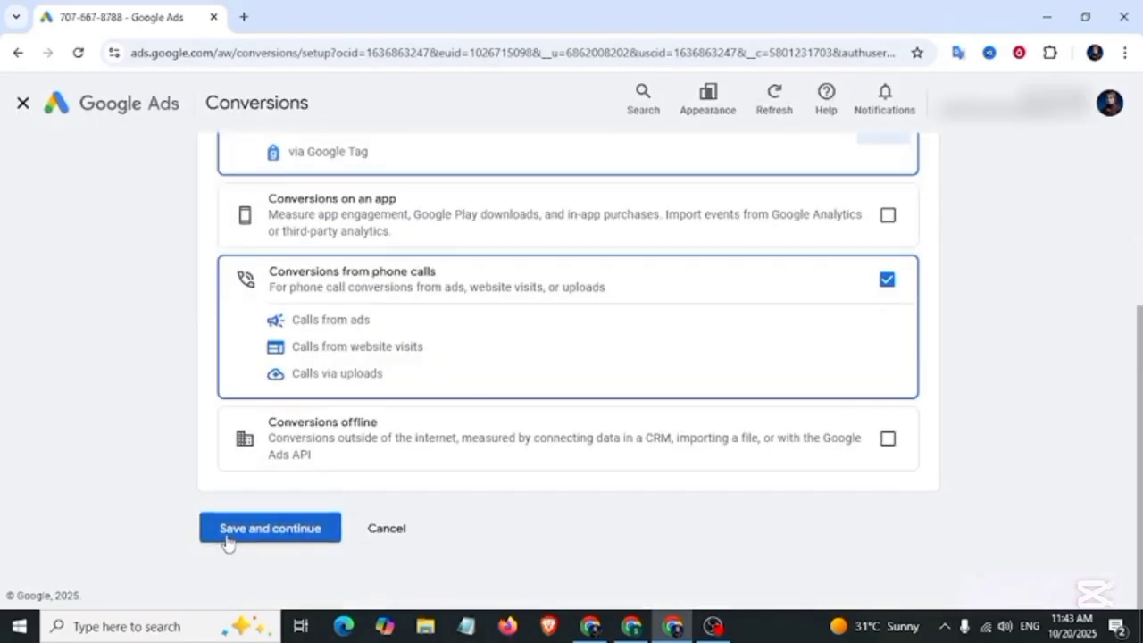
pyautogui.click(287, 541)
# Step: Add the Submit lead form conversion category from the full category list
pyautogui.scroll(-2, 380, 423)
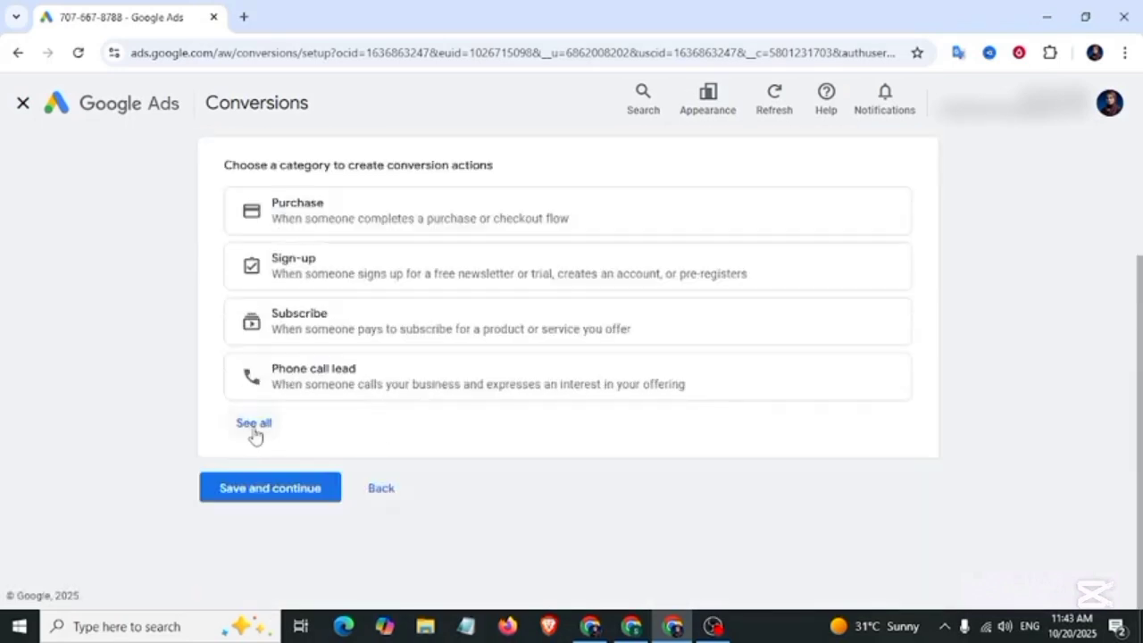
pyautogui.click(253, 424)
pyautogui.scroll(-1, 397, 433)
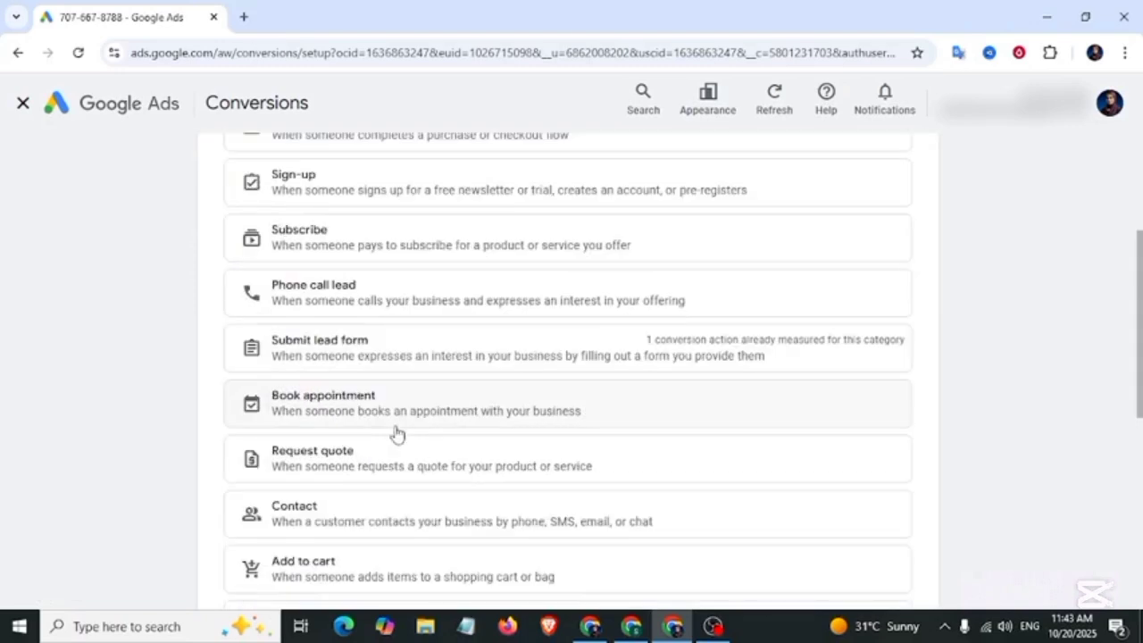
pyautogui.click(343, 354)
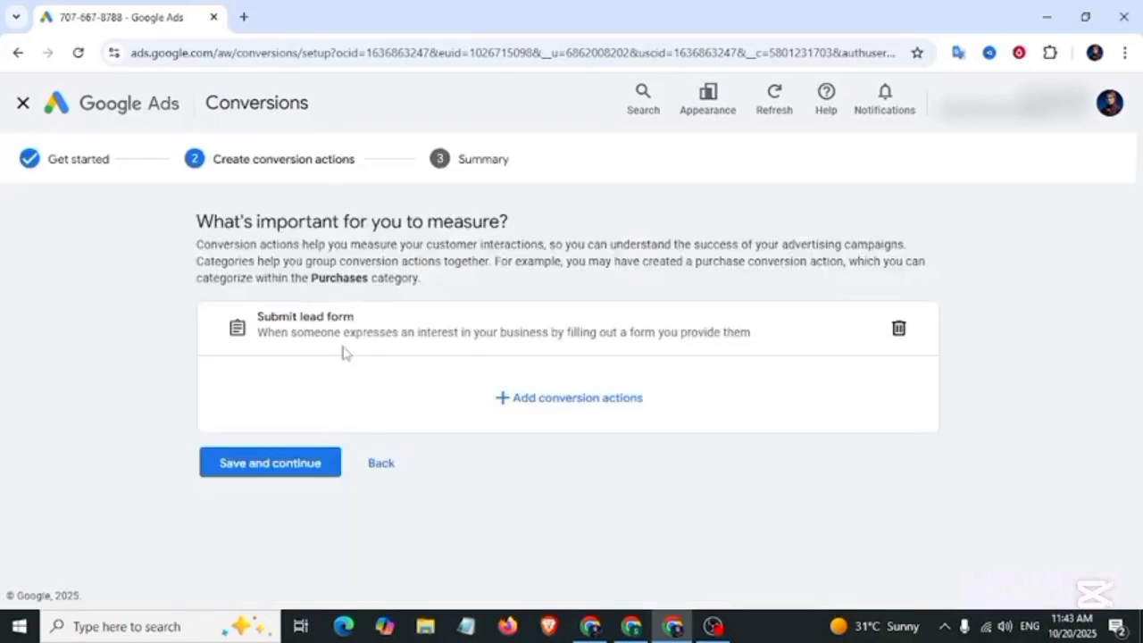
# Step: Measure the lead form with the Google tag, set up manually using code
pyautogui.click(507, 402)
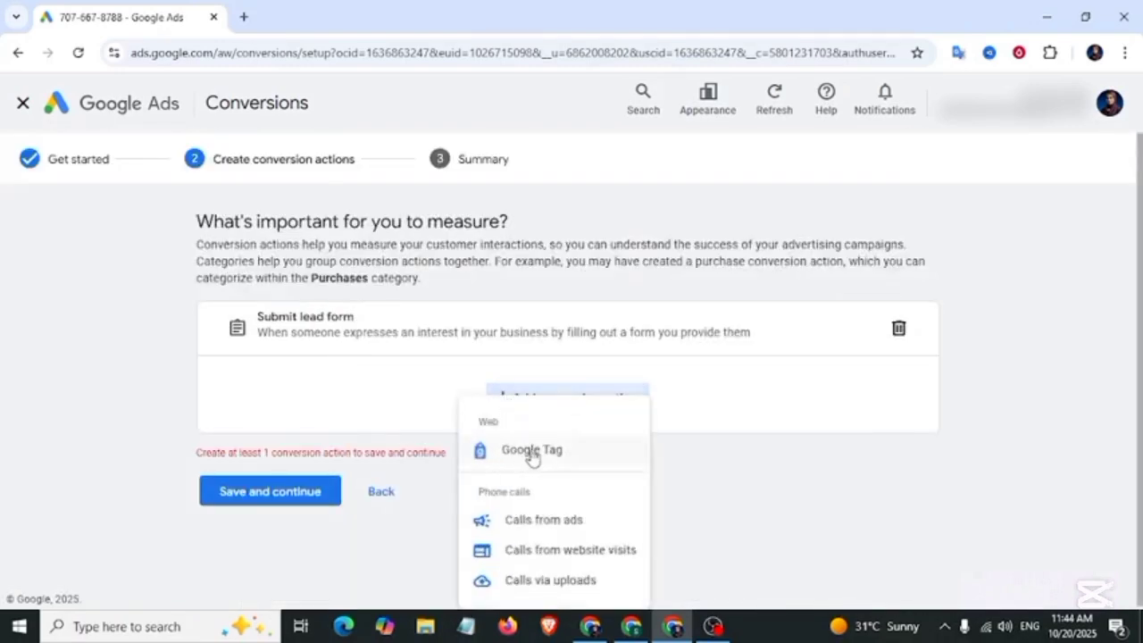
pyautogui.click(530, 455)
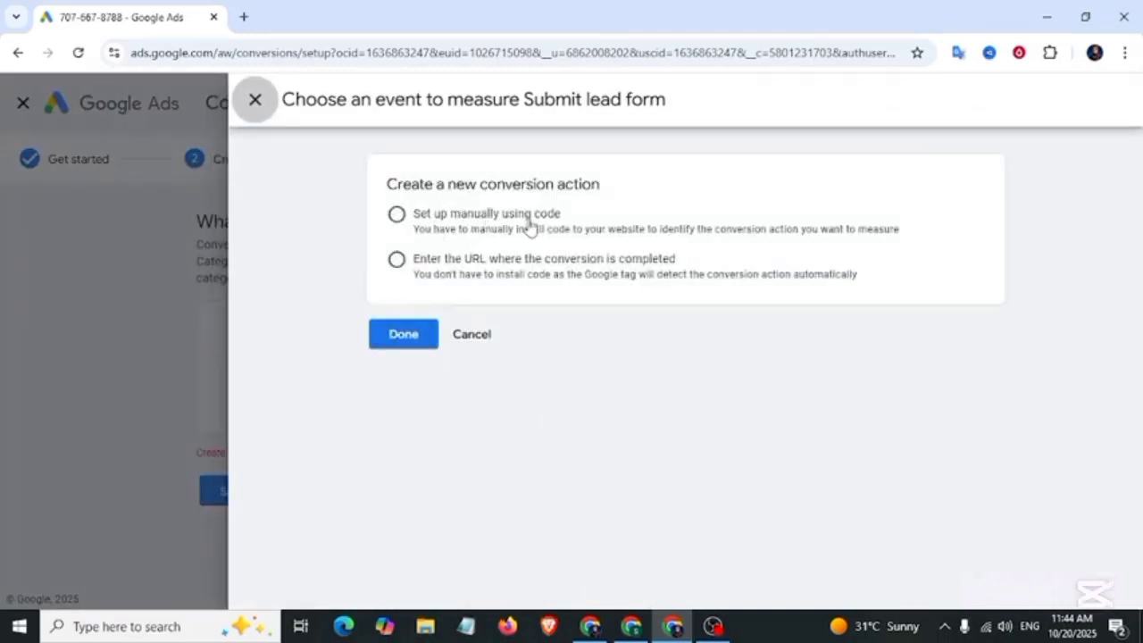
pyautogui.click(397, 215)
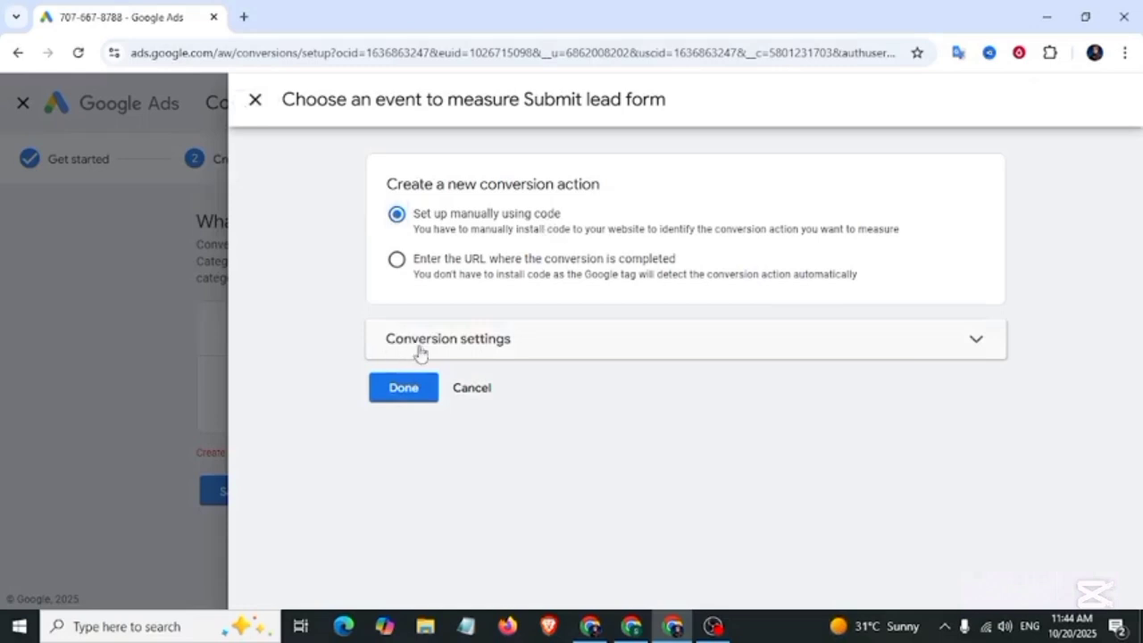
# Step: Rename the conversion action to 'HubSpot Form Submission' in Conversion settings
pyautogui.click(976, 347)
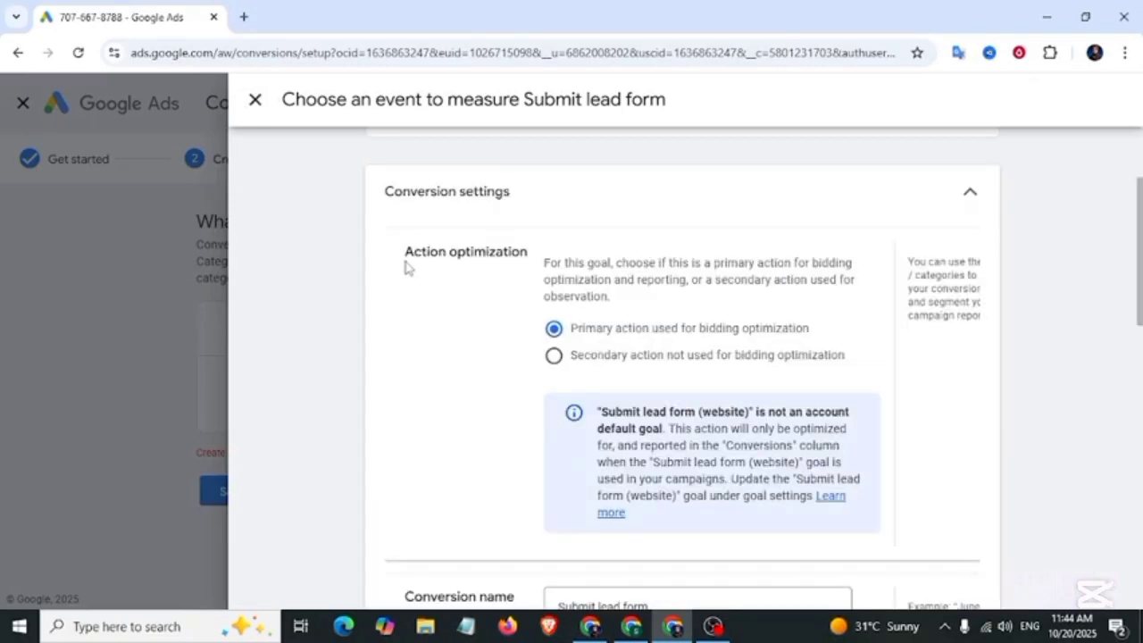
pyautogui.moveTo(405, 254); pyautogui.dragTo(539, 263)
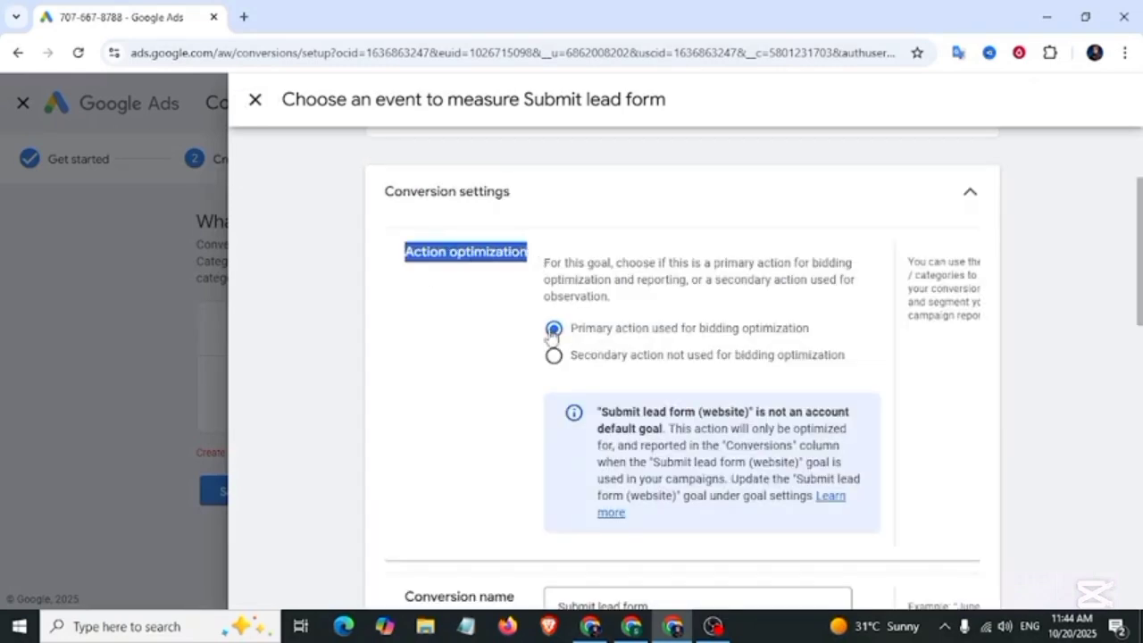
pyautogui.scroll(-4, 485, 349)
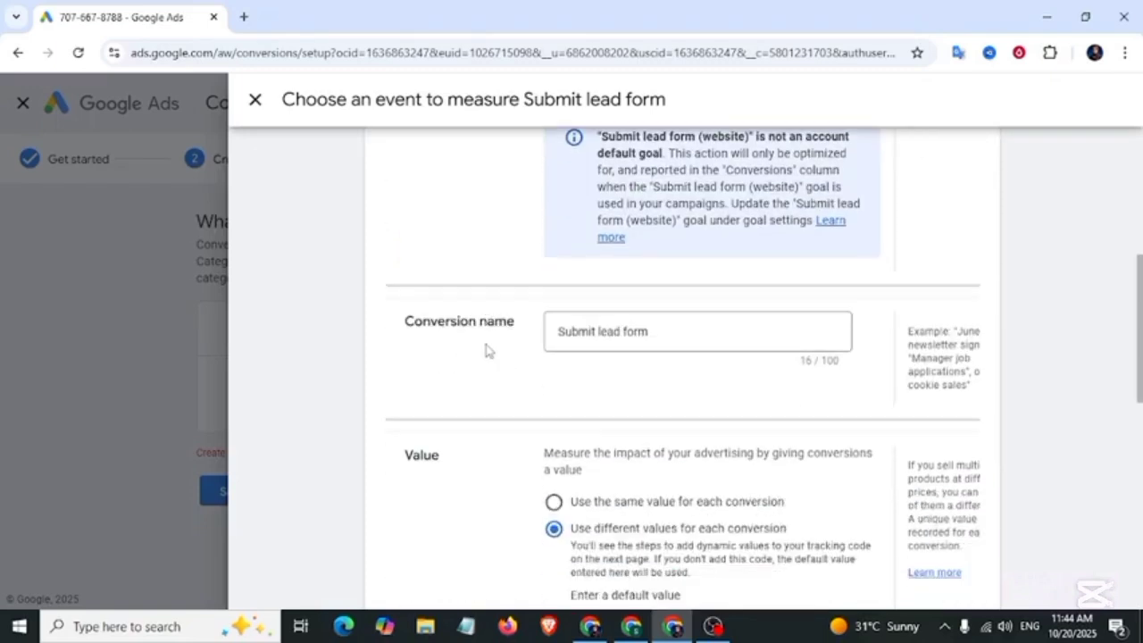
pyautogui.moveTo(665, 278); pyautogui.dragTo(561, 285)
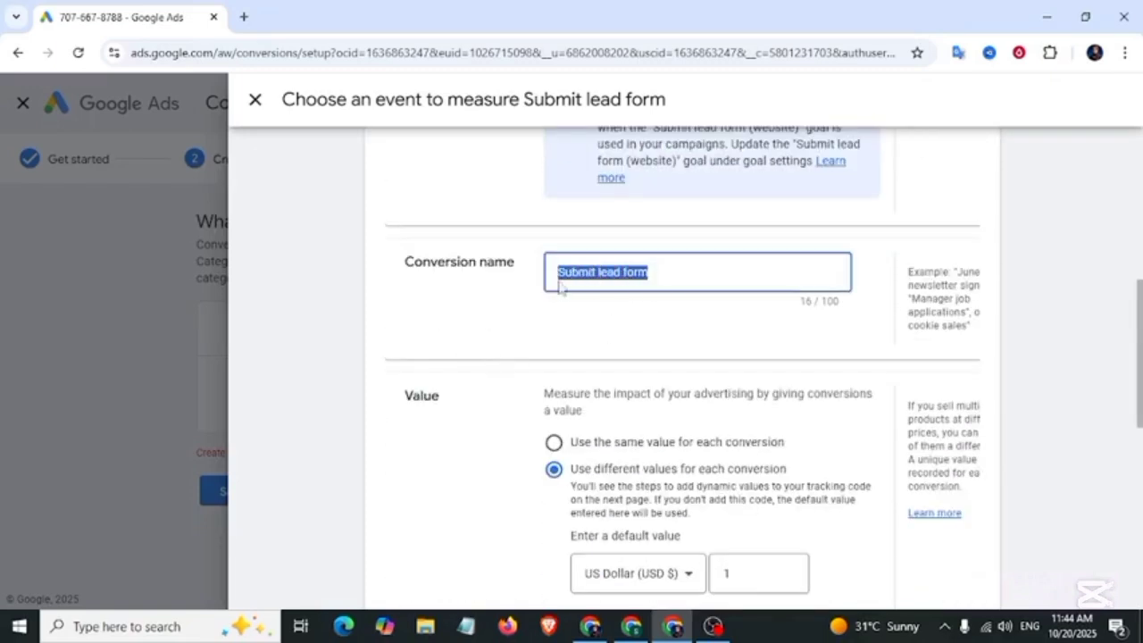
pyautogui.press('BackSpace')
pyautogui.write('HubSpot Form Sub')
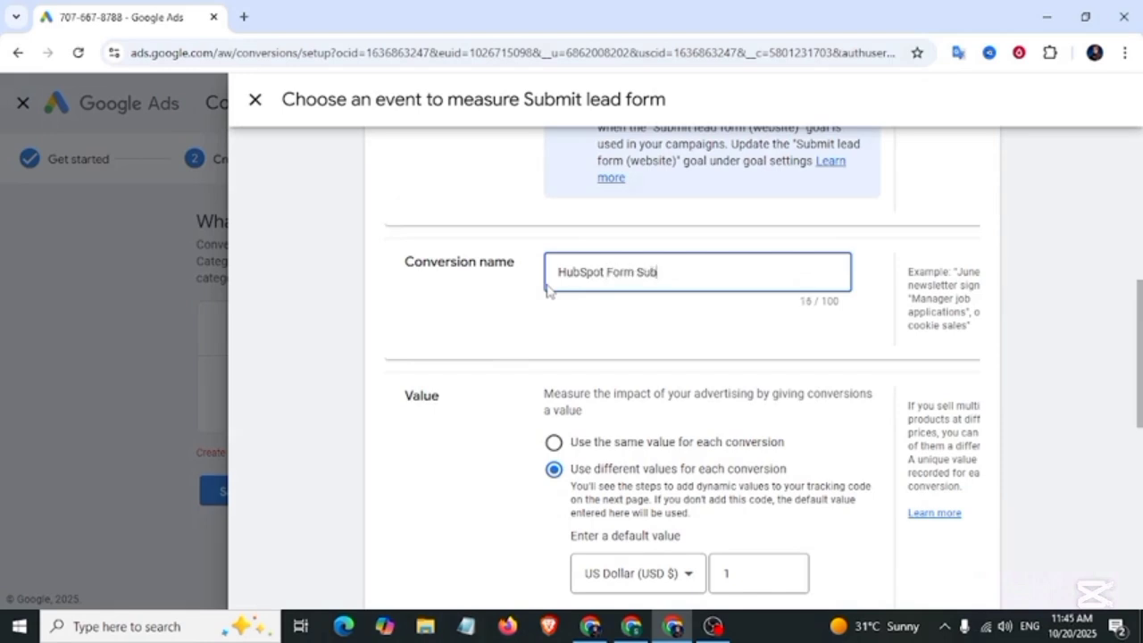
pyautogui.write('mission')
pyautogui.scroll(-5, 490, 265)
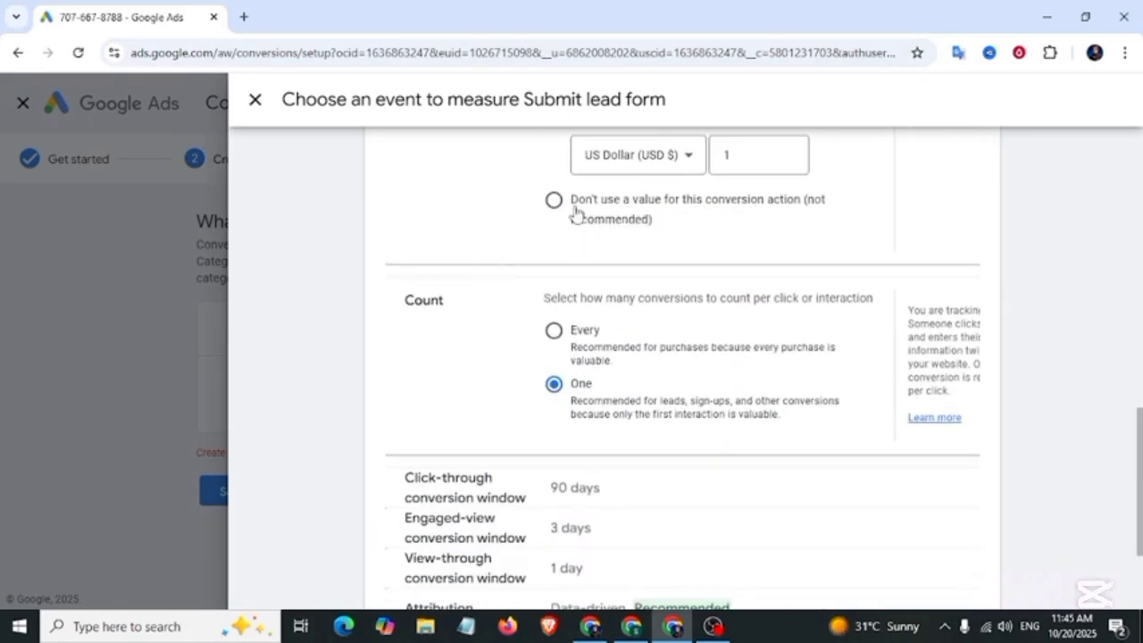
pyautogui.scroll(-1, 500, 219)
pyautogui.moveTo(402, 225); pyautogui.dragTo(451, 229)
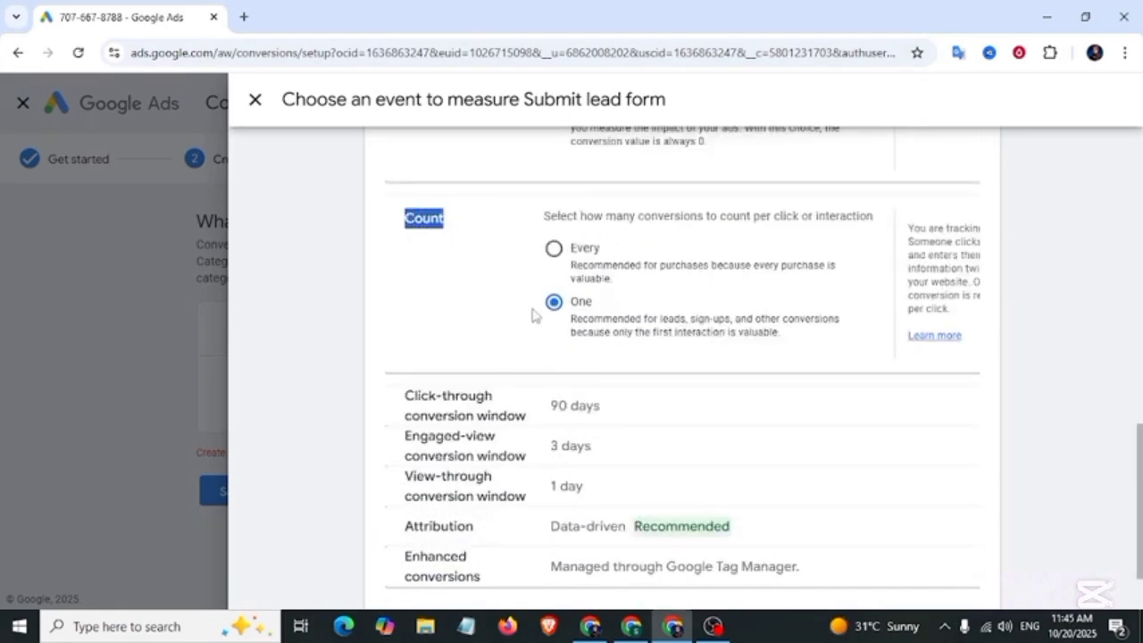
pyautogui.scroll(-1, 562, 309)
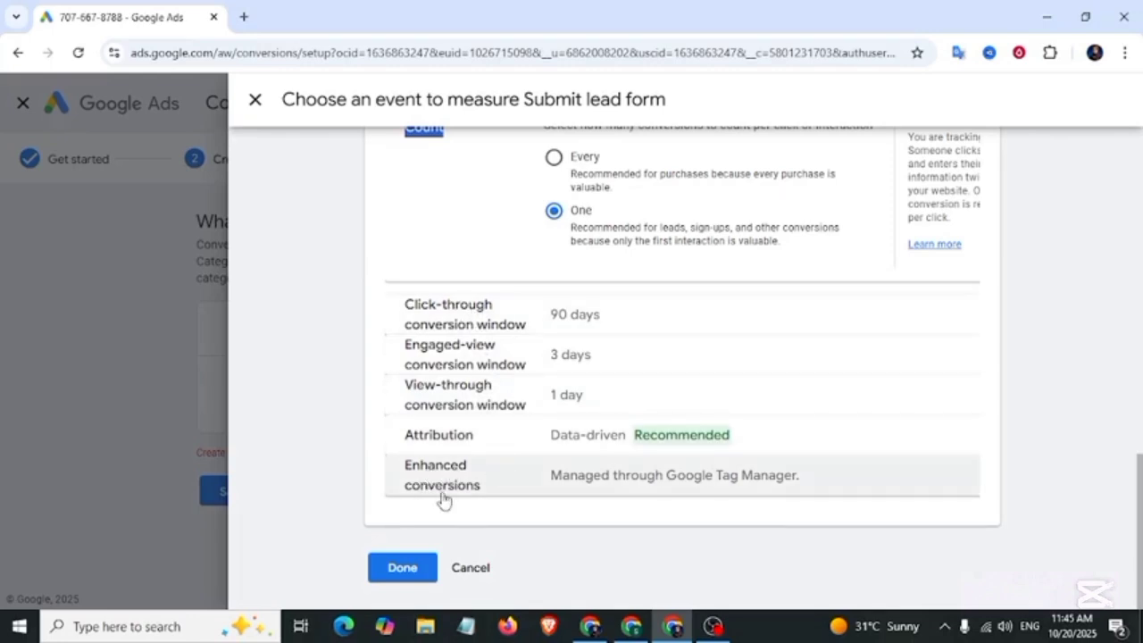
# Step: Keep Enhanced conversions enabled and confirm the conversion settings
pyautogui.click(562, 478)
pyautogui.scroll(-1, 639, 539)
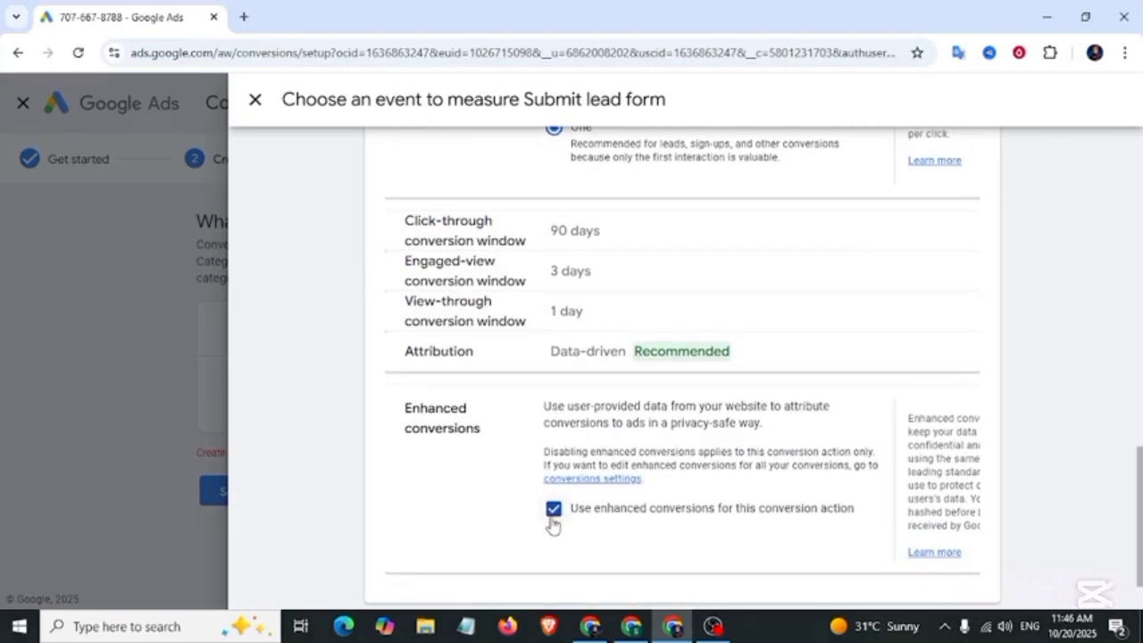
pyautogui.scroll(-1, 552, 525)
pyautogui.click(403, 571)
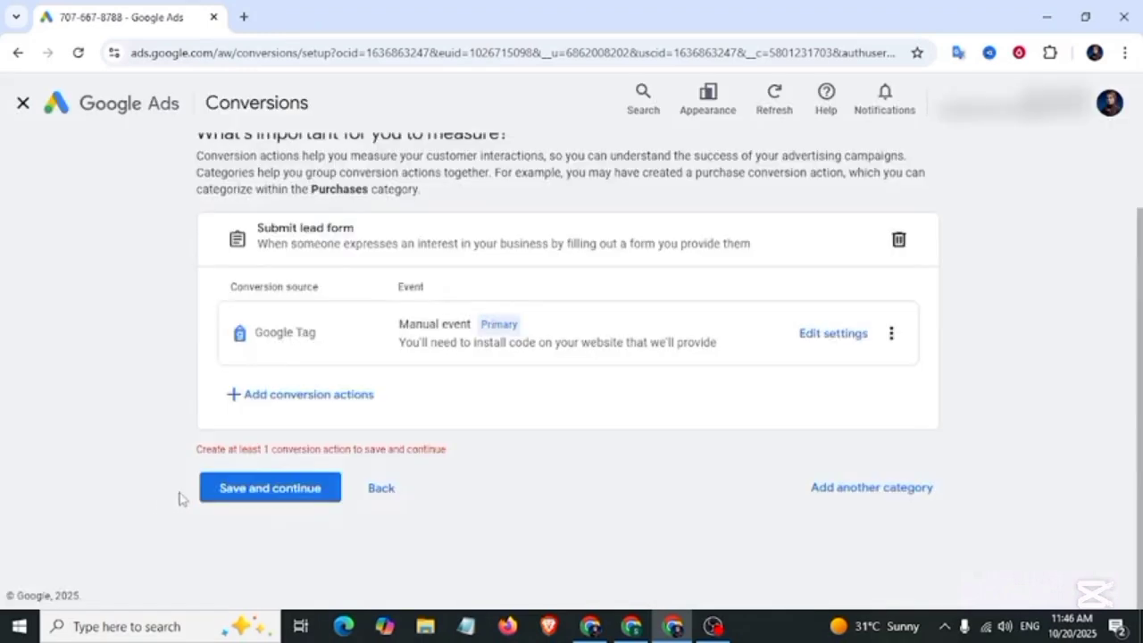
# Step: Save the conversion action and select its Conversion ID and Conversion label under Use Google Tag Manager
pyautogui.click(283, 498)
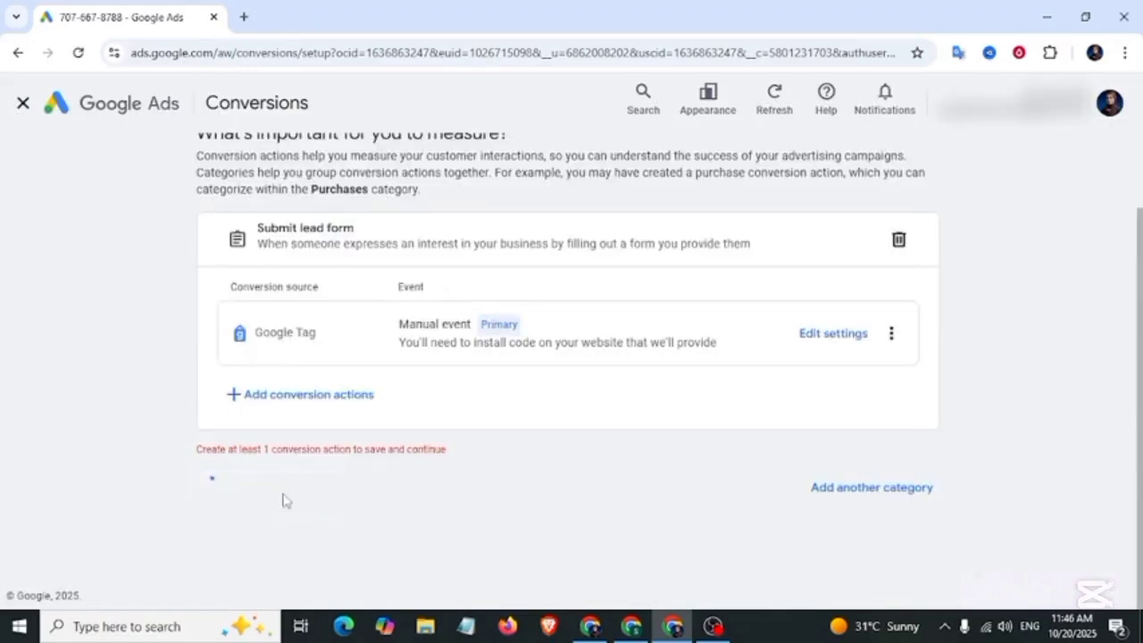
pyautogui.scroll(-2, 744, 382)
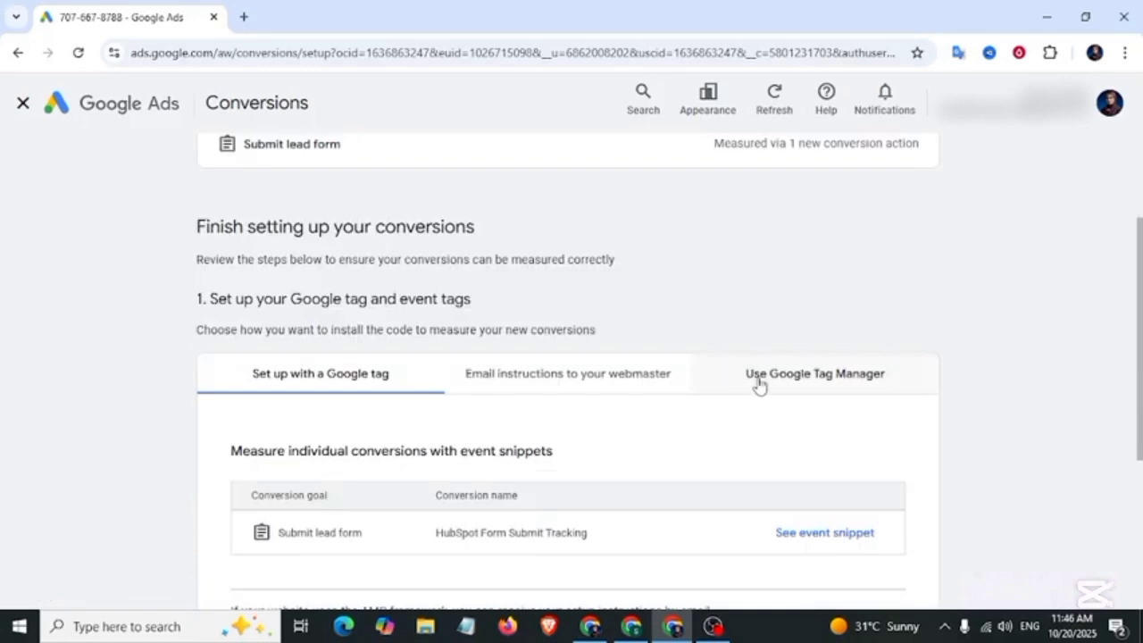
pyautogui.click(841, 382)
pyautogui.scroll(-3, 232, 268)
pyautogui.moveTo(227, 255); pyautogui.dragTo(308, 249)
pyautogui.click(699, 331)
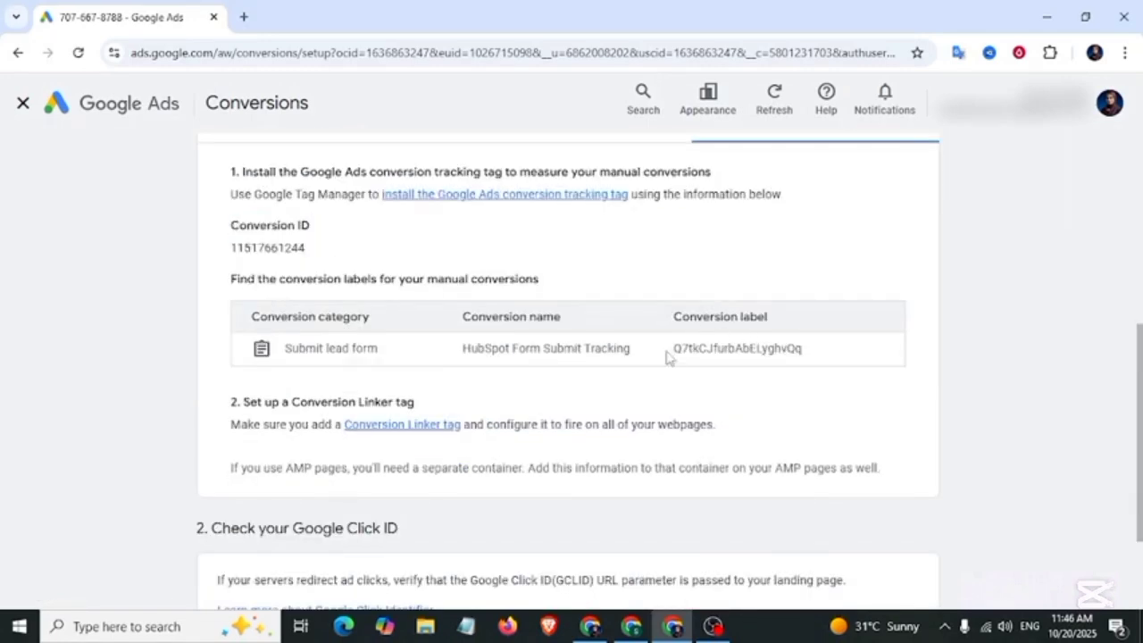
pyautogui.moveTo(686, 348); pyautogui.dragTo(818, 358)
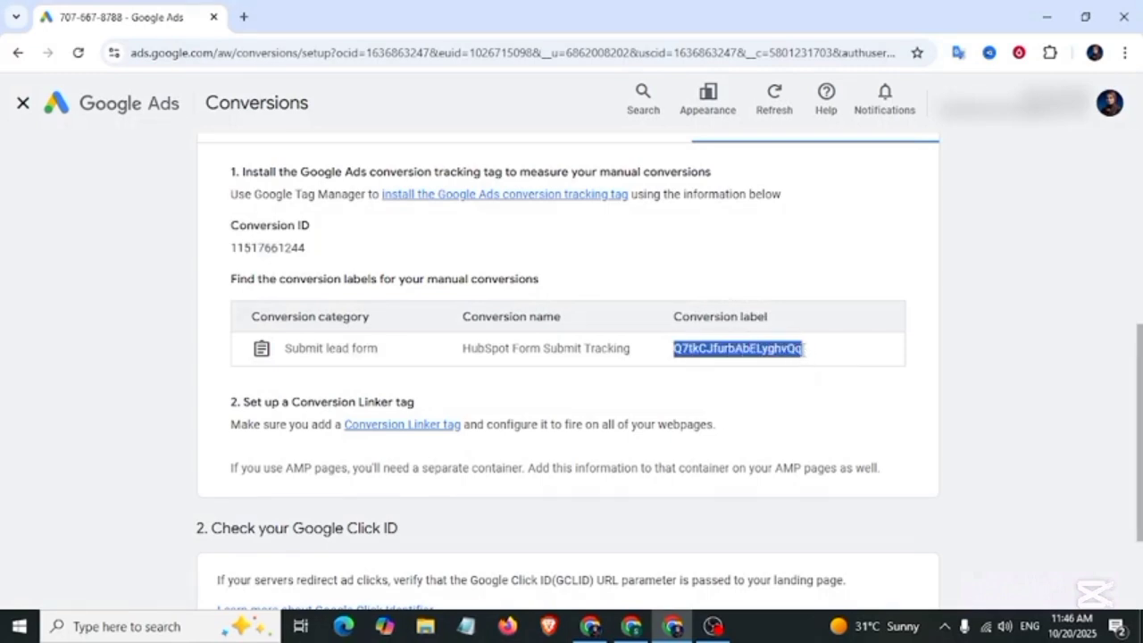
pyautogui.click(590, 626)
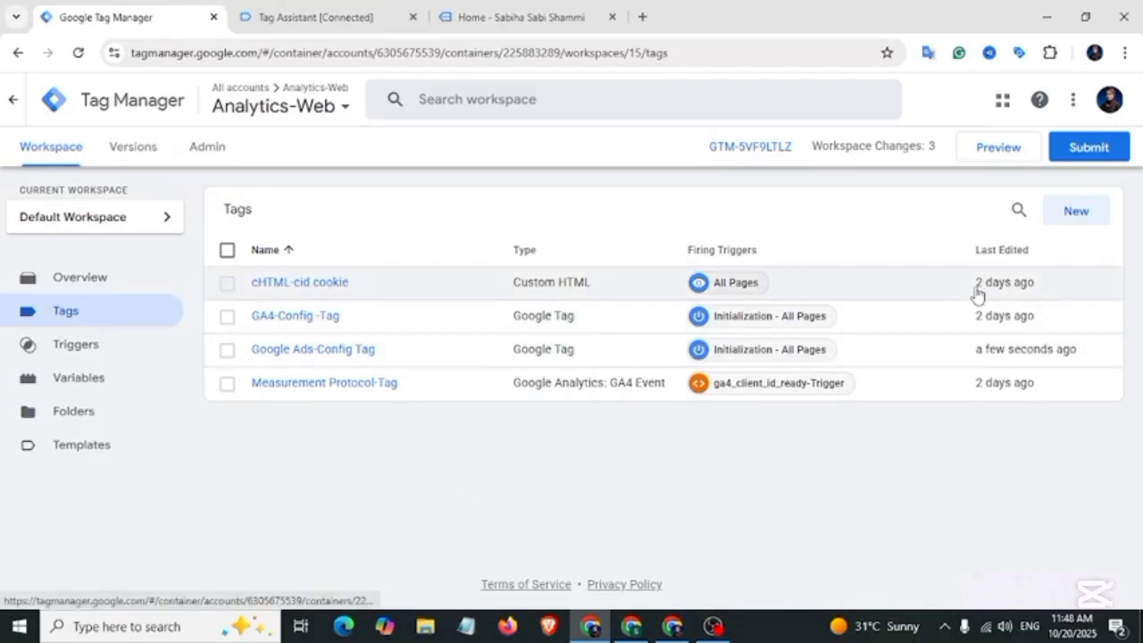
# Step: Create a Conversion Linker tag with linking enabled on all page URLs
pyautogui.click(1073, 215)
pyautogui.click(416, 202)
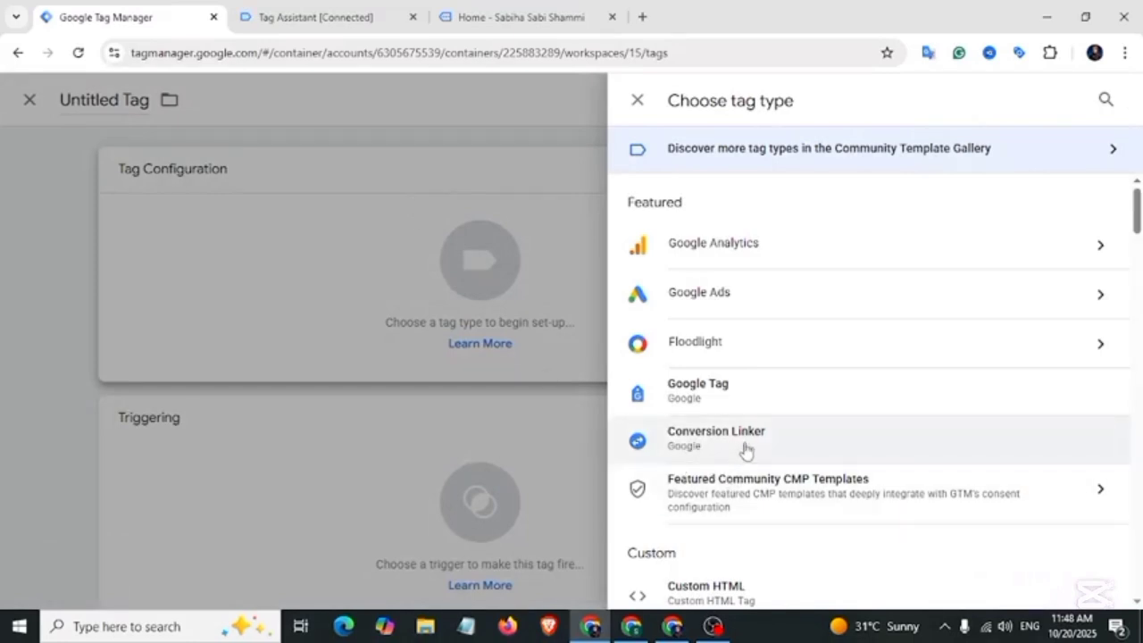
pyautogui.click(746, 448)
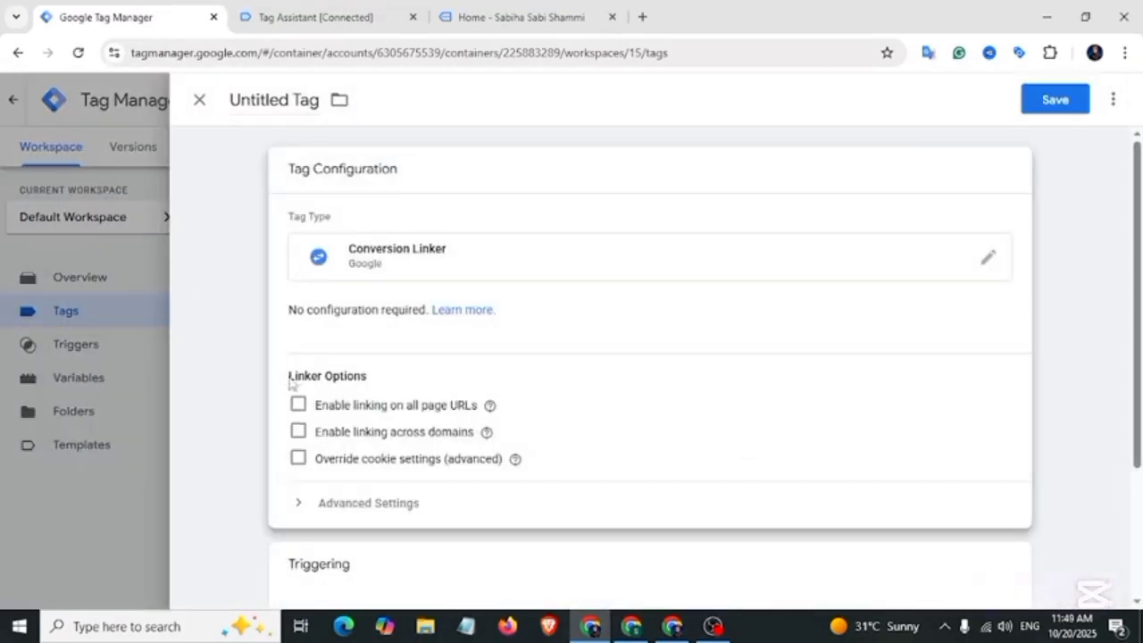
pyautogui.moveTo(290, 382); pyautogui.dragTo(374, 384)
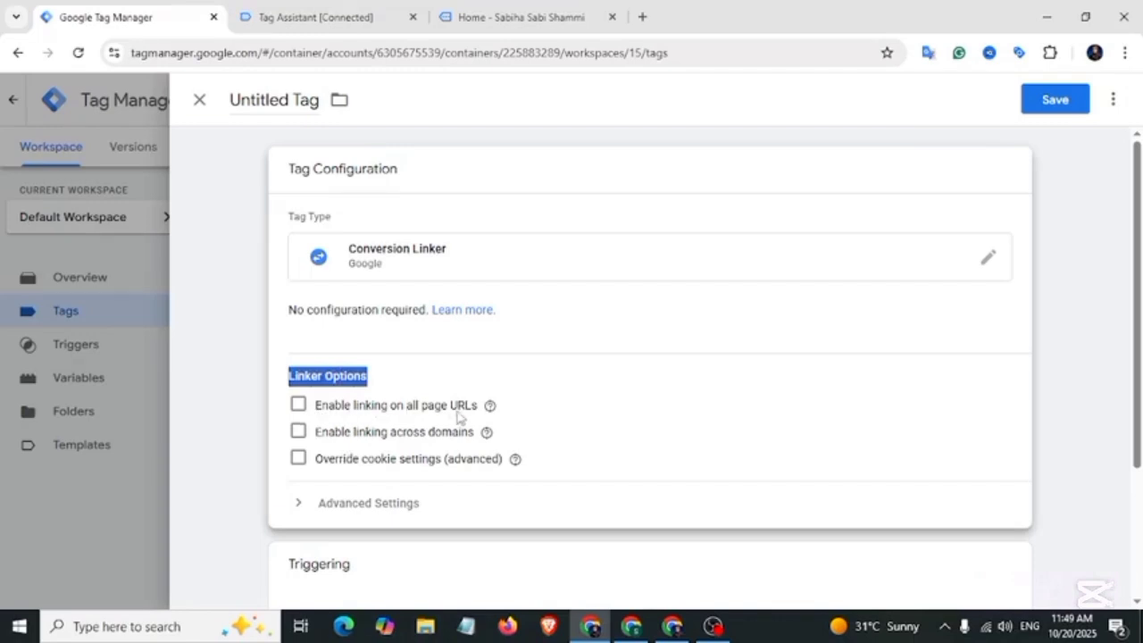
pyautogui.click(300, 406)
# Step: Fire it on Initialization - All Pages, name it 'Google -Ads-Coversion Linker-Tag', and save
pyautogui.scroll(-2, 492, 452)
pyautogui.click(492, 451)
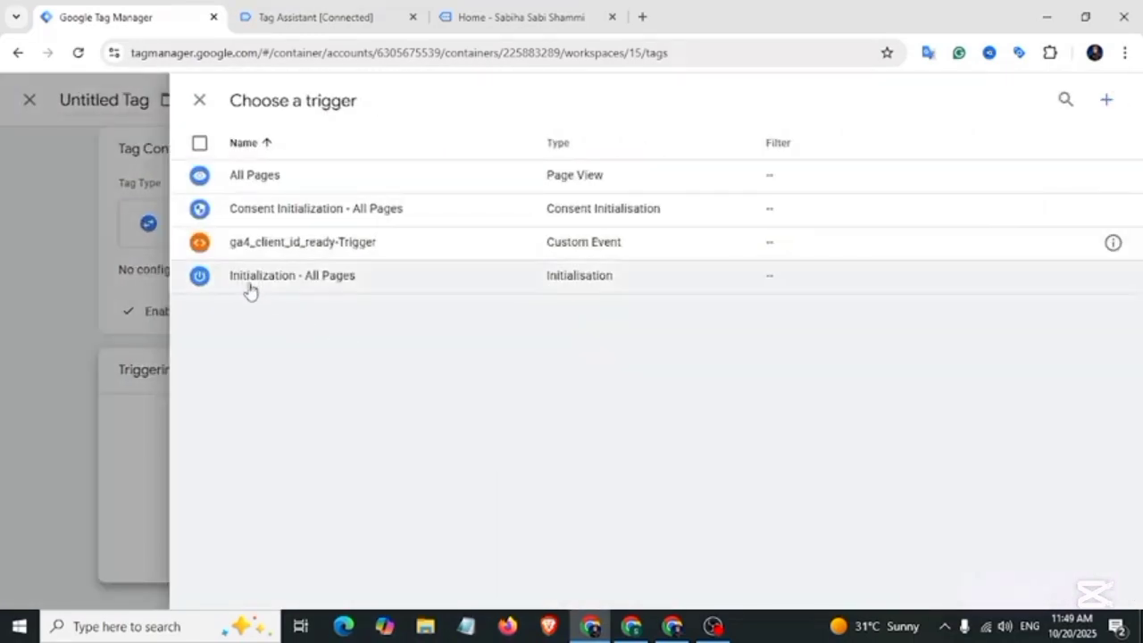
pyautogui.click(321, 278)
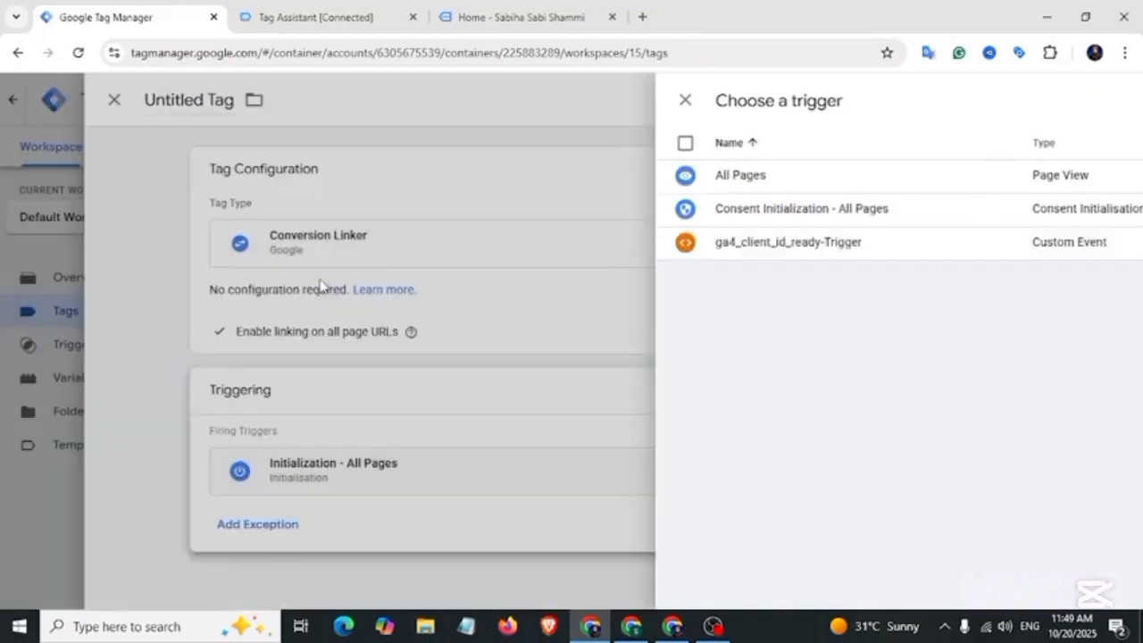
pyautogui.click(287, 101)
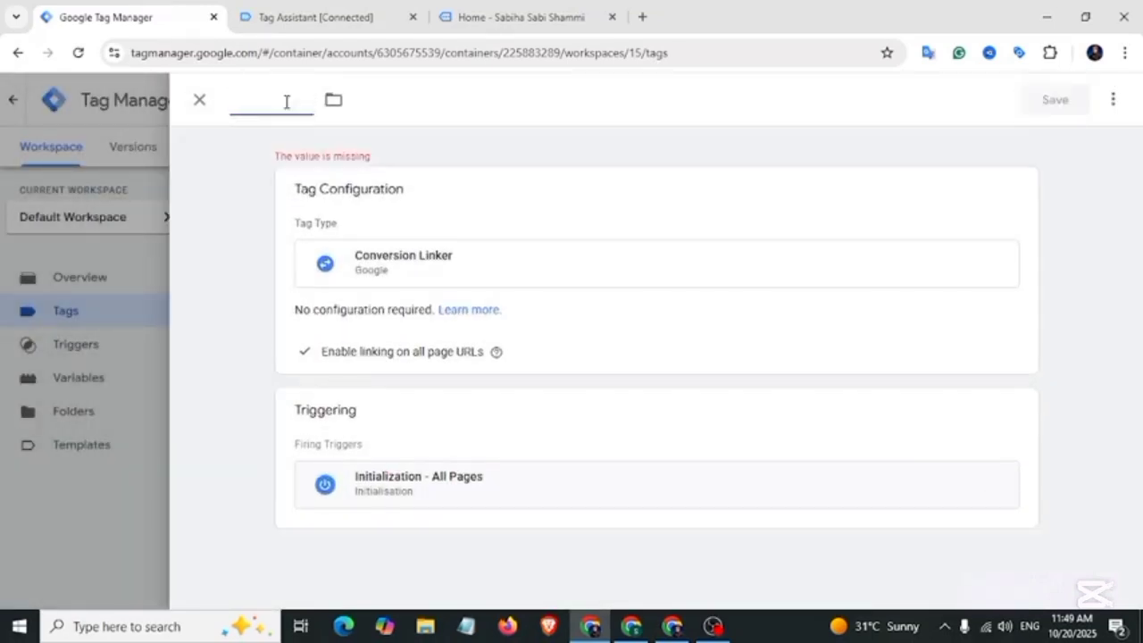
pyautogui.write('Google -Ads-Coversion Linker')
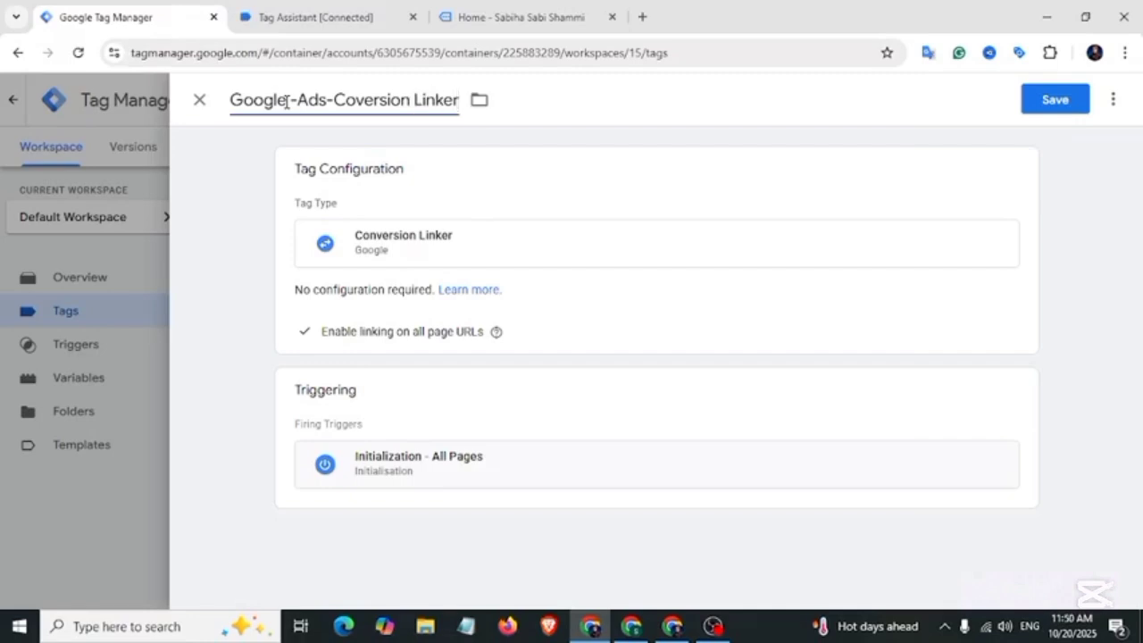
pyautogui.write('-Tag')
pyautogui.click(1041, 98)
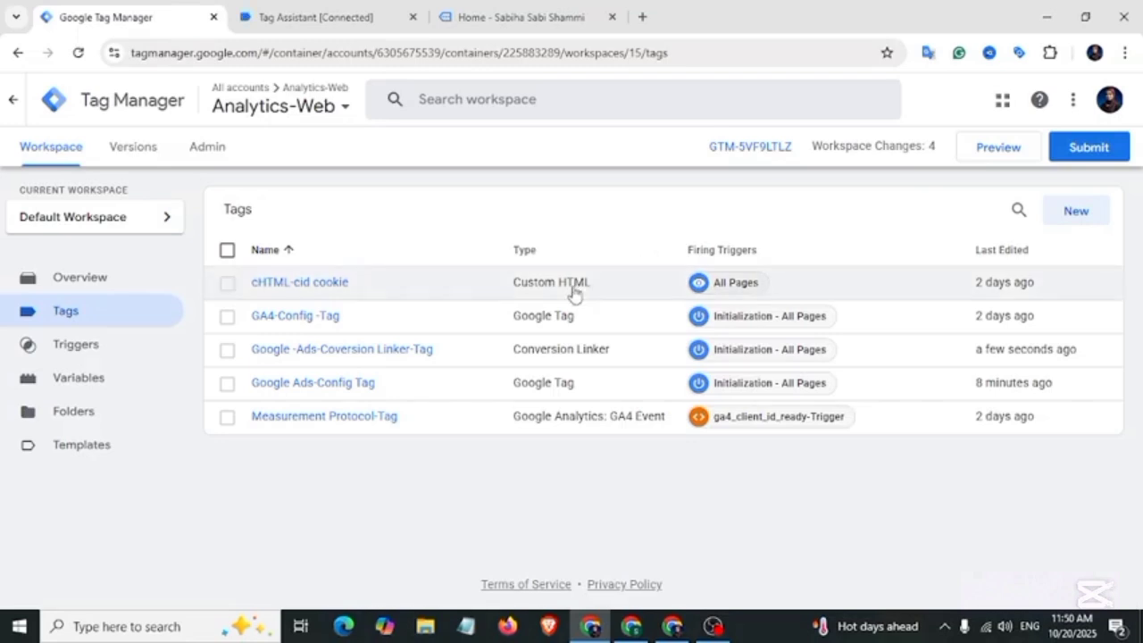
# Step: Create a new tag of type Custom HTML
pyautogui.click(1093, 215)
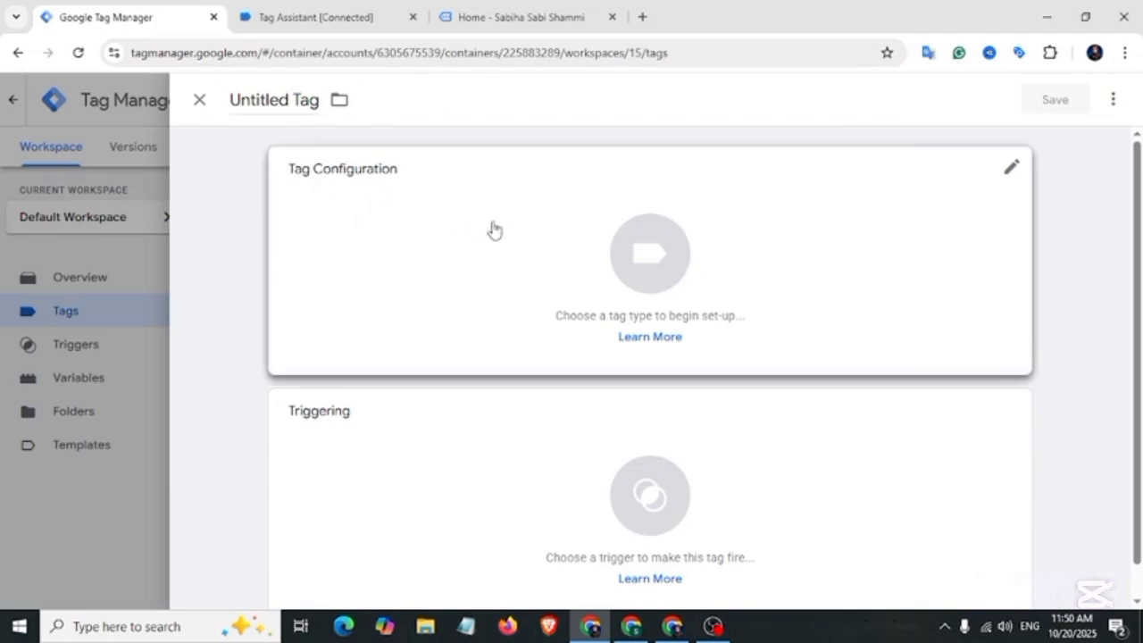
pyautogui.click(490, 231)
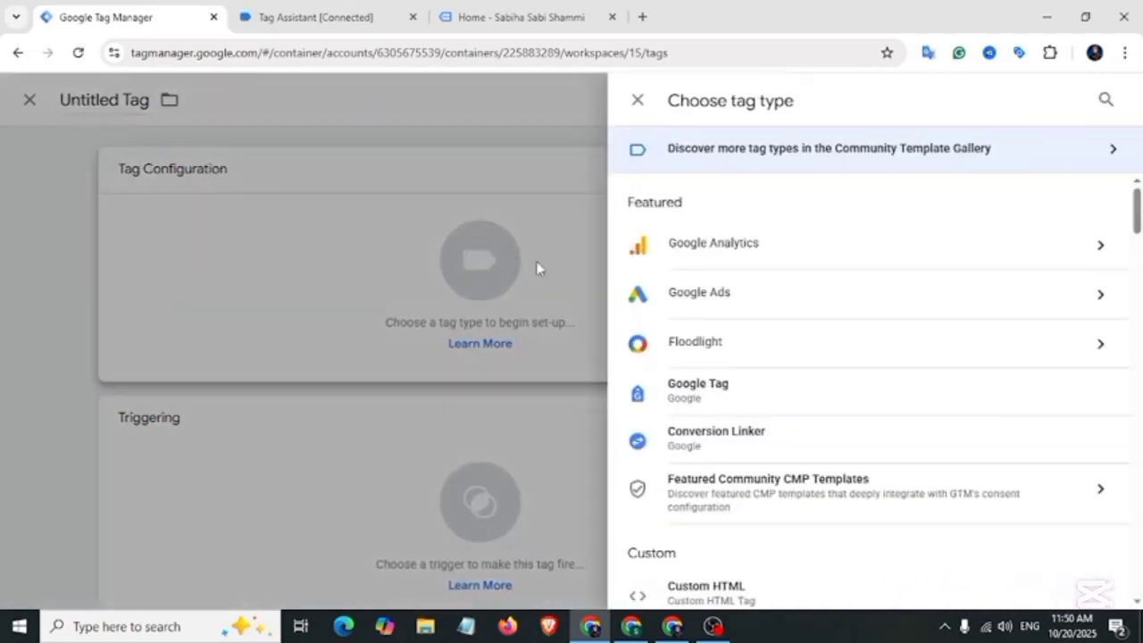
pyautogui.scroll(-3, 753, 324)
pyautogui.click(705, 348)
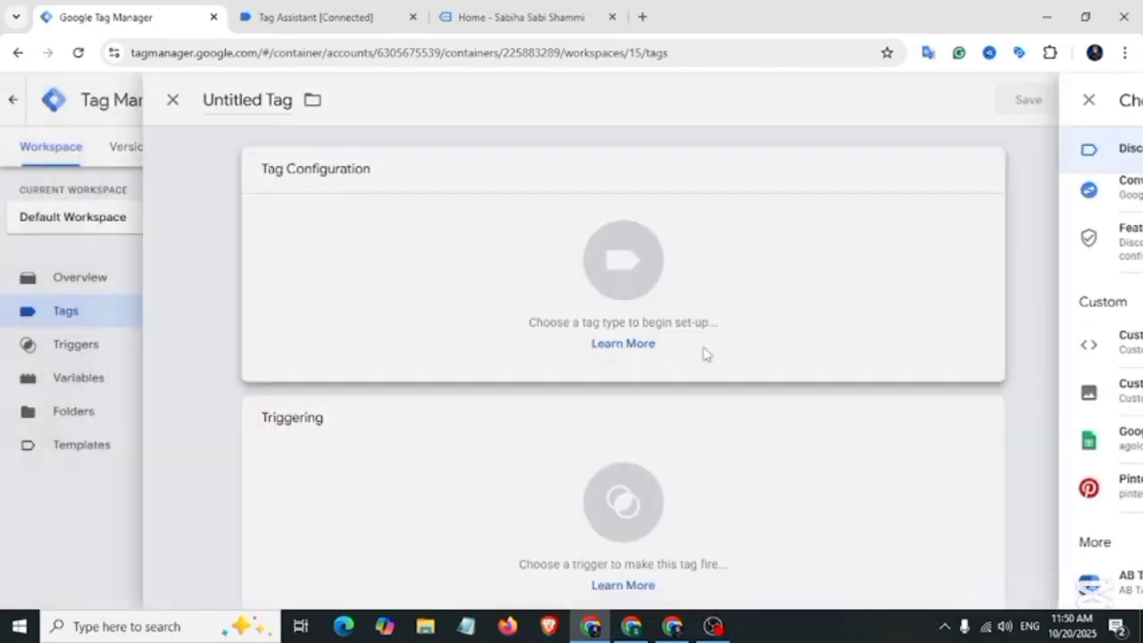
# Step: Copy the entire script from the Hubspot Form Listener Code document
pyautogui.click(629, 622)
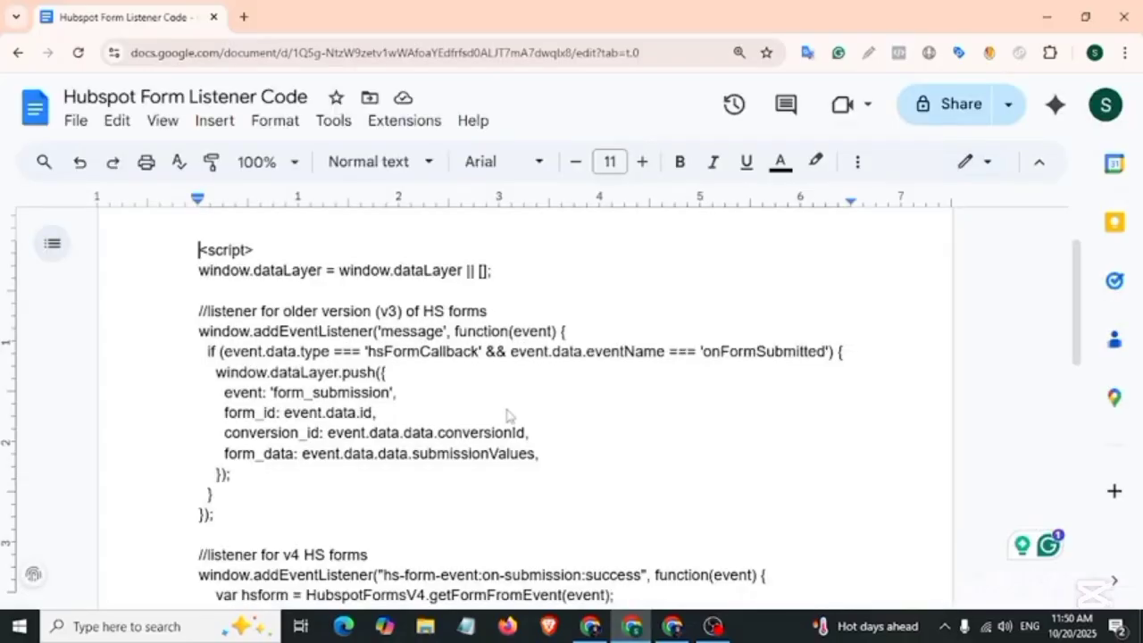
pyautogui.hotkey('ctrl', 'a')
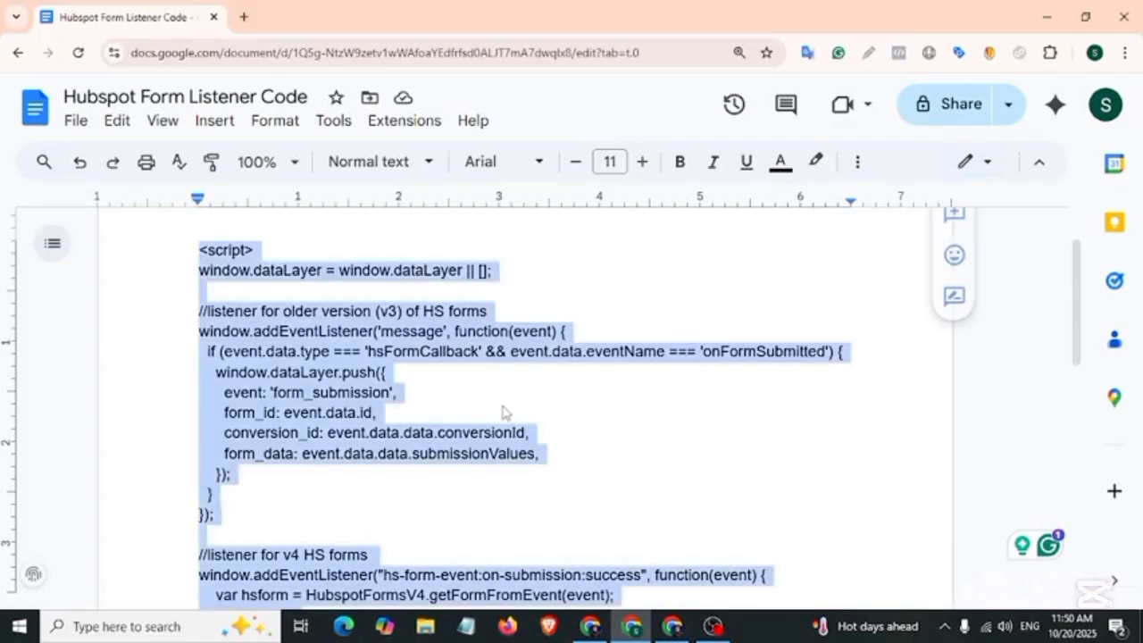
pyautogui.hotkey('ctrl', 'c')
pyautogui.click(591, 626)
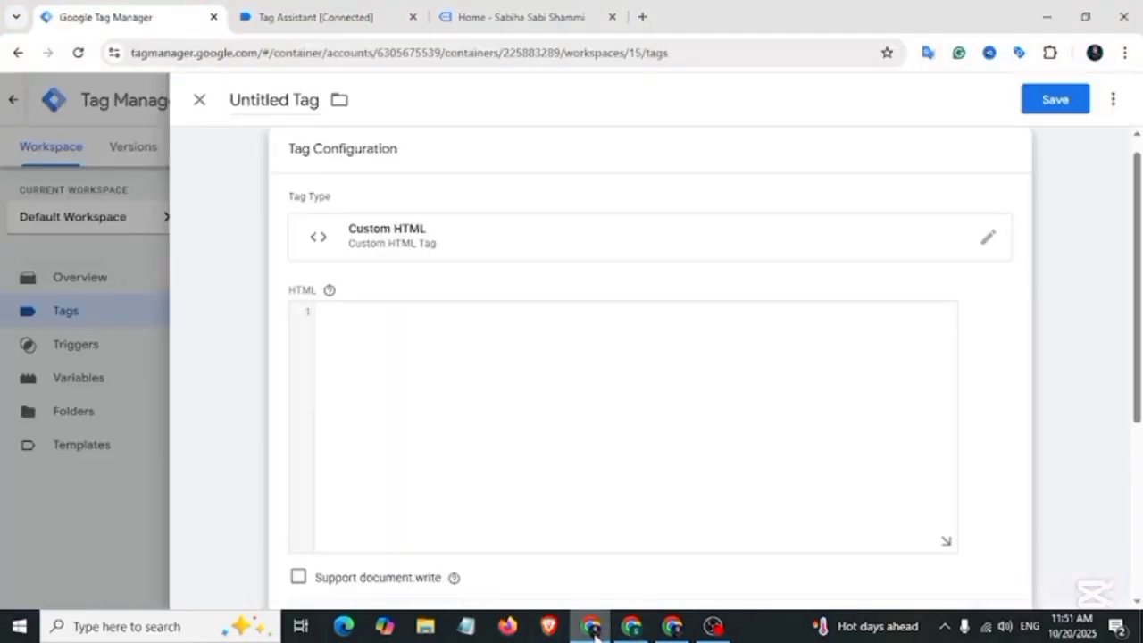
# Step: Paste the listener script, name the tag 'cHTML-HubSpot-Listener Code-Tag', fire on All Pages, and save
pyautogui.click(574, 393)
pyautogui.hotkey('ctrl', 'v')
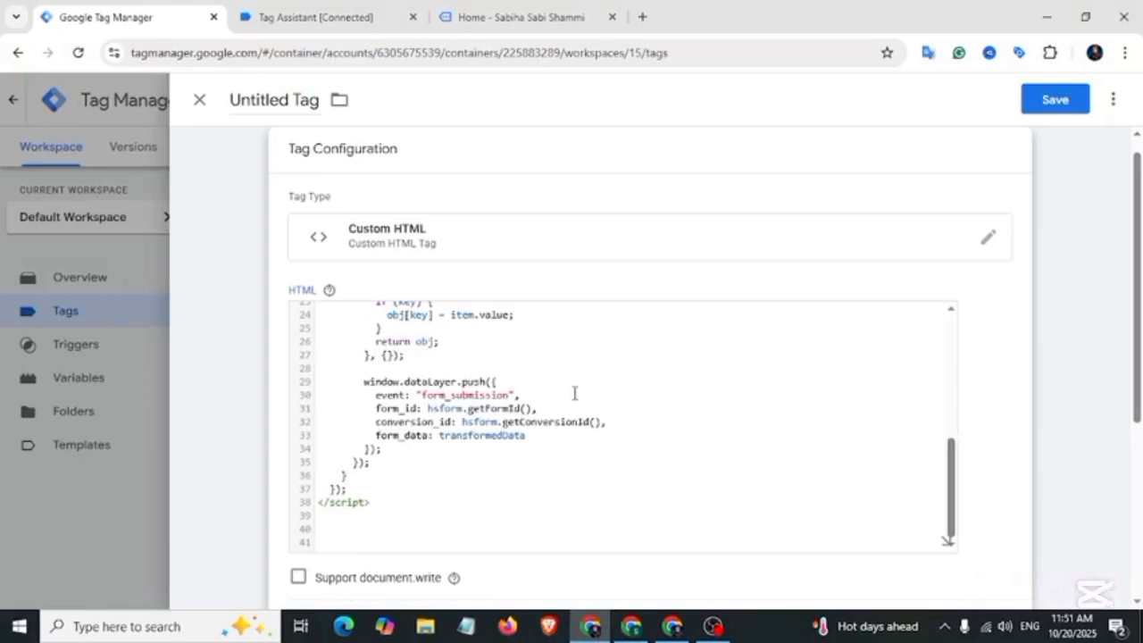
pyautogui.click(284, 102)
pyautogui.hotkey('ctrl', 'a')
pyautogui.write('cHTM')
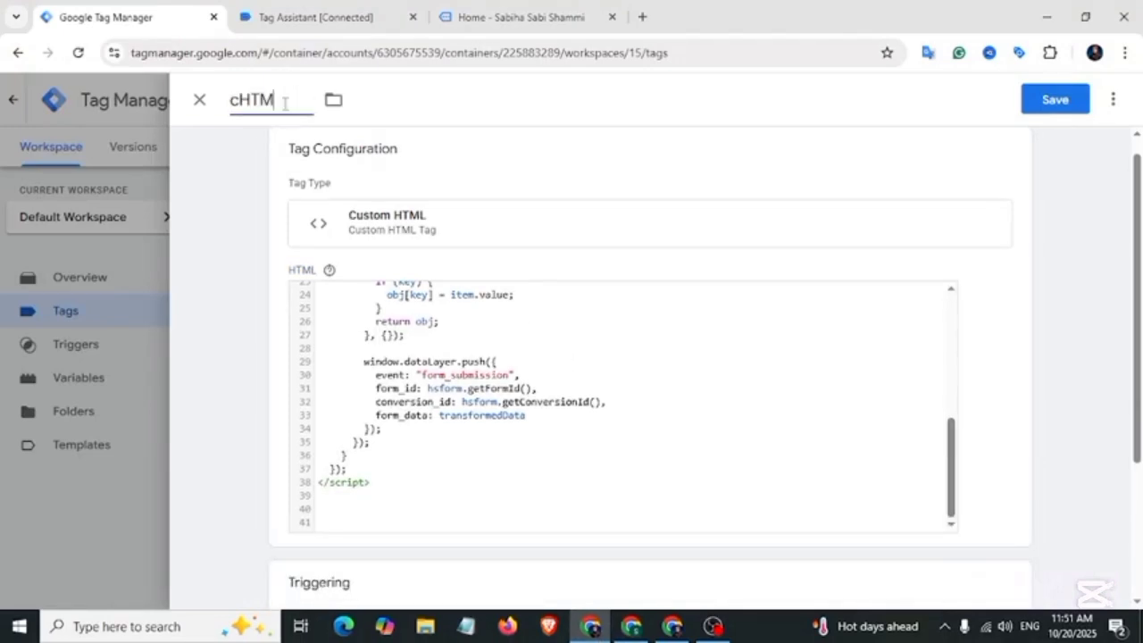
pyautogui.write('L-HubSpot-Listener Code-Tag')
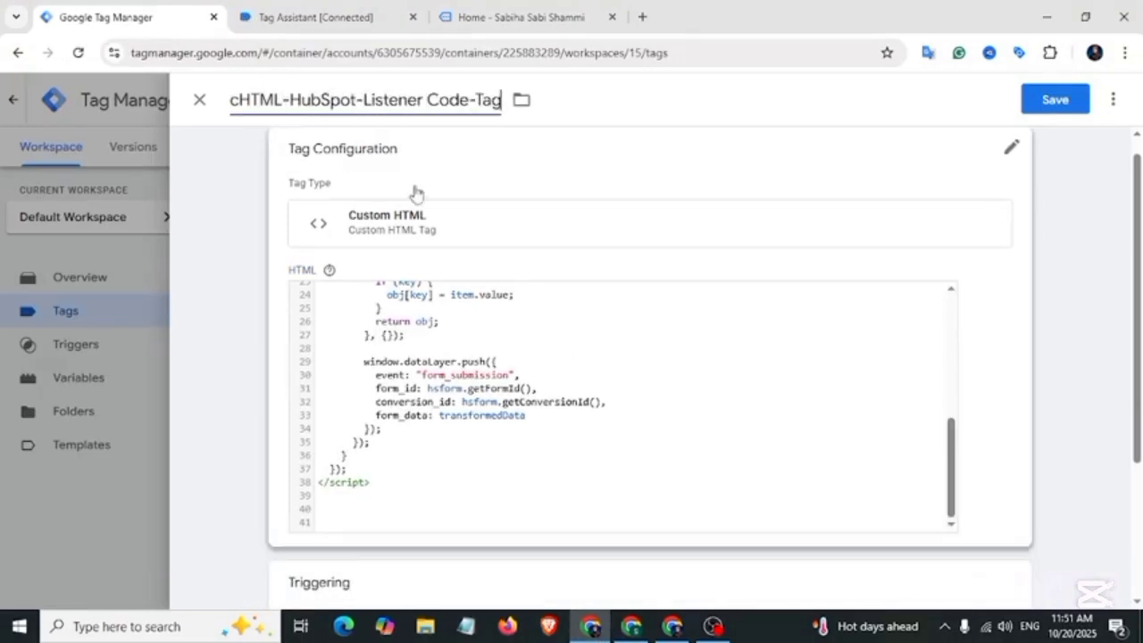
pyautogui.scroll(-3, 428, 268)
pyautogui.click(423, 436)
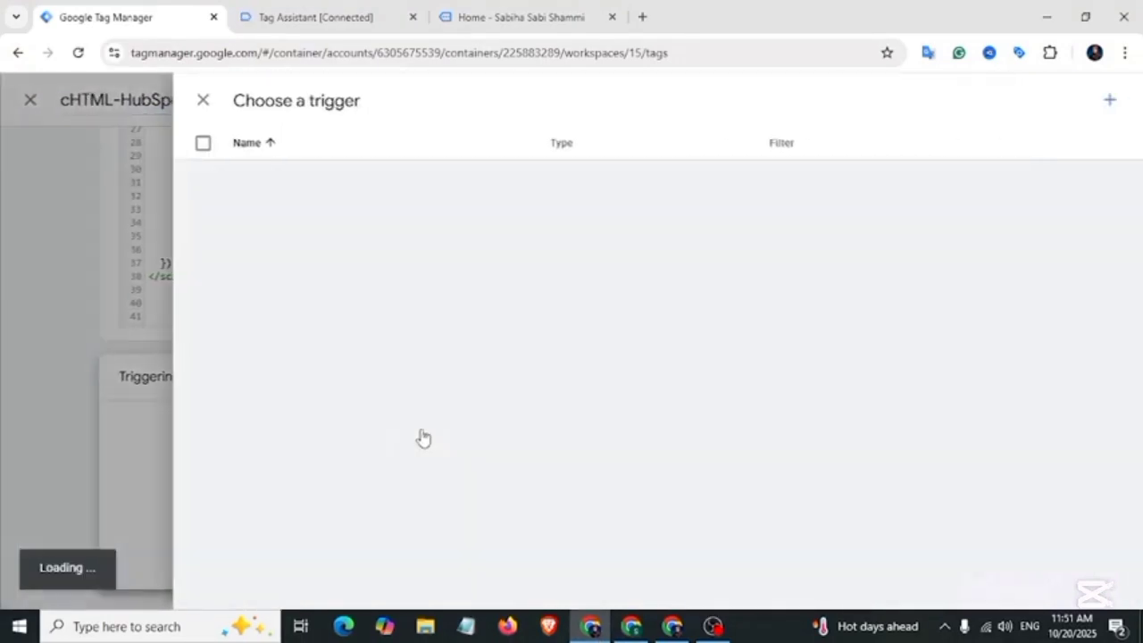
pyautogui.click(293, 183)
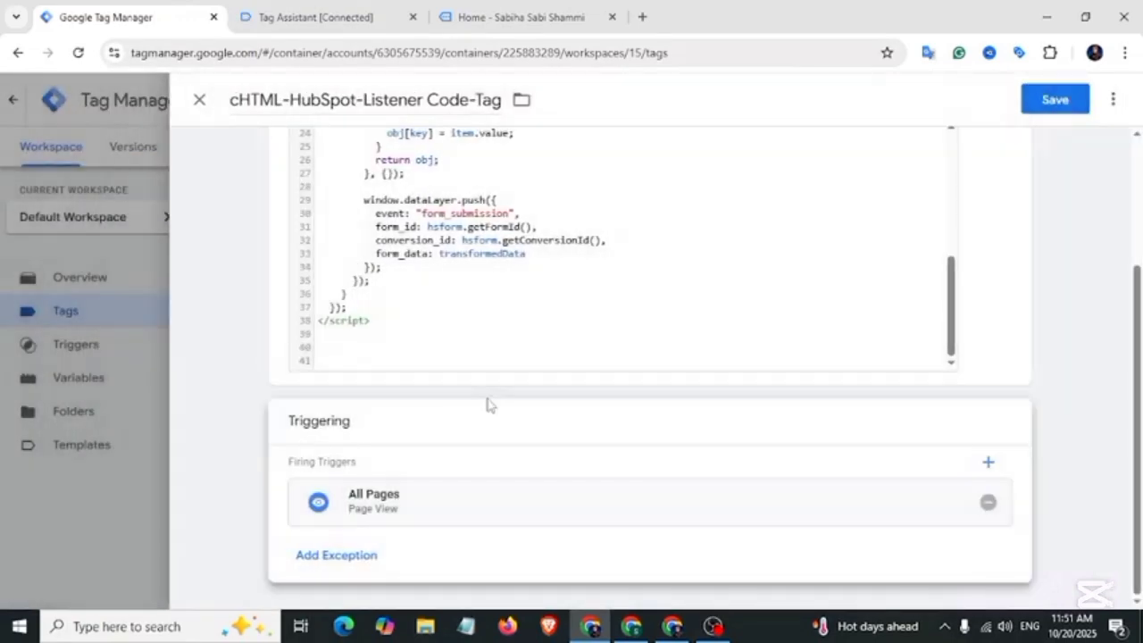
pyautogui.scroll(3, 488, 401)
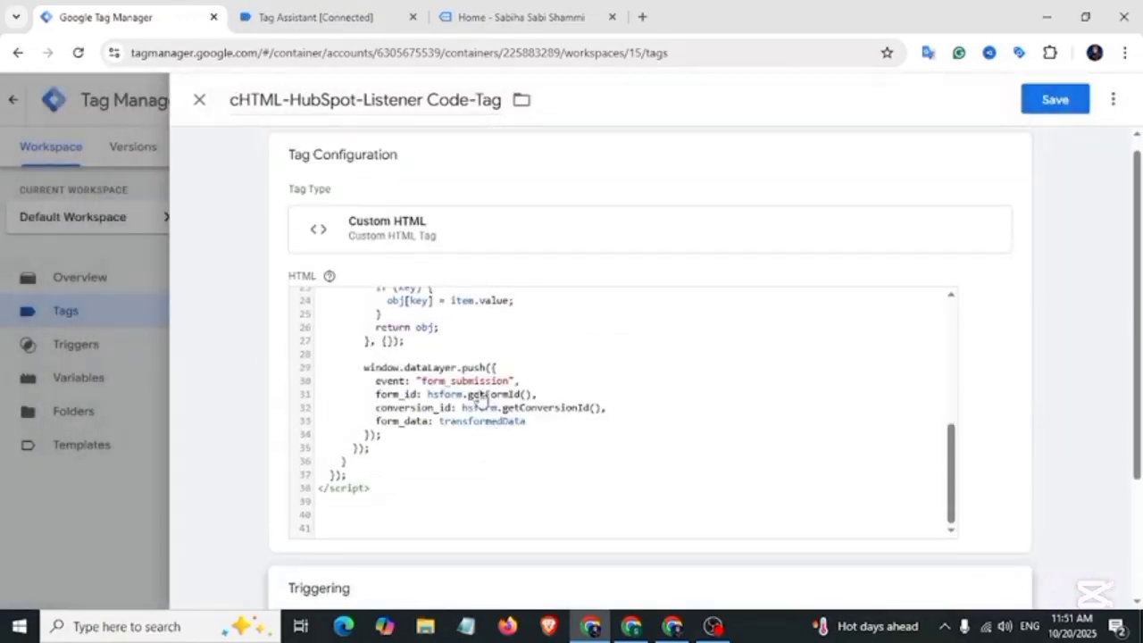
pyautogui.click(1055, 101)
# Step: Start Preview and connect Tag Assistant to the dev-analytics1.pantheonsite.io test site
pyautogui.click(998, 148)
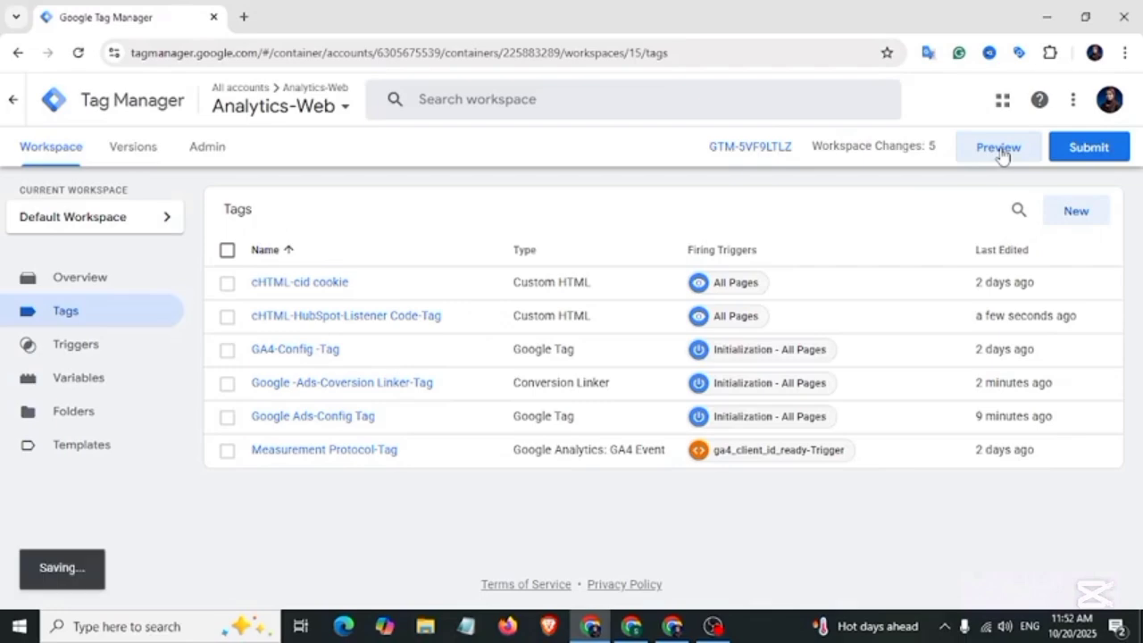
pyautogui.click(453, 435)
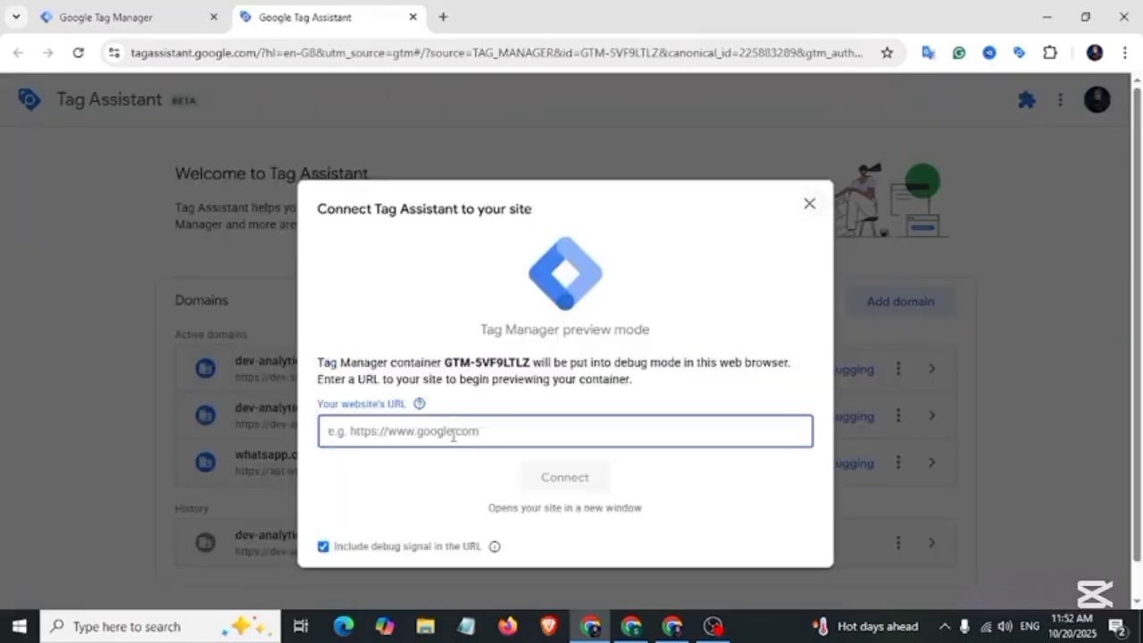
pyautogui.hotkey('ctrl', 'v')
pyautogui.click(572, 489)
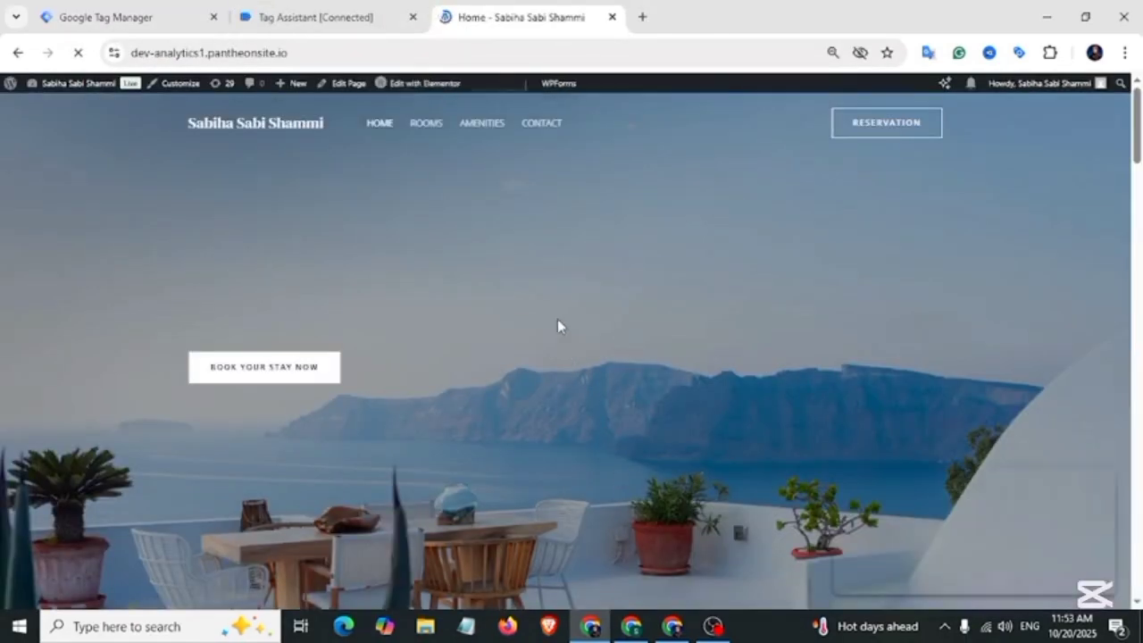
# Step: On the Contact page, enter the contact's first name, last name and e-mail
pyautogui.click(544, 124)
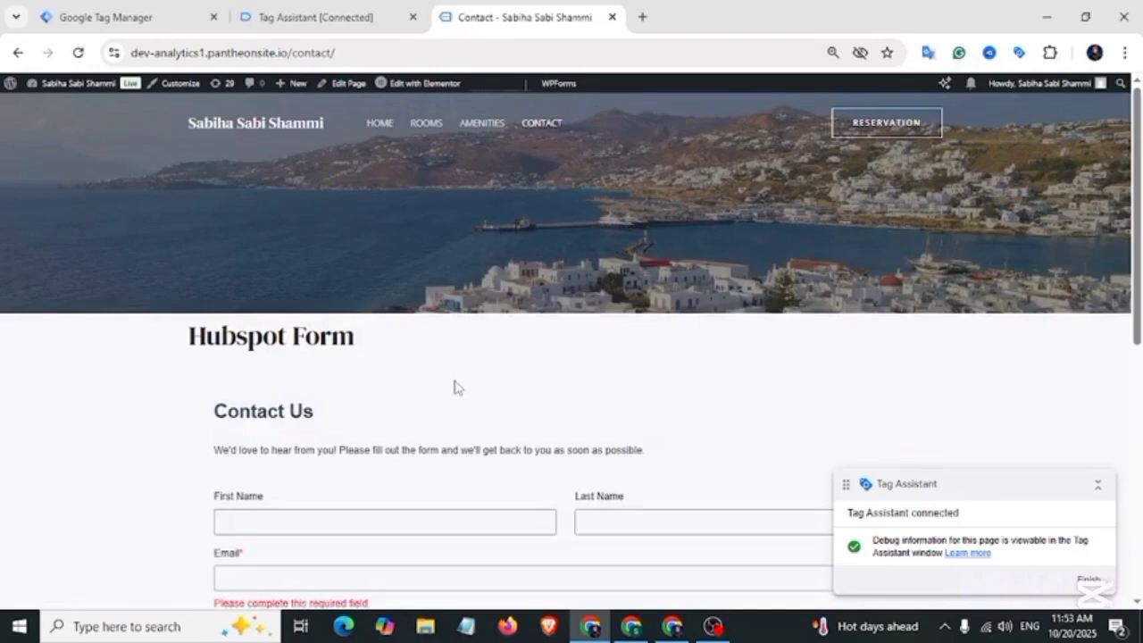
pyautogui.scroll(-1, 454, 386)
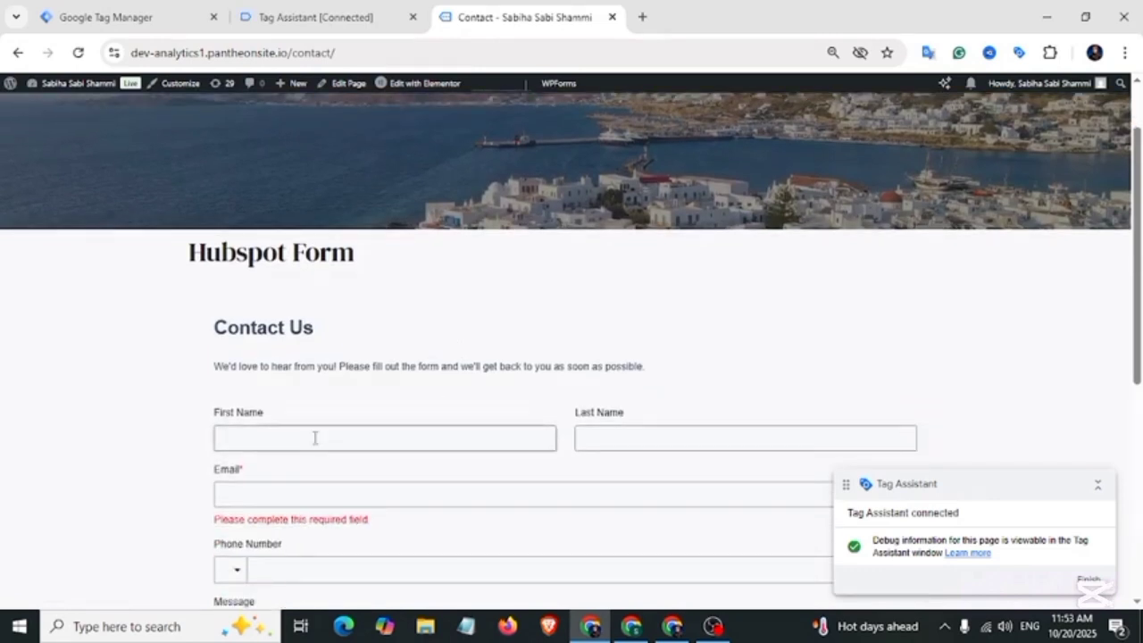
pyautogui.click(696, 439)
pyautogui.scroll(-1, 696, 444)
pyautogui.click(372, 411)
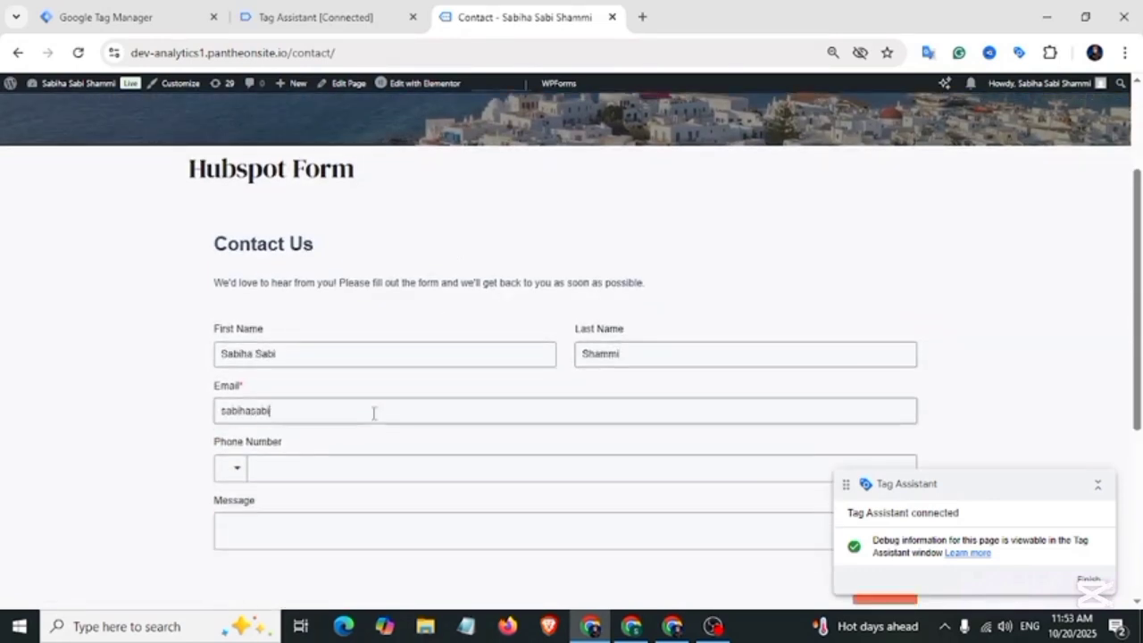
# Step: Enter the contact's phone number with the Bangladesh country code and message 'HubSpot Form Submit Tracking'
pyautogui.click(309, 470)
pyautogui.write('01821')
pyautogui.press('BackSpace')
pyautogui.press('BackSpace')
pyautogui.press('BackSpace')
pyautogui.press('BackSpace')
pyautogui.press('BackSpace')
pyautogui.press('BackSpace')
pyautogui.click(232, 473)
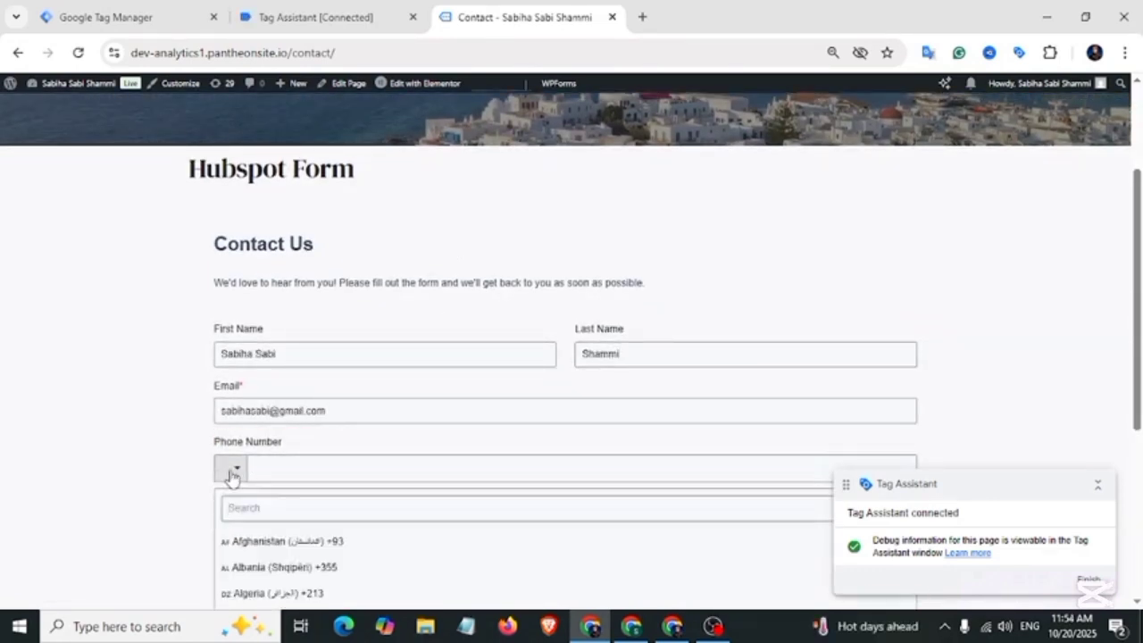
pyautogui.write('ban')
pyautogui.click(298, 561)
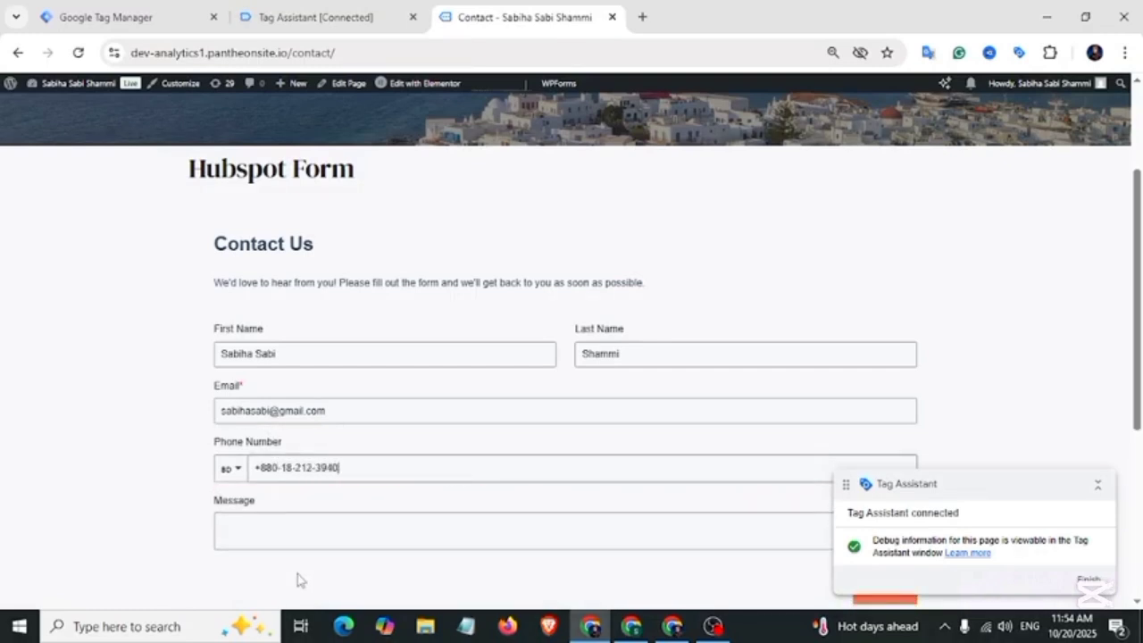
pyautogui.scroll(-1, 300, 576)
pyautogui.click(307, 447)
pyautogui.write('HubSpot Form Submit Tracking')
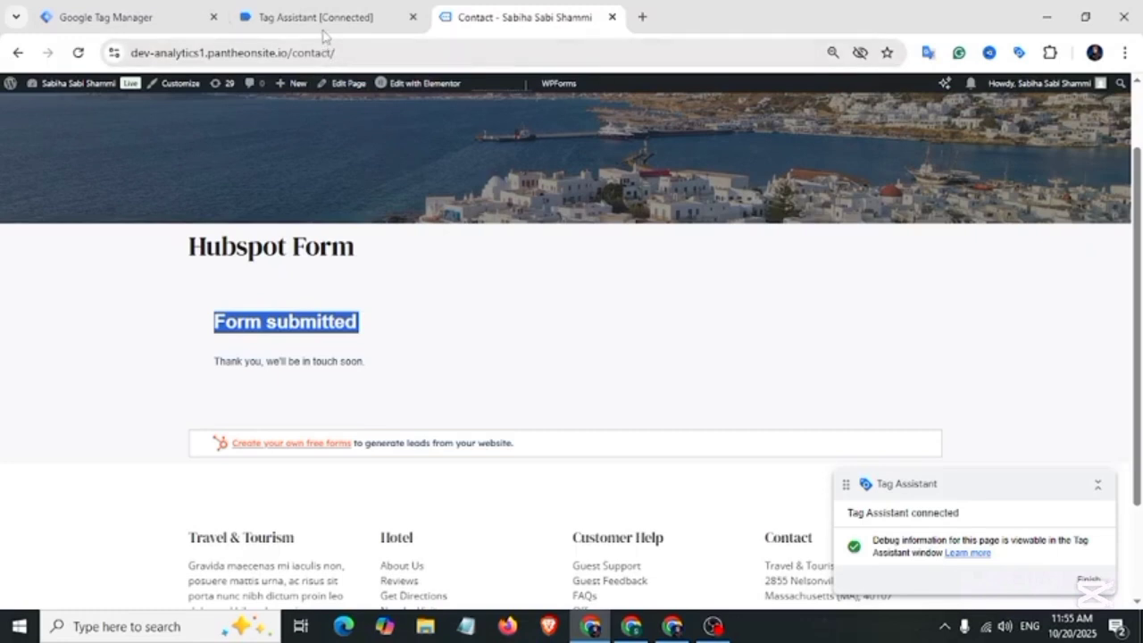
# Step: Check the form_submission event's Data Layer in Tag Assistant for the email and phone in form_data
pyautogui.click(319, 19)
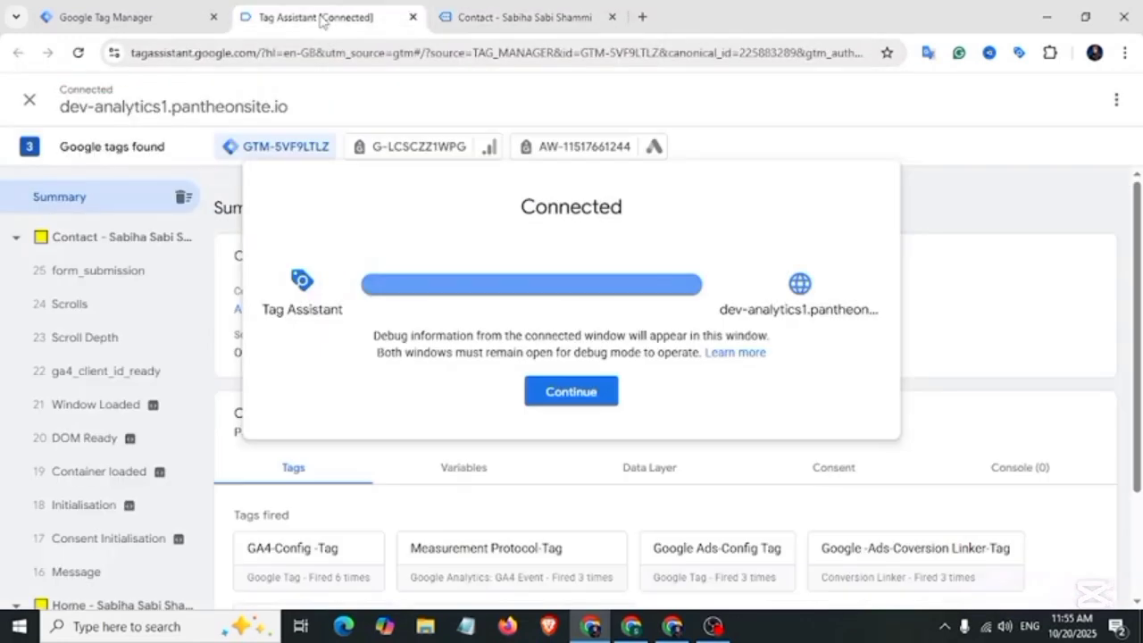
pyautogui.click(578, 403)
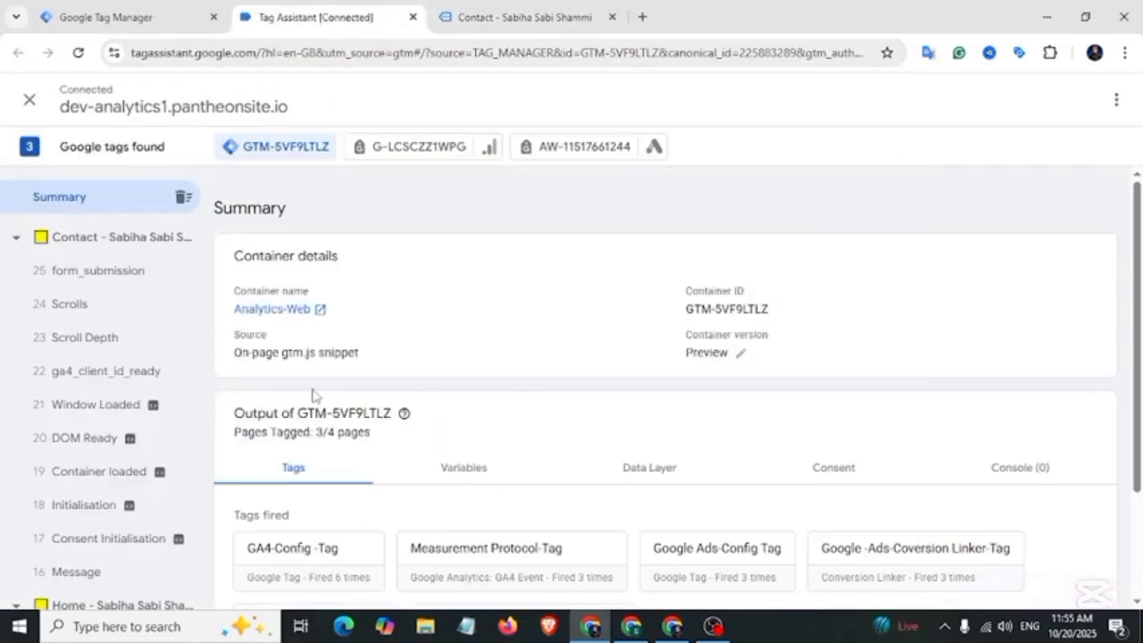
pyautogui.click(107, 277)
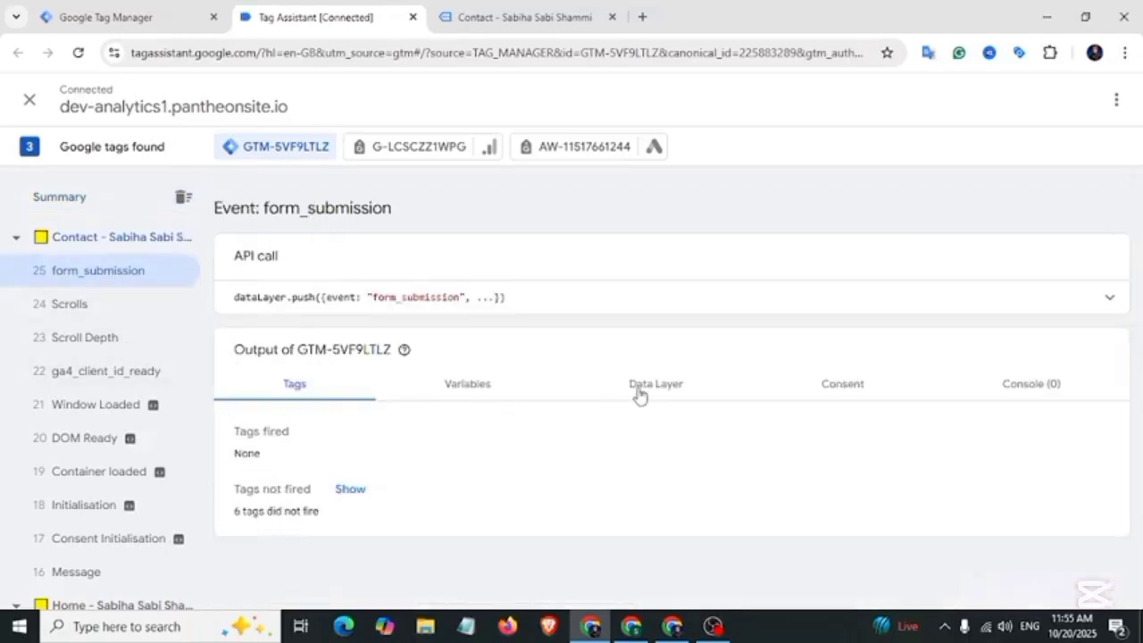
pyautogui.click(639, 394)
pyautogui.scroll(-7, 285, 510)
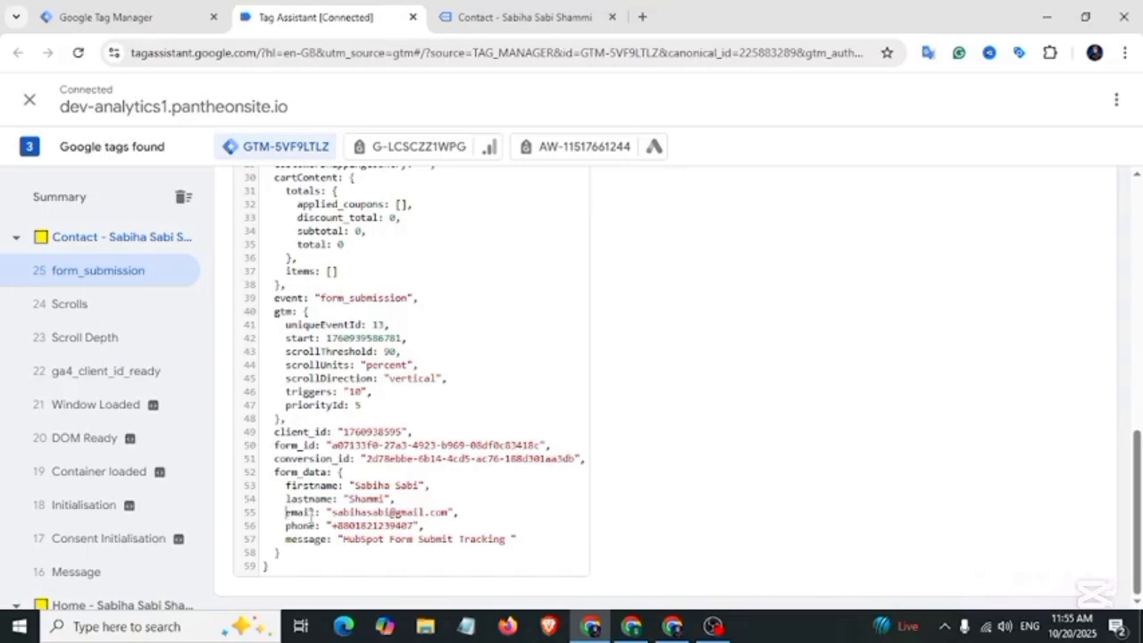
pyautogui.moveTo(286, 511); pyautogui.dragTo(403, 525)
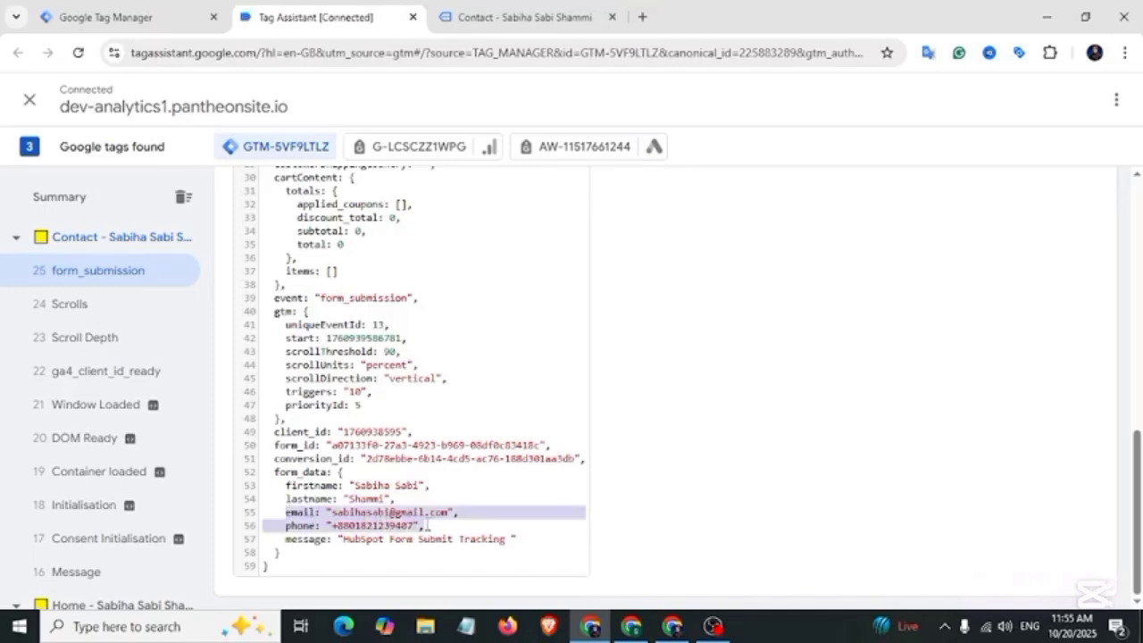
pyautogui.click(90, 8)
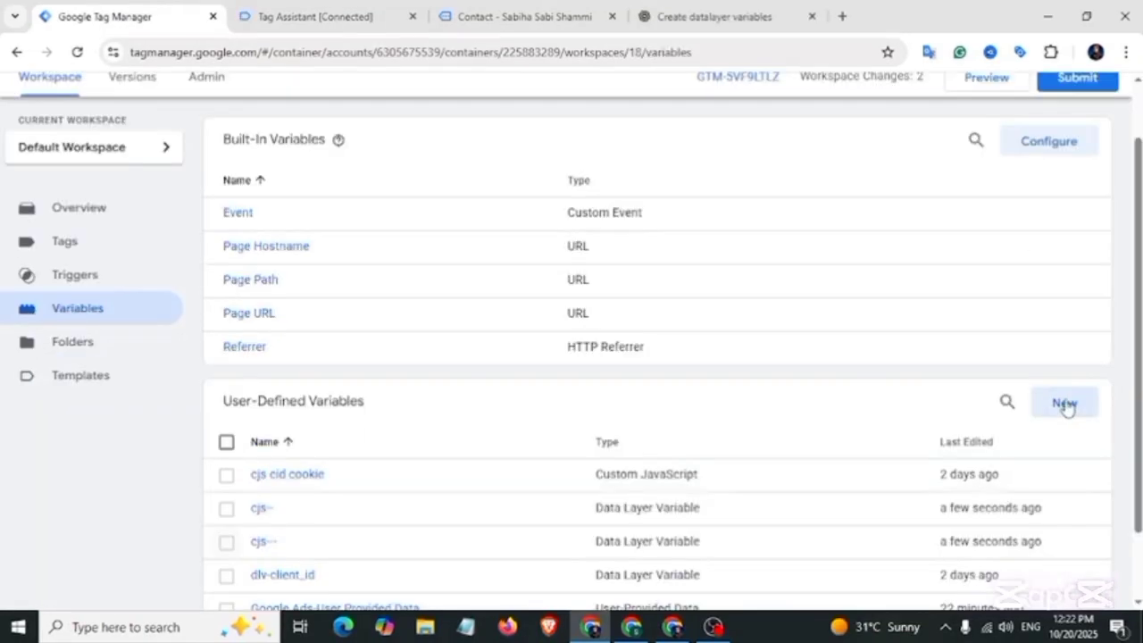
# Step: Create a new user-defined variable and set its type to Data Layer Variable
pyautogui.click(1062, 404)
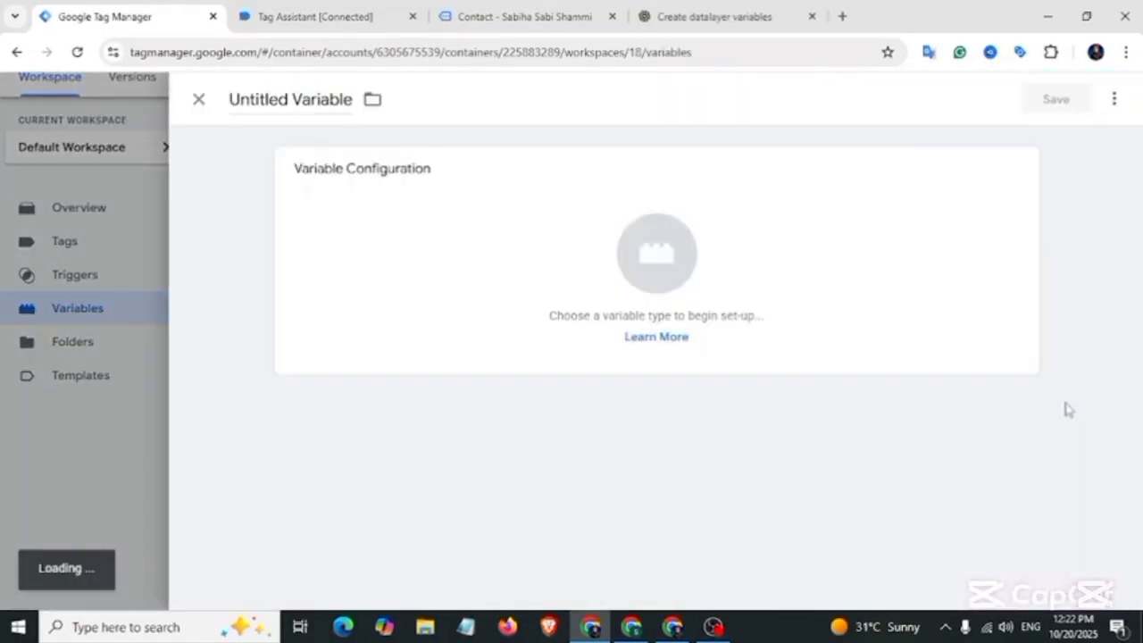
pyautogui.click(497, 223)
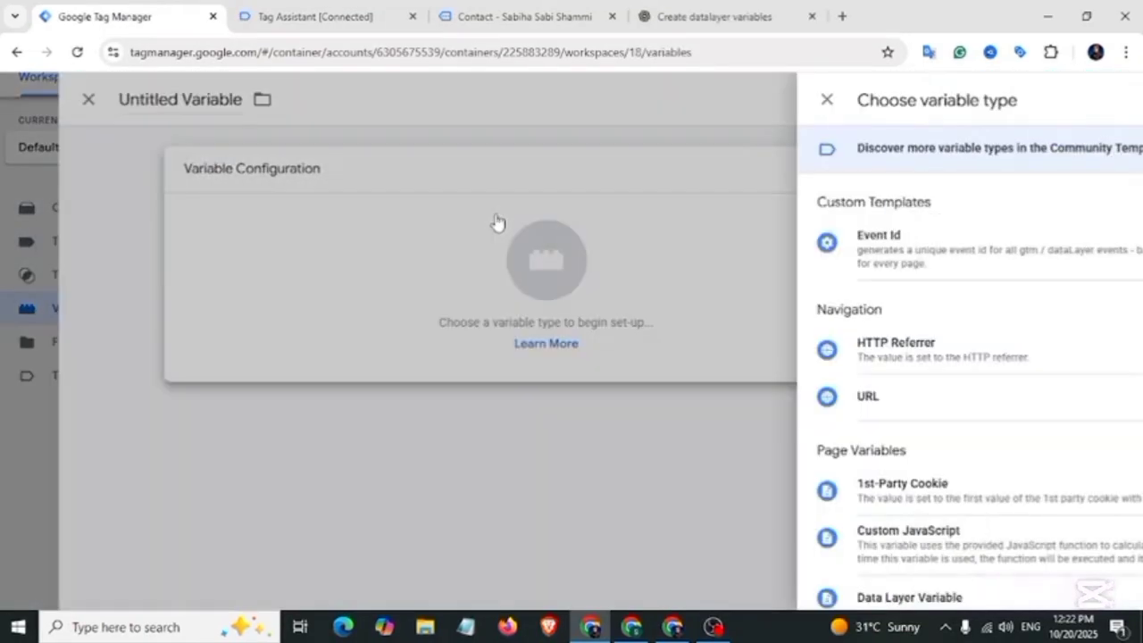
pyautogui.scroll(-2, 734, 435)
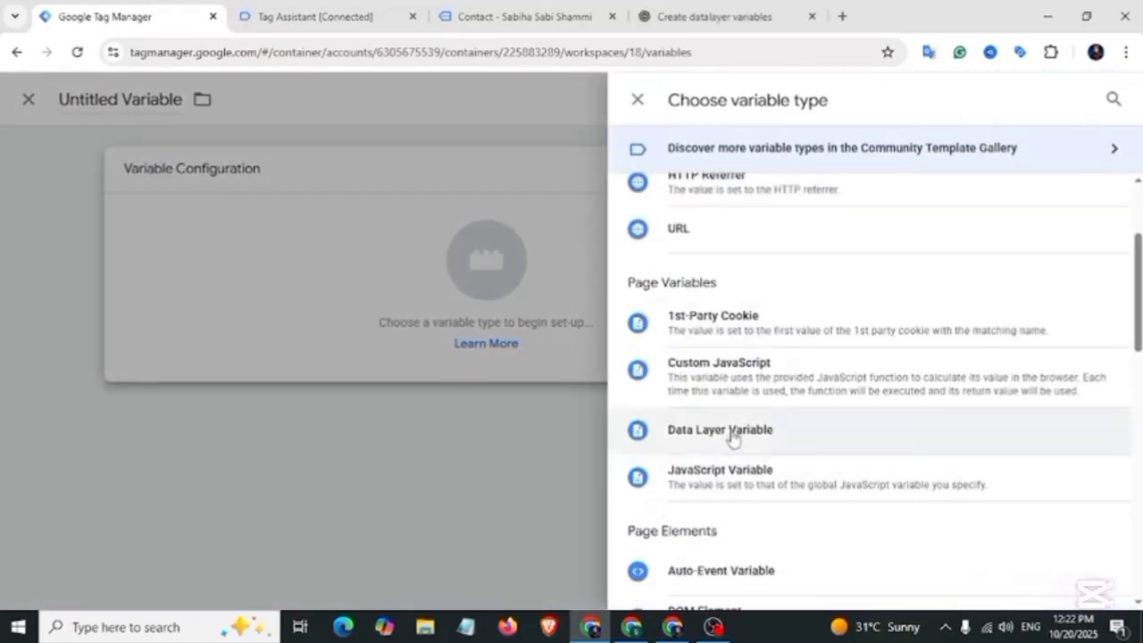
pyautogui.click(732, 436)
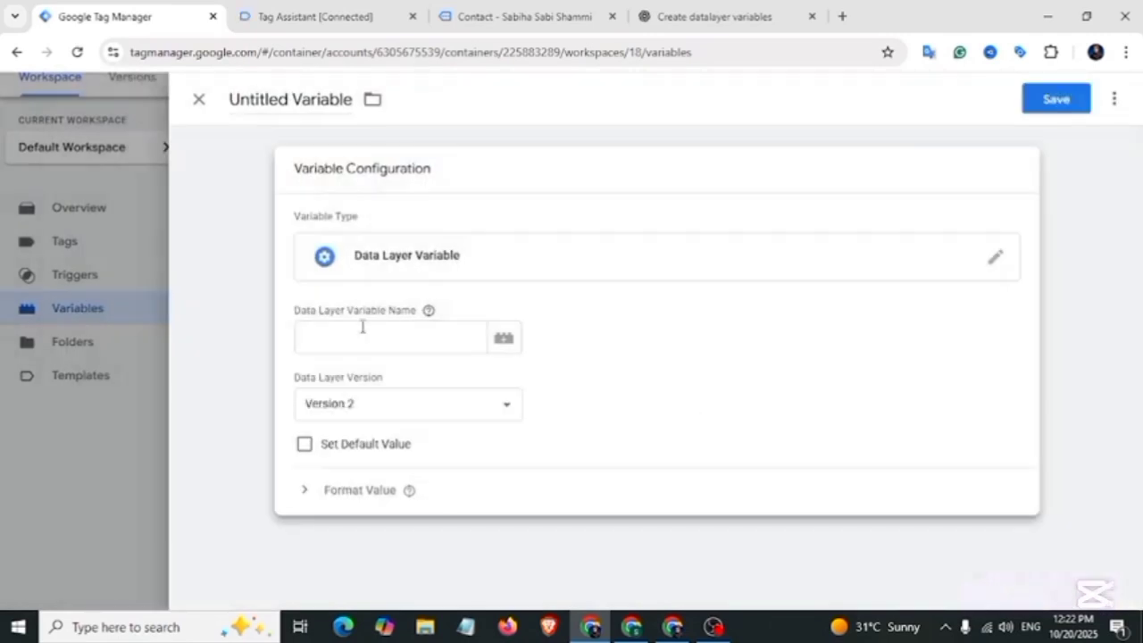
# Step: In Tag Assistant, inspect the form_submission data layer and pick out the form_data, email and phone keys
pyautogui.click(306, 16)
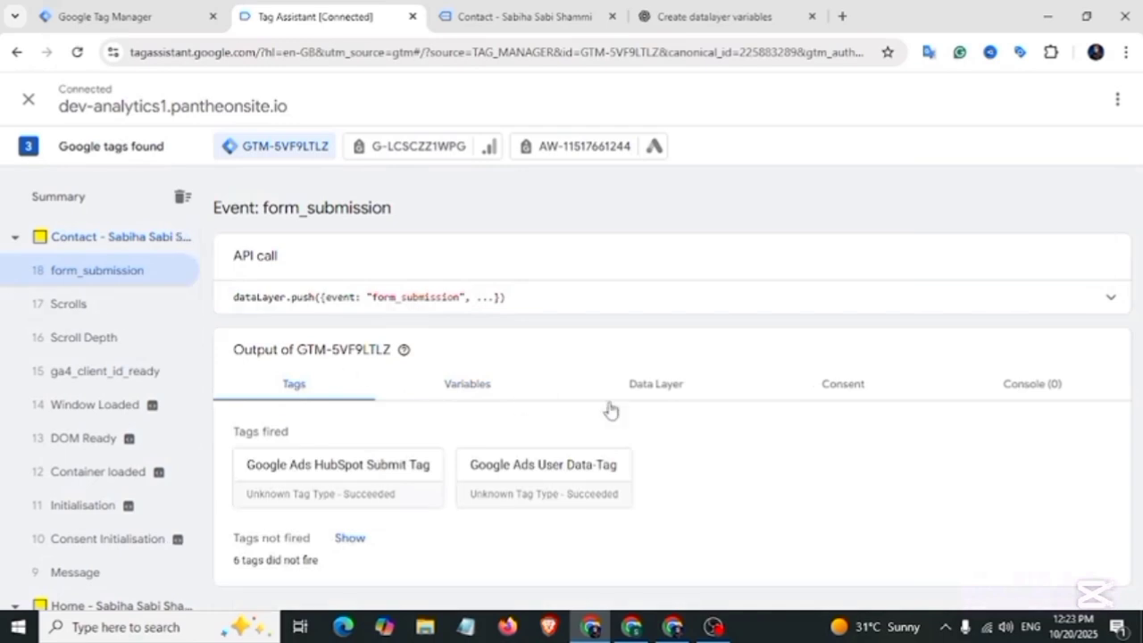
pyautogui.click(654, 392)
pyautogui.scroll(-10, 437, 438)
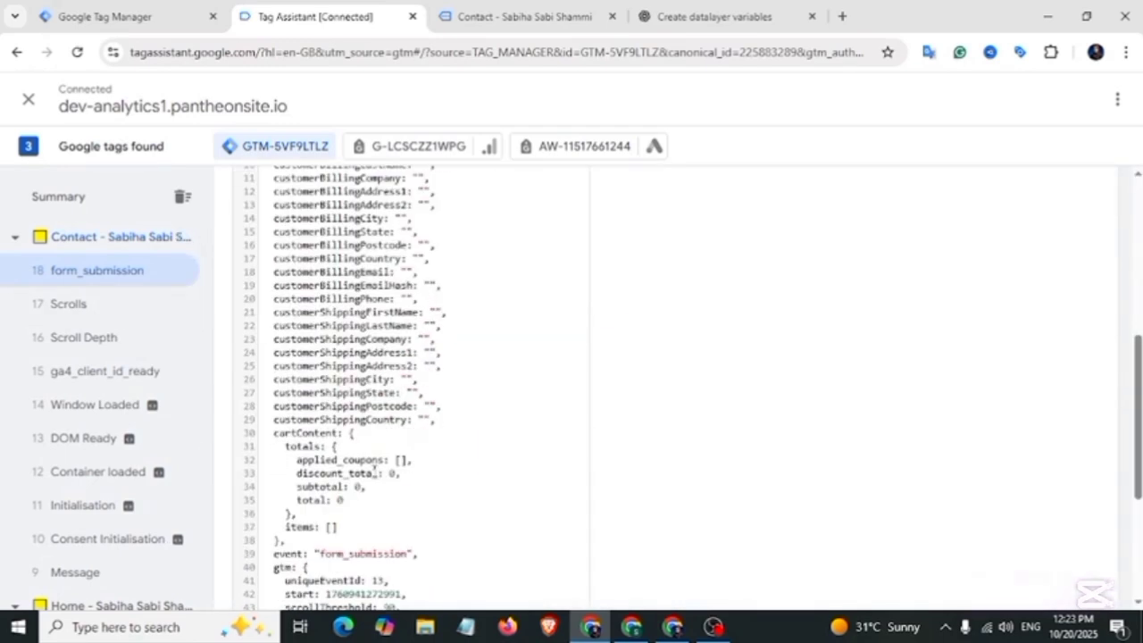
pyautogui.moveTo(274, 474); pyautogui.dragTo(295, 482)
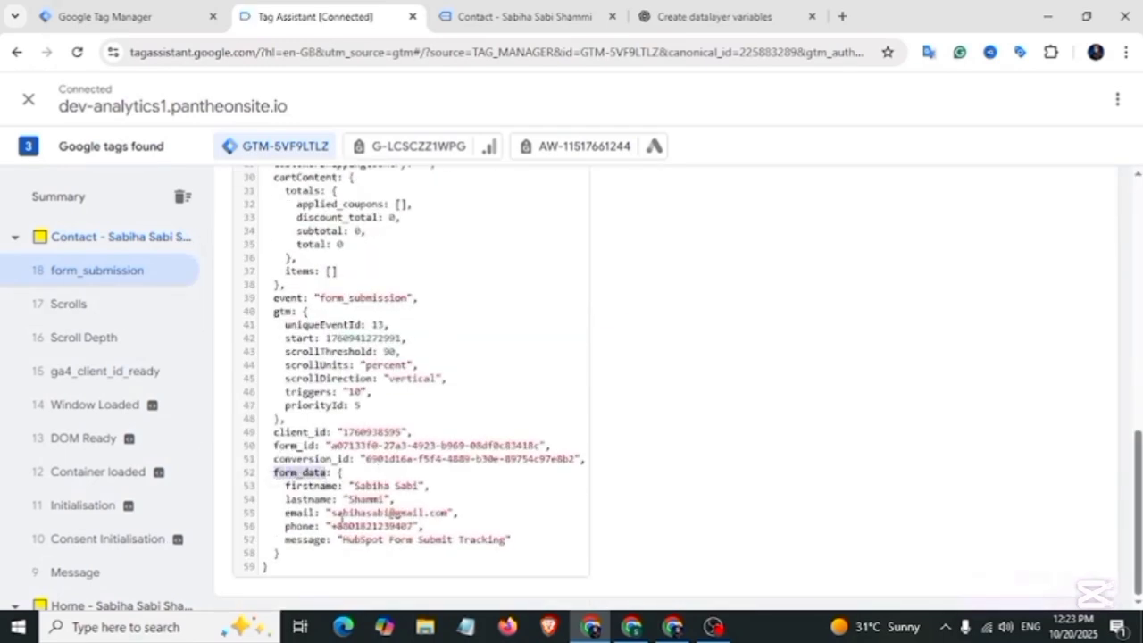
pyautogui.moveTo(286, 515); pyautogui.dragTo(308, 530)
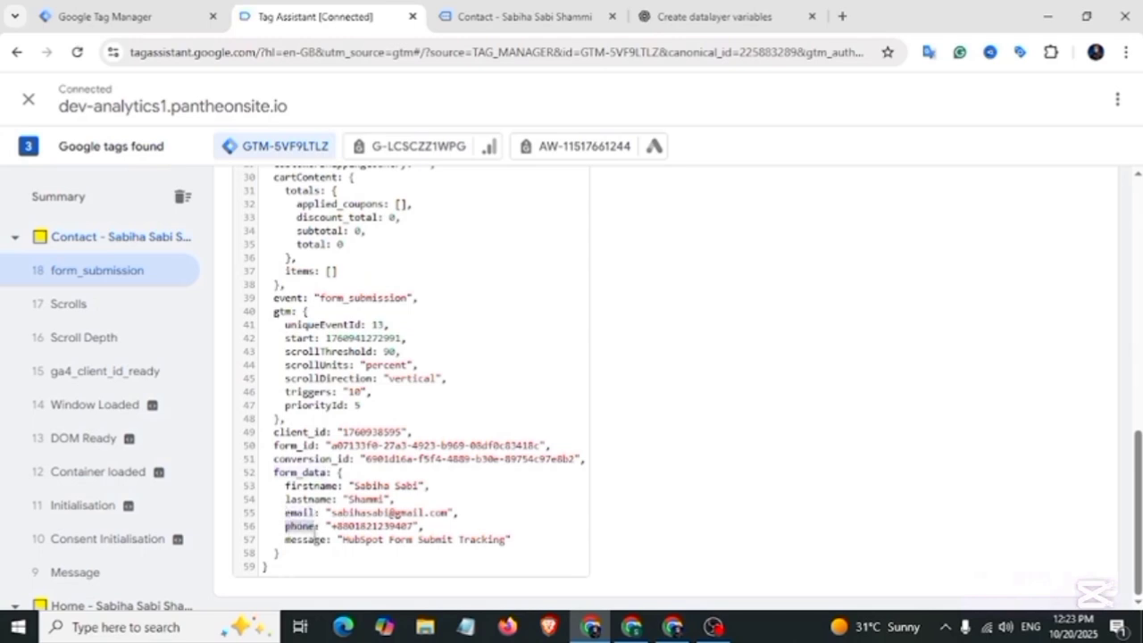
pyautogui.click(286, 500)
pyautogui.moveTo(274, 472); pyautogui.dragTo(327, 473)
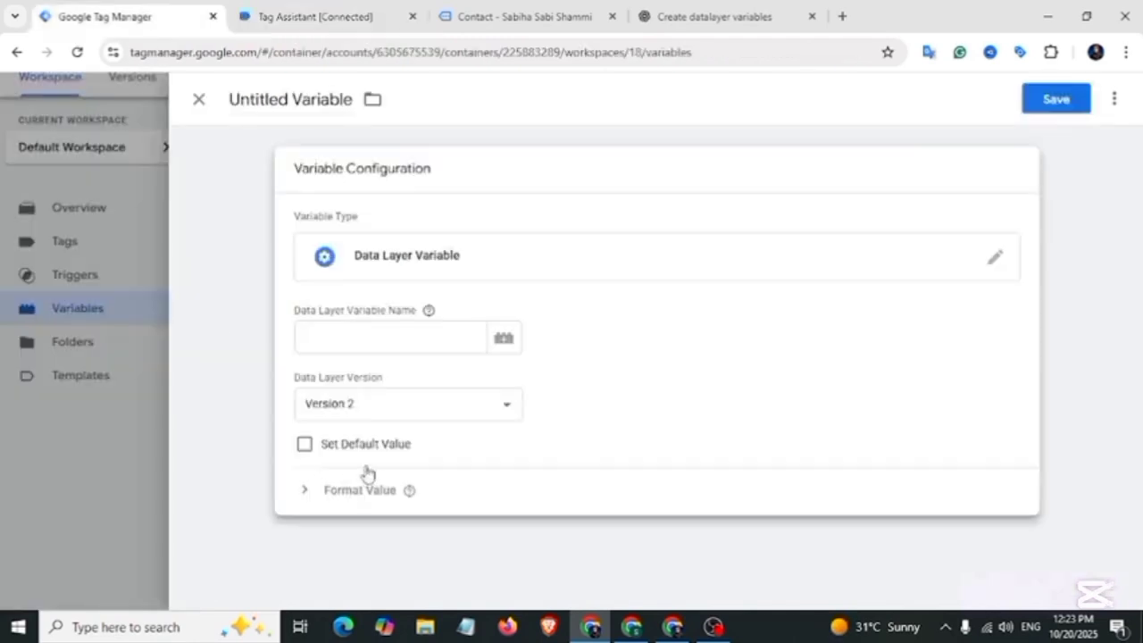
# Step: Enter form_data.email as the Data Layer Variable Name, checking the key in Tag Assistant
pyautogui.click(339, 339)
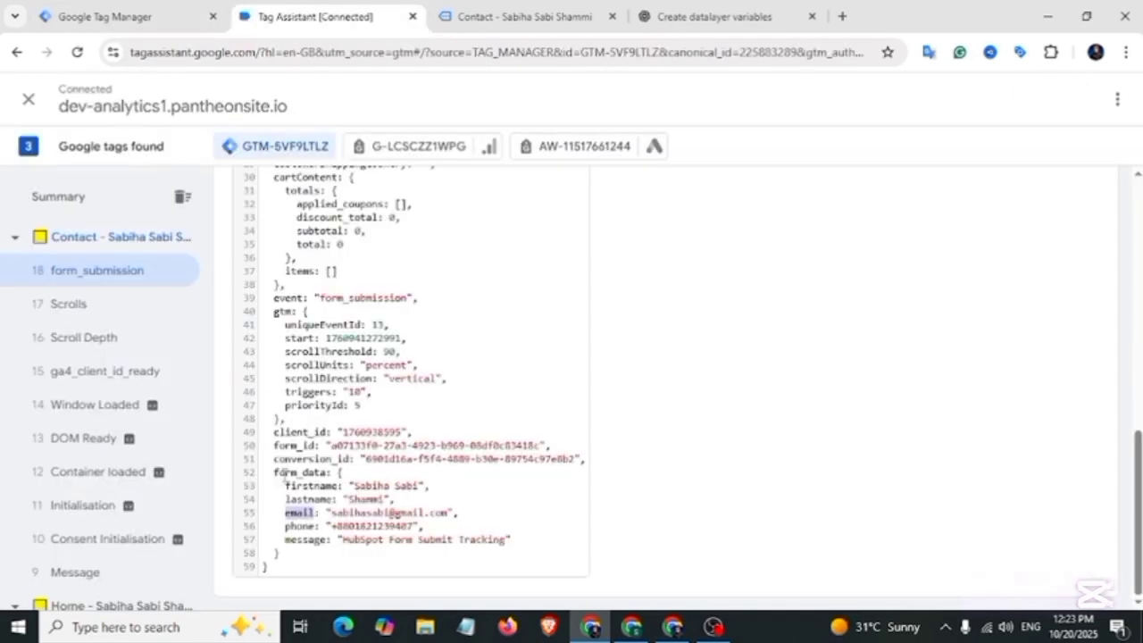
pyautogui.click(275, 475)
pyautogui.moveTo(286, 513); pyautogui.dragTo(311, 512)
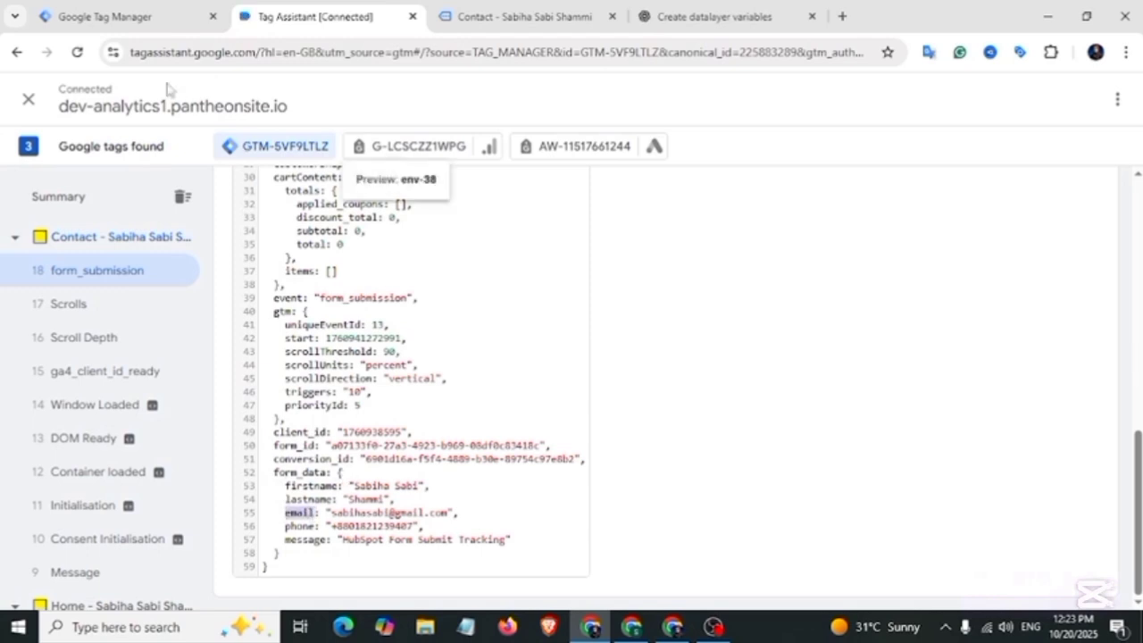
pyautogui.click(134, 16)
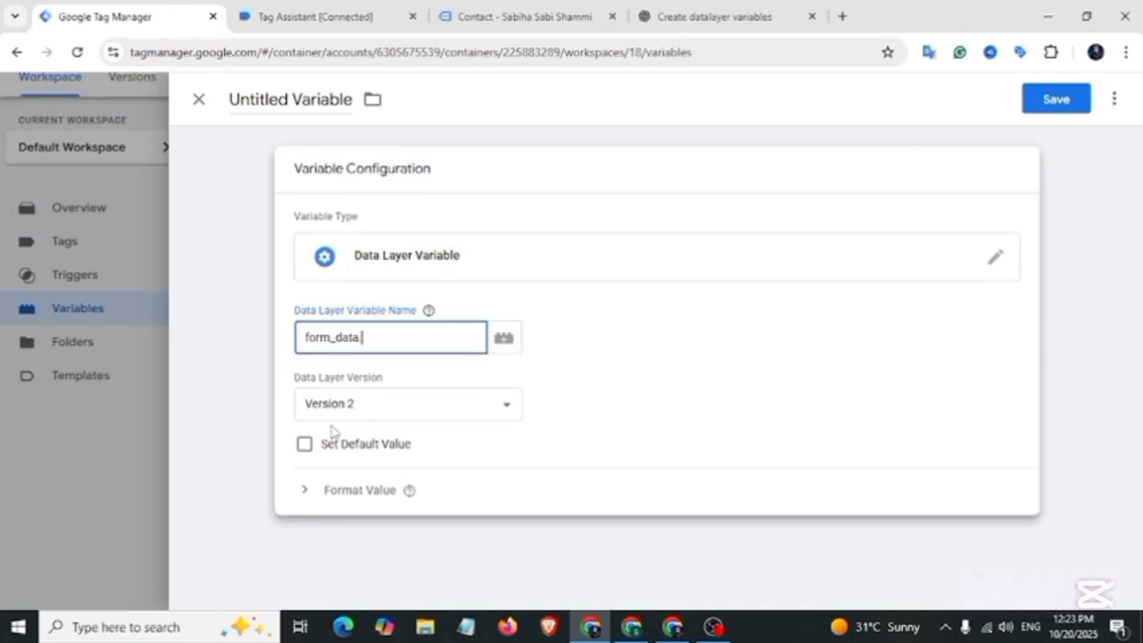
pyautogui.click(313, 16)
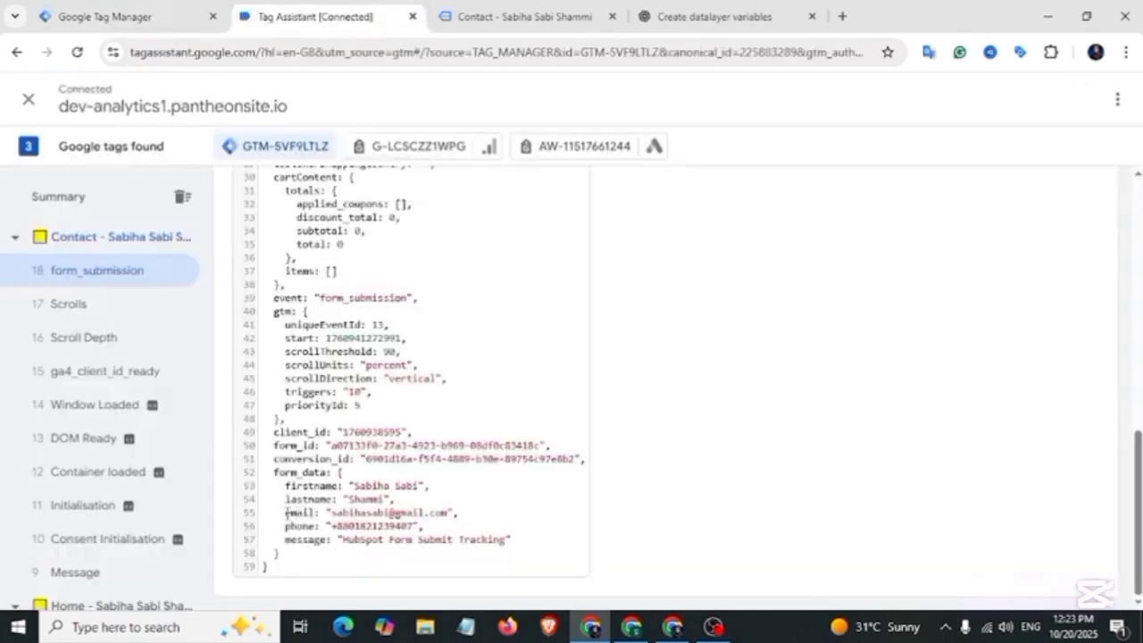
pyautogui.click(114, 14)
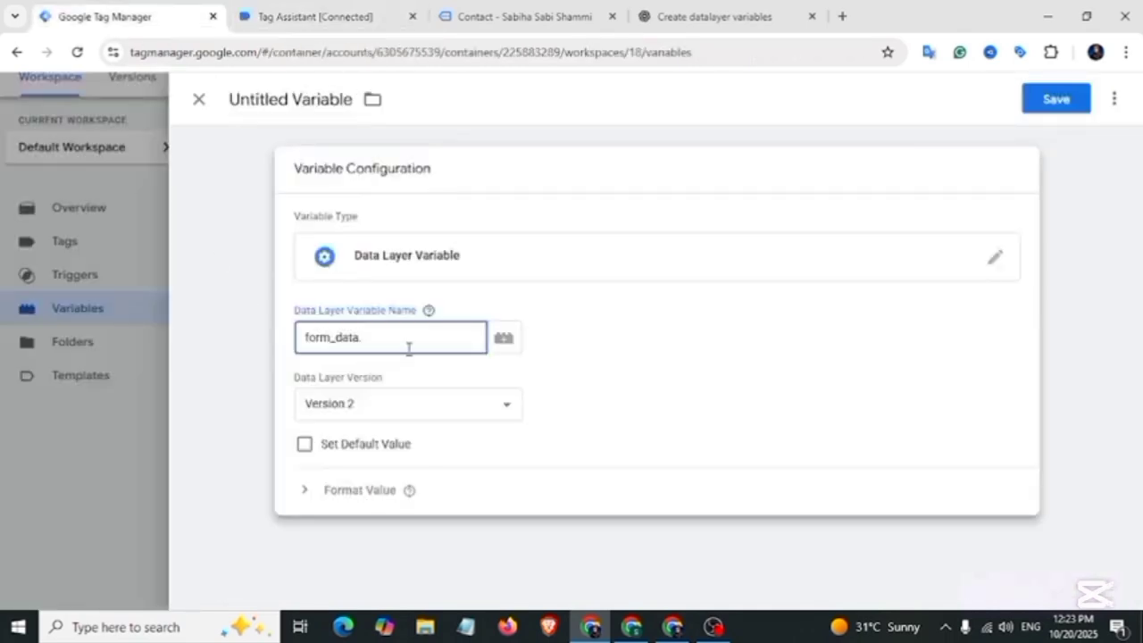
pyautogui.write('email')
# Step: Rename the variable to 'dlv -email' and save it
pyautogui.click(299, 98)
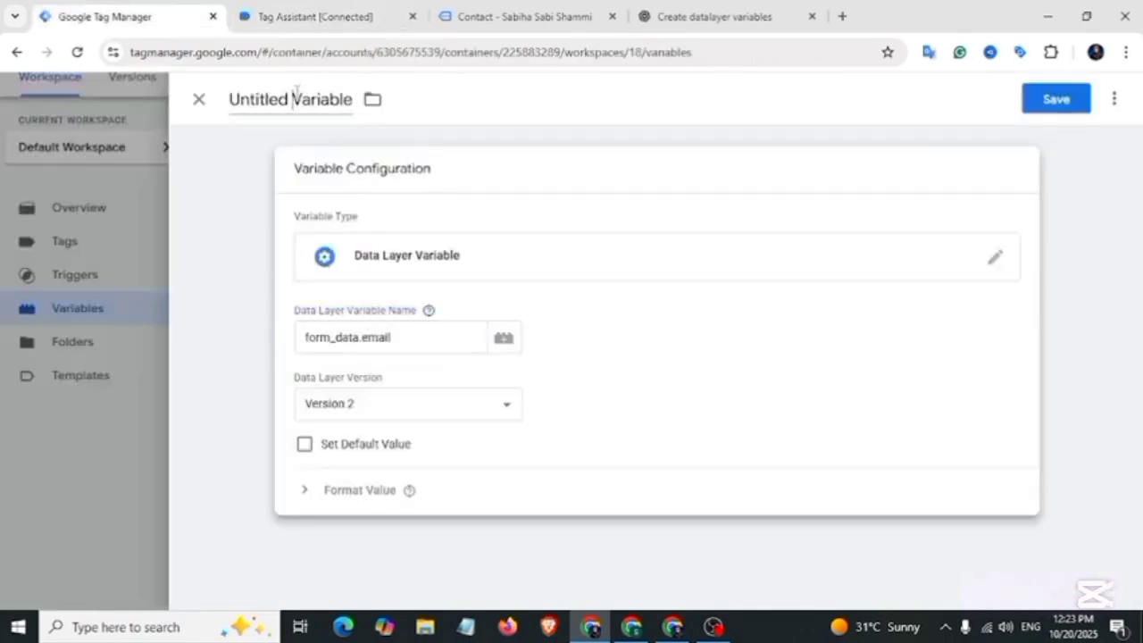
pyautogui.hotkey('ctrl', 'a')
pyautogui.press('BackSpace')
pyautogui.write('dlv -email')
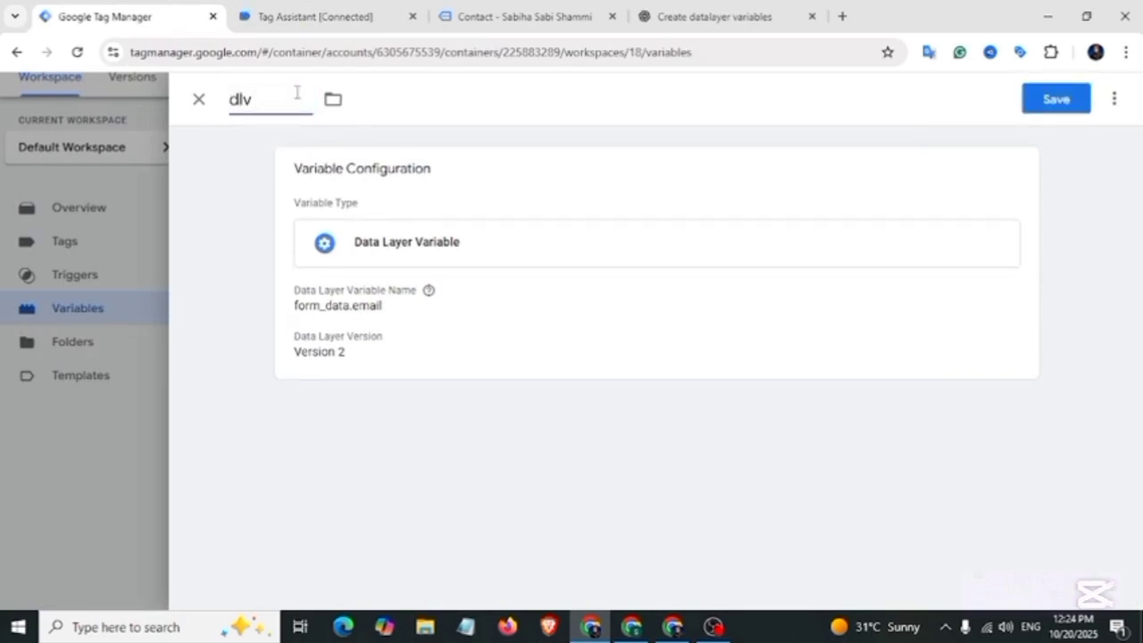
pyautogui.click(1054, 102)
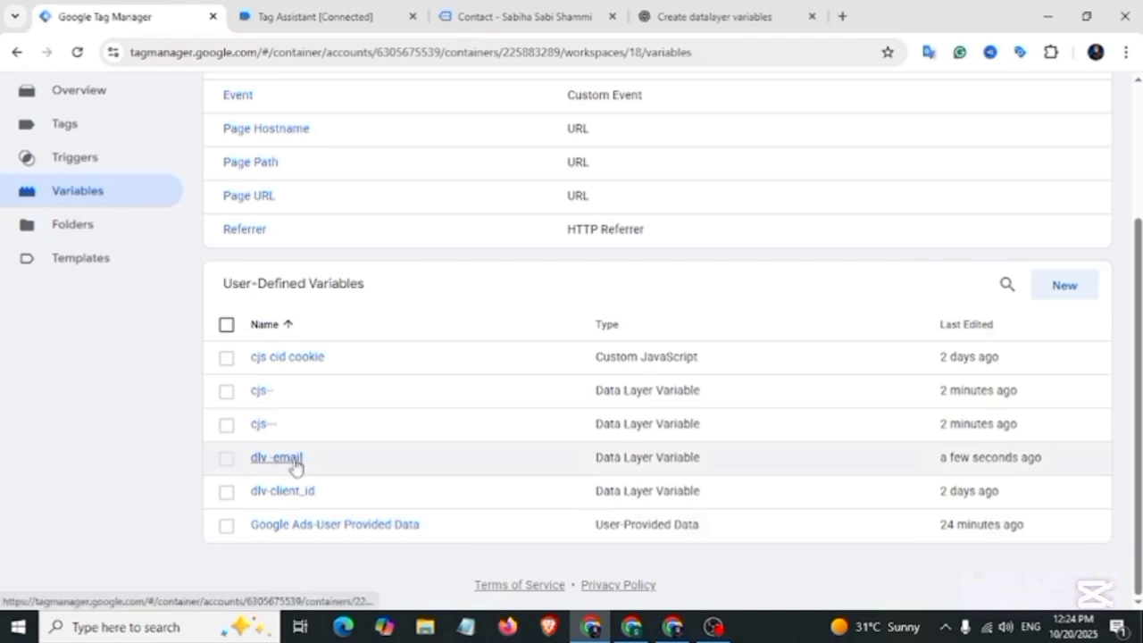
# Step: Duplicate dlv -email and change the copy's data layer key to form_data.phone
pyautogui.click(295, 458)
pyautogui.click(1114, 98)
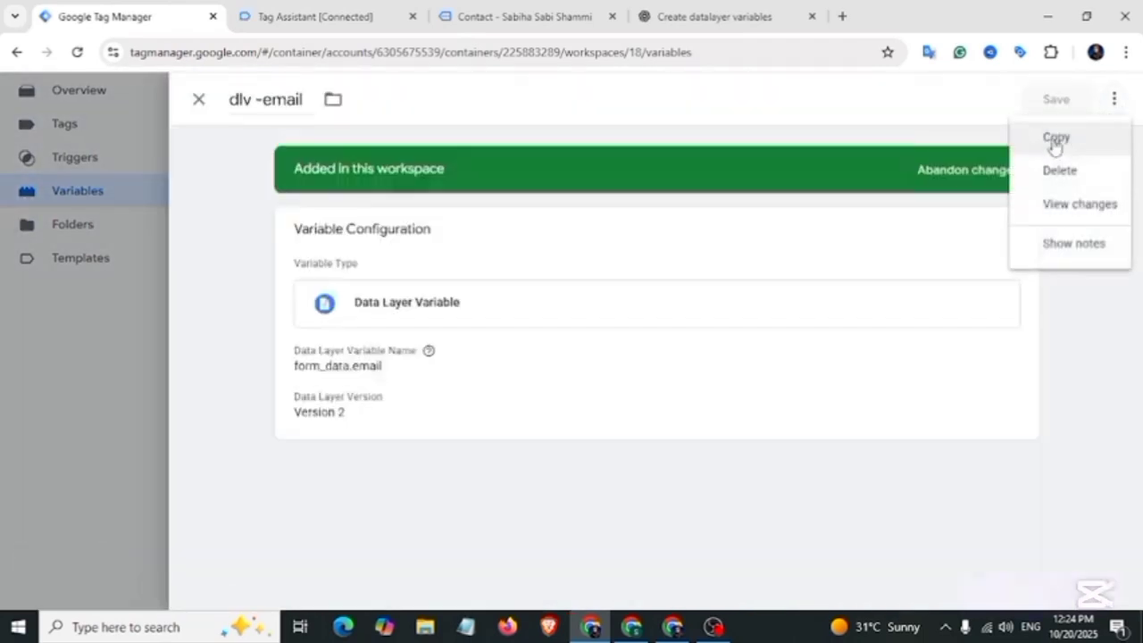
pyautogui.click(1059, 142)
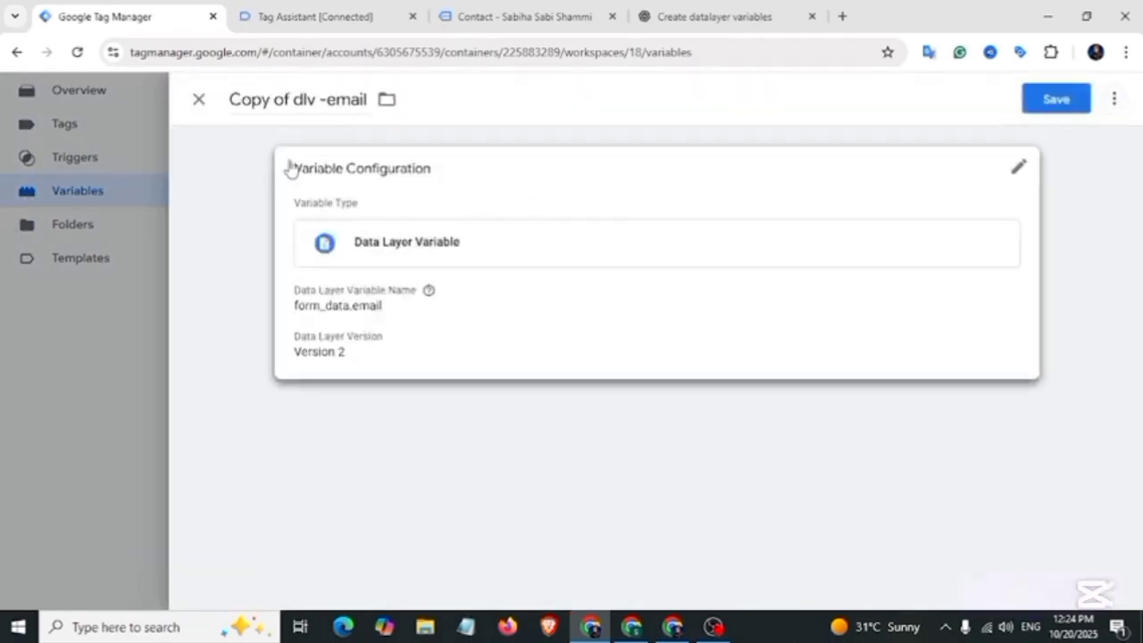
pyautogui.click(323, 17)
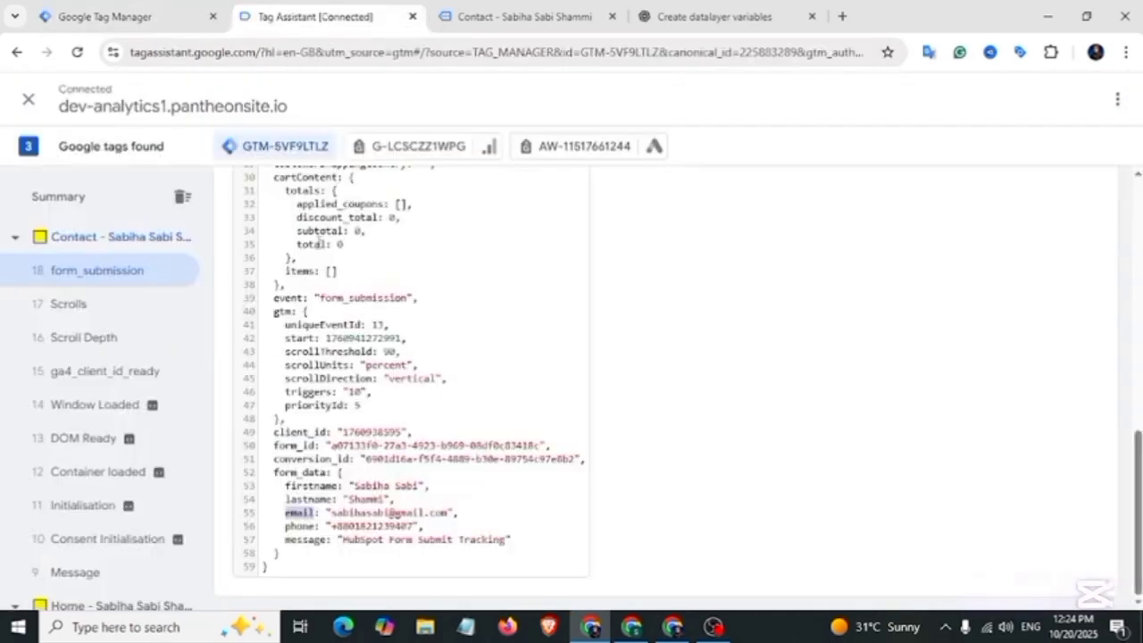
pyautogui.moveTo(285, 527); pyautogui.dragTo(298, 528)
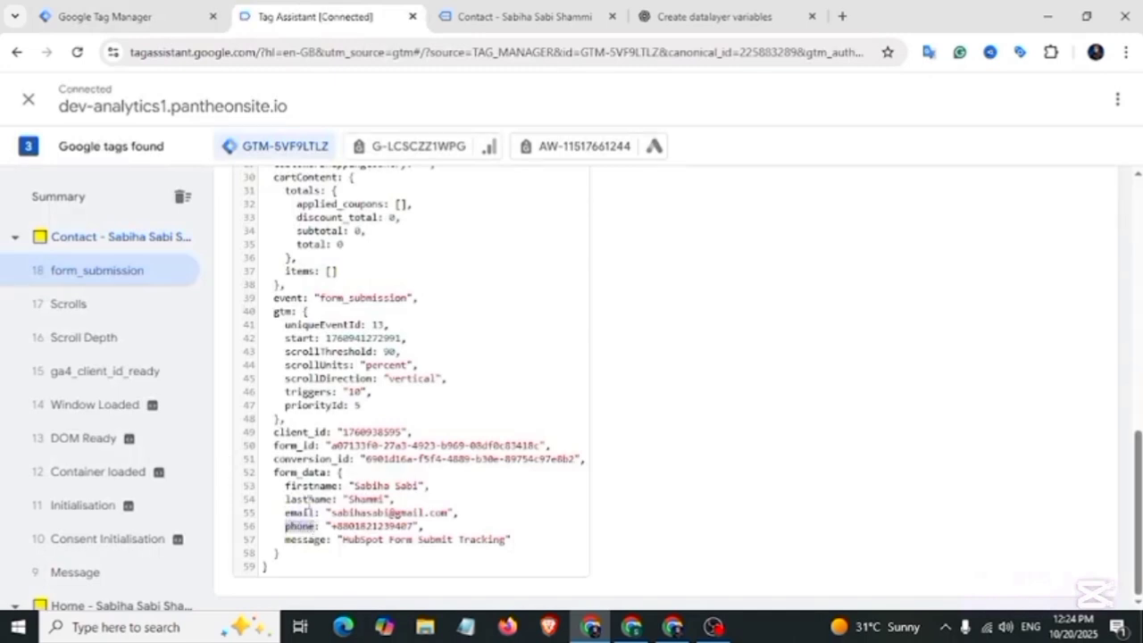
pyautogui.click(136, 16)
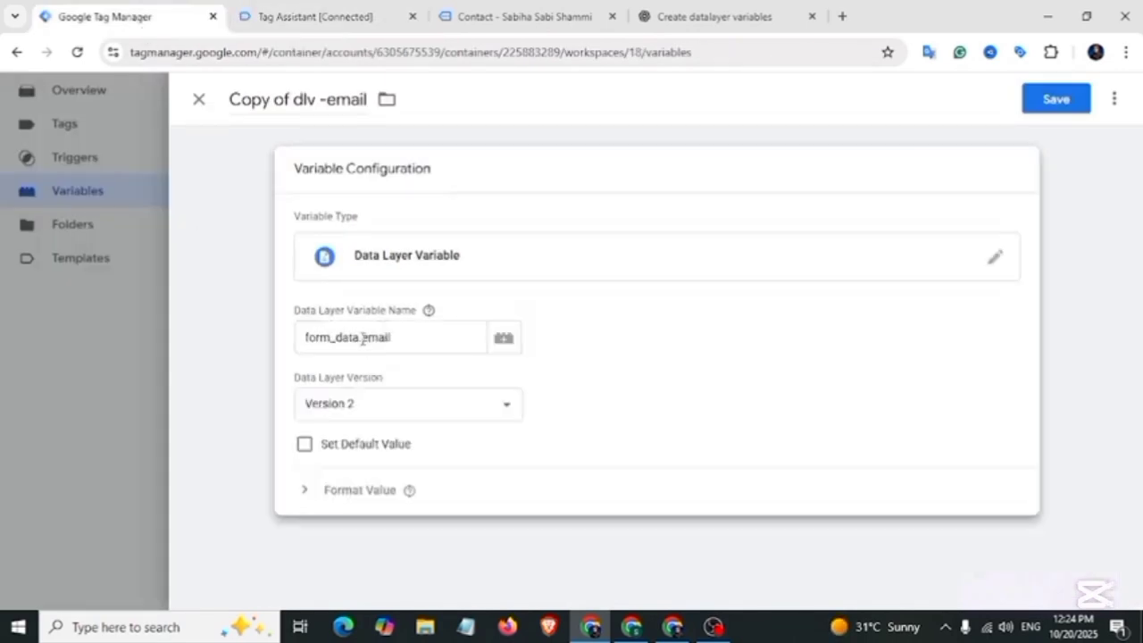
pyautogui.click(363, 337)
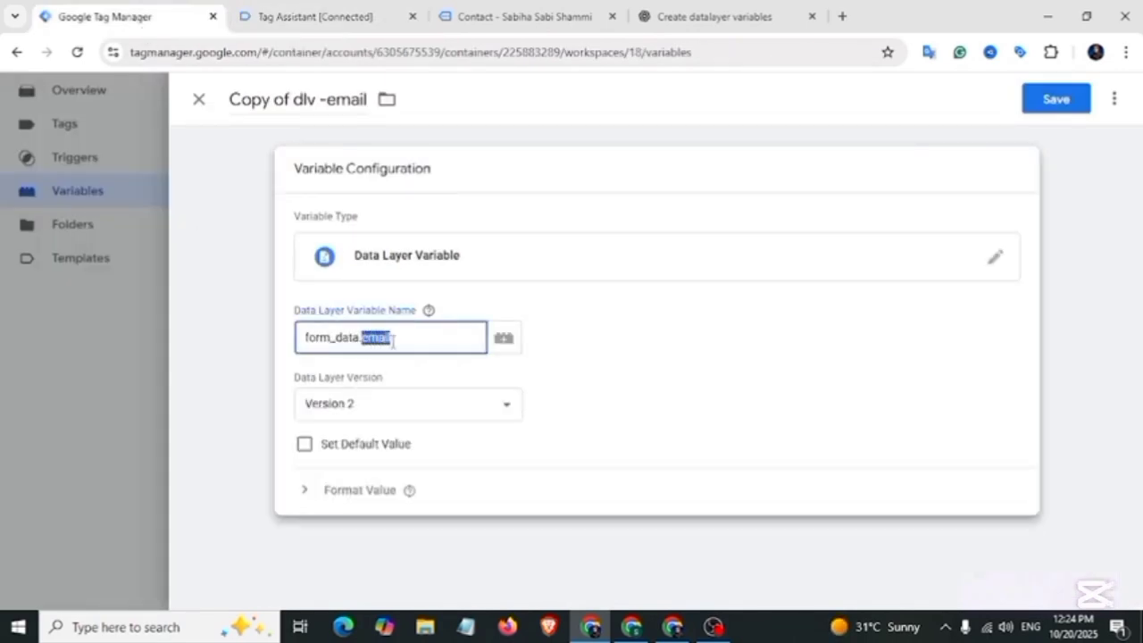
pyautogui.write('phone')
# Step: Rename the copied variable to 'dlv -phone' and save it
pyautogui.moveTo(294, 100)
pyautogui.mouseDown()
pyautogui.moveTo(230, 101)
pyautogui.moveTo(305, 103)
pyautogui.mouseUp()
pyautogui.press('BackSpace')
pyautogui.write('phone')
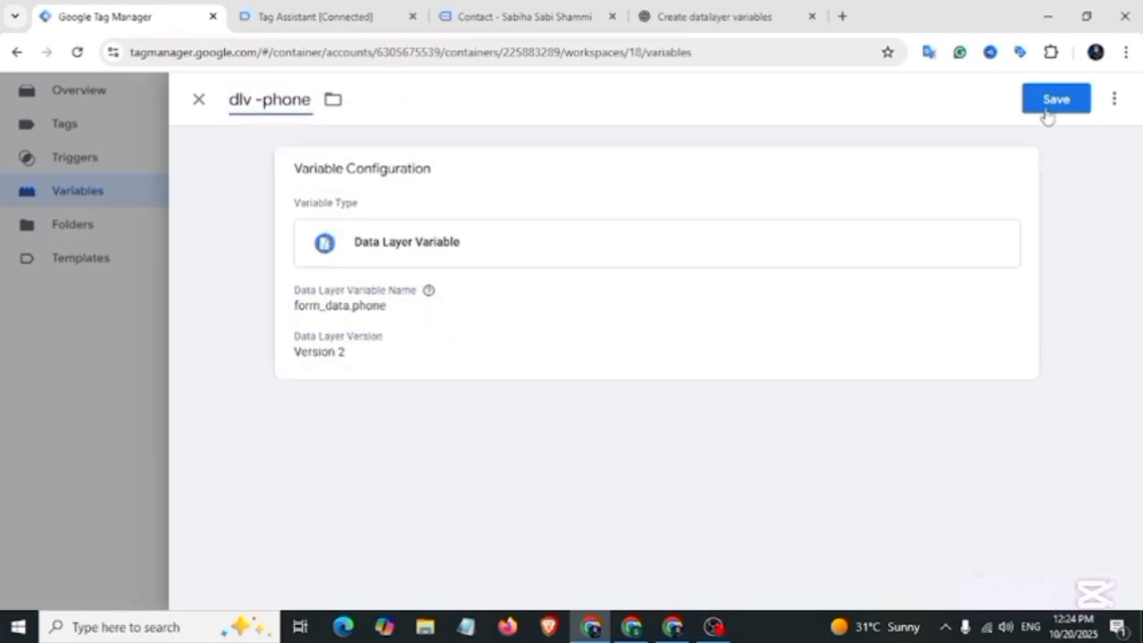
pyautogui.click(1051, 105)
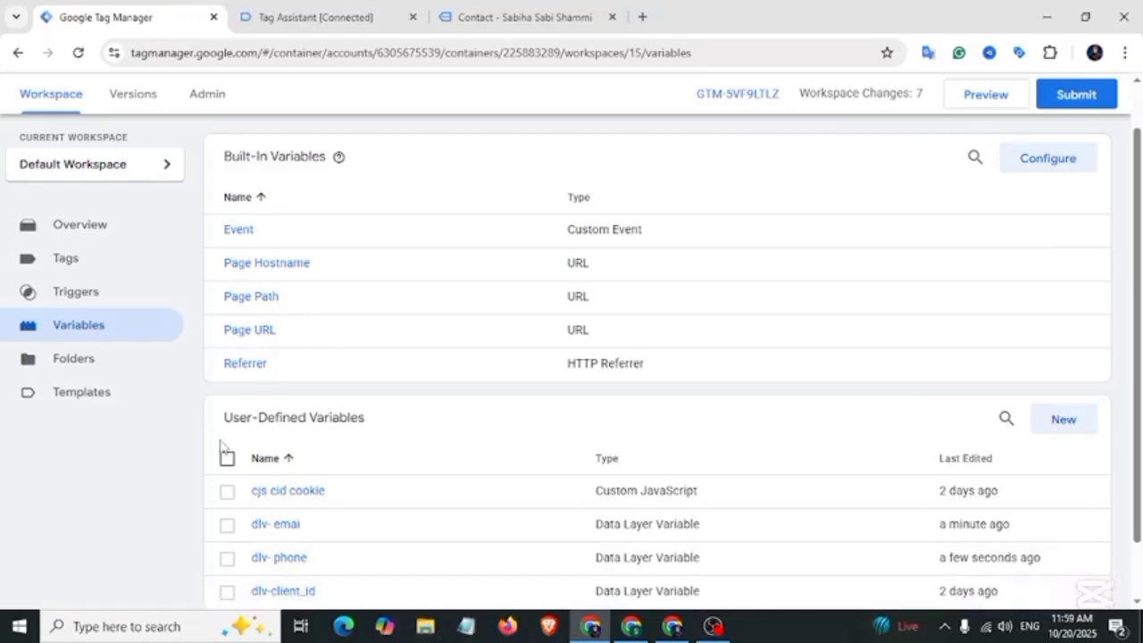
# Step: Create a new variable of type User-Provided Data
pyautogui.click(1068, 430)
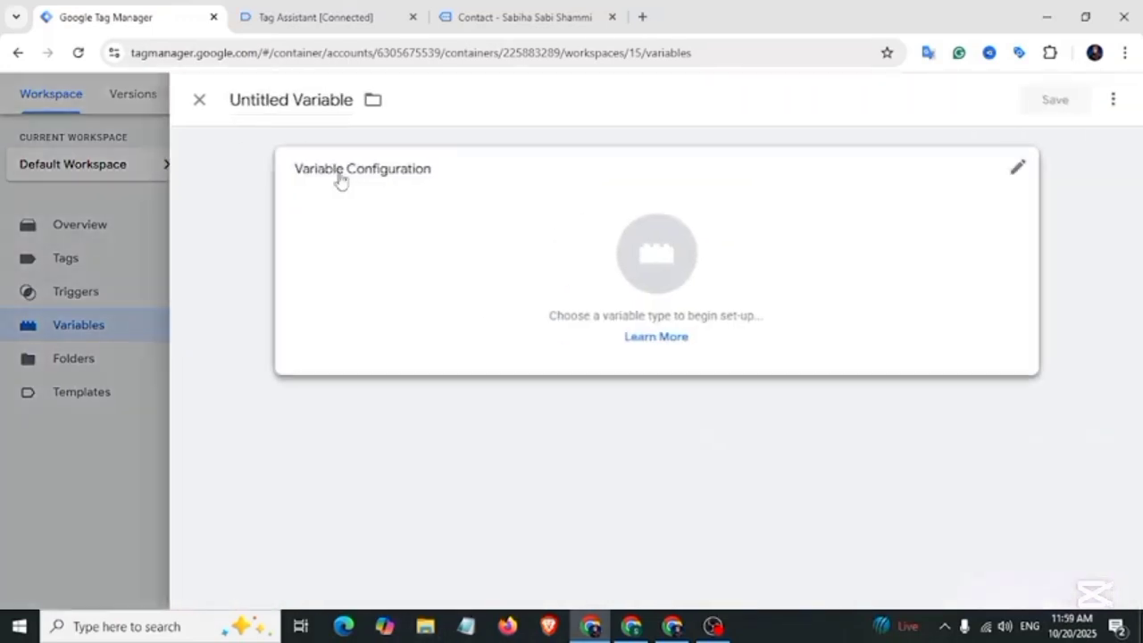
pyautogui.click(447, 199)
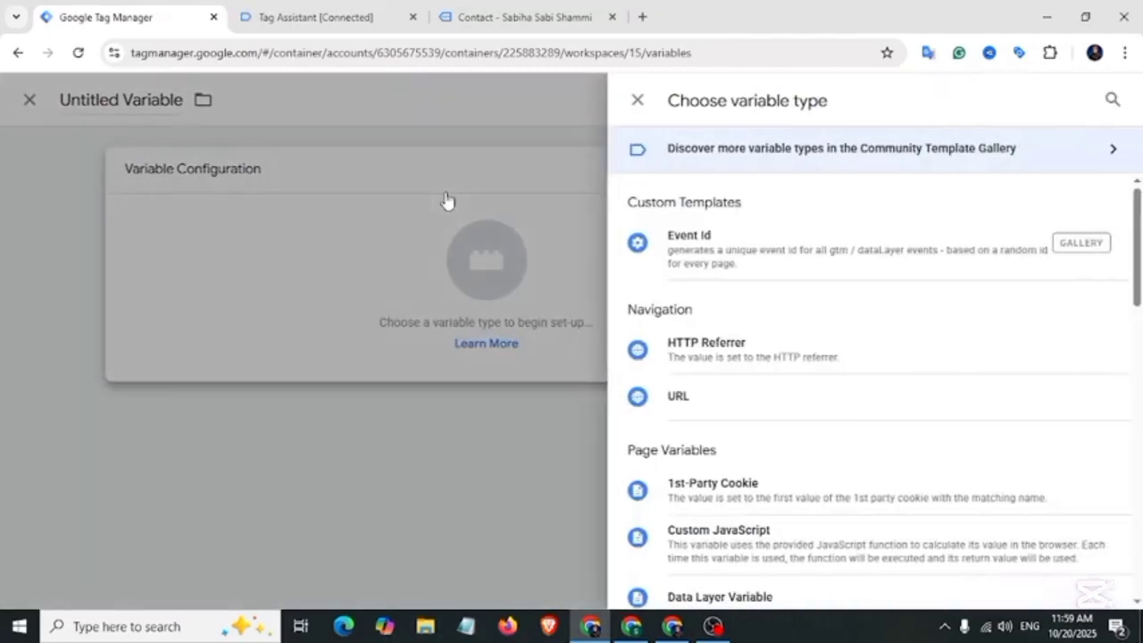
pyautogui.scroll(-10, 947, 393)
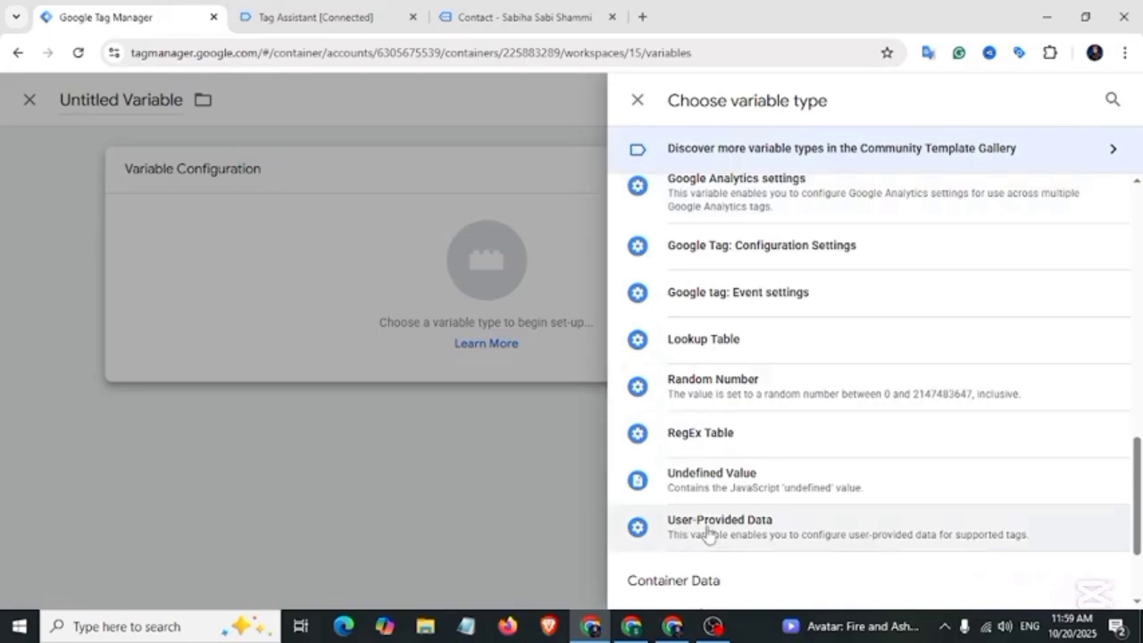
pyautogui.click(767, 532)
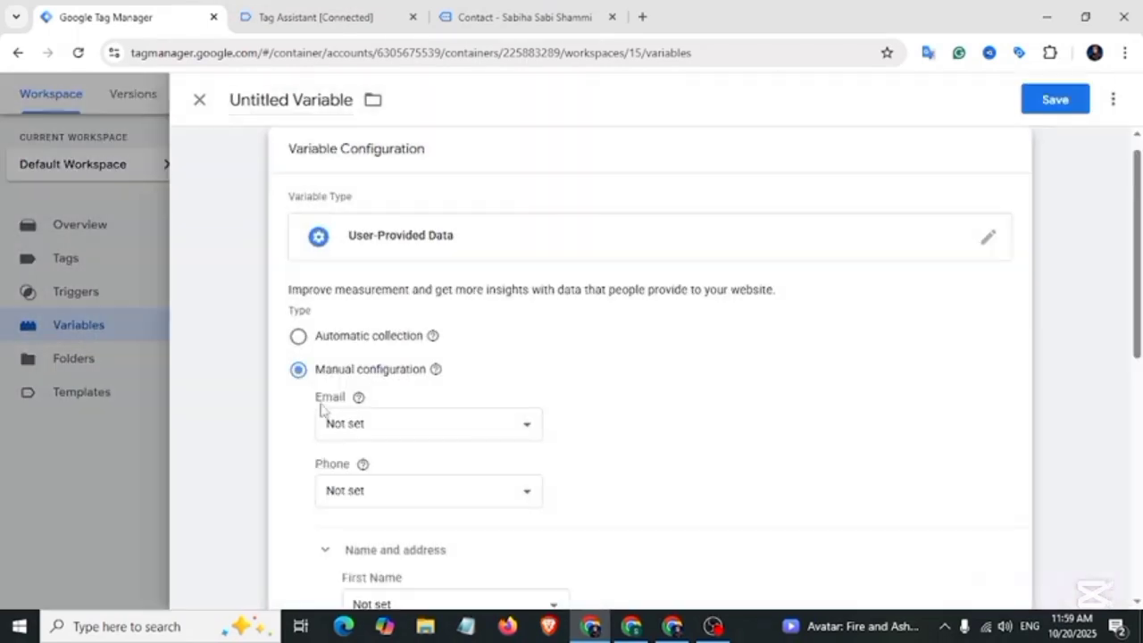
# Step: Map Email to {{dlv- email}} and Phone to {{dlv- phone}} in the manual configuration
pyautogui.moveTo(319, 405); pyautogui.dragTo(348, 408)
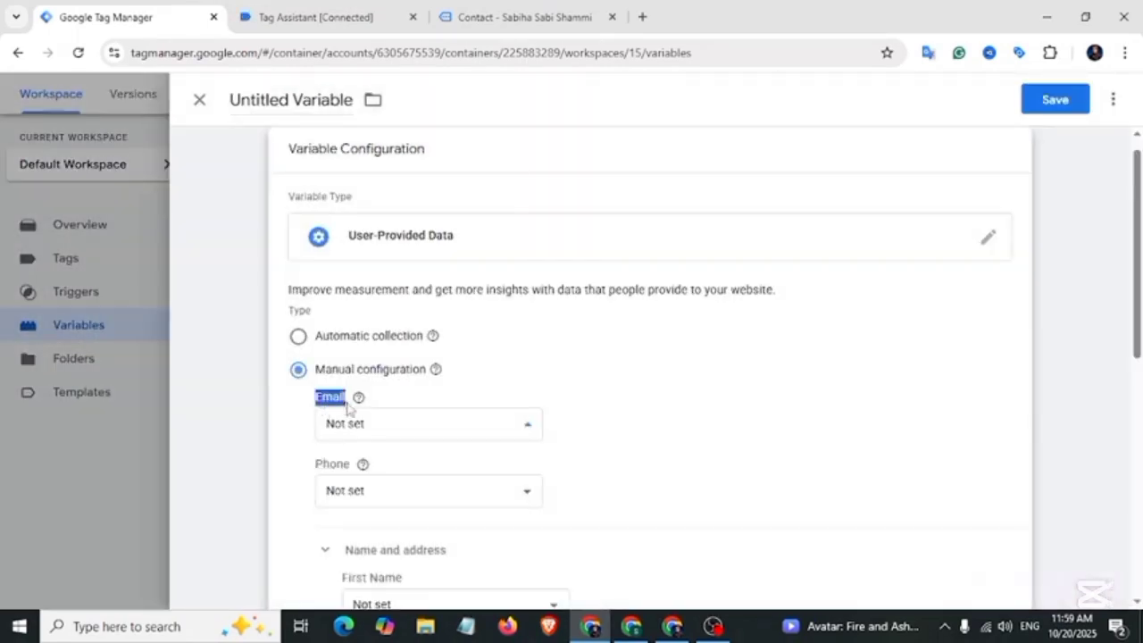
pyautogui.click(525, 429)
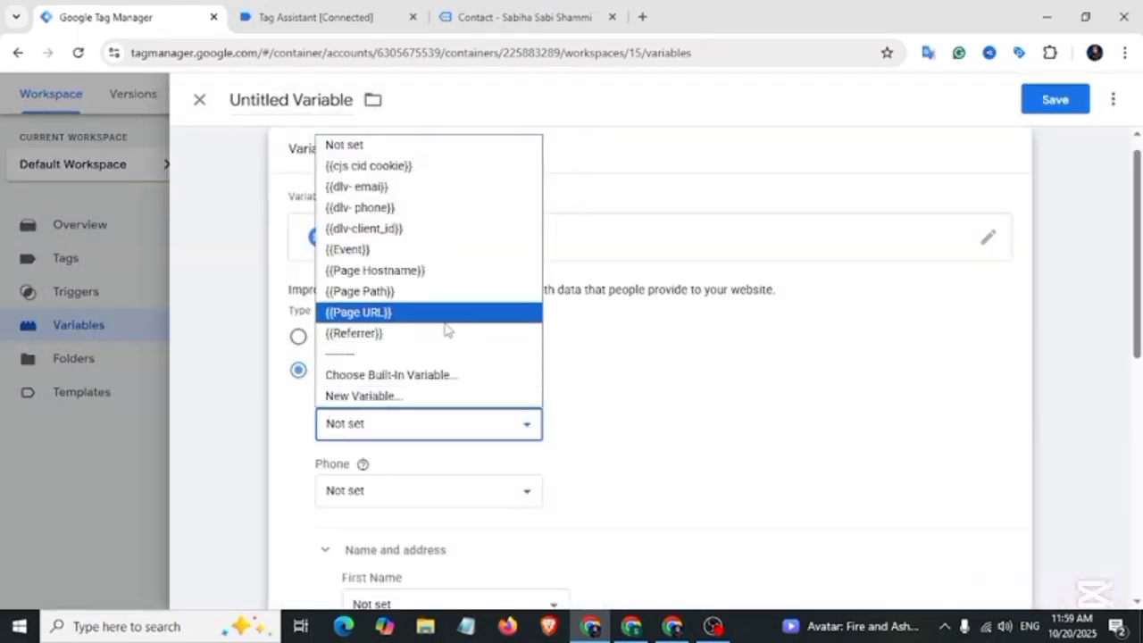
pyautogui.click(408, 190)
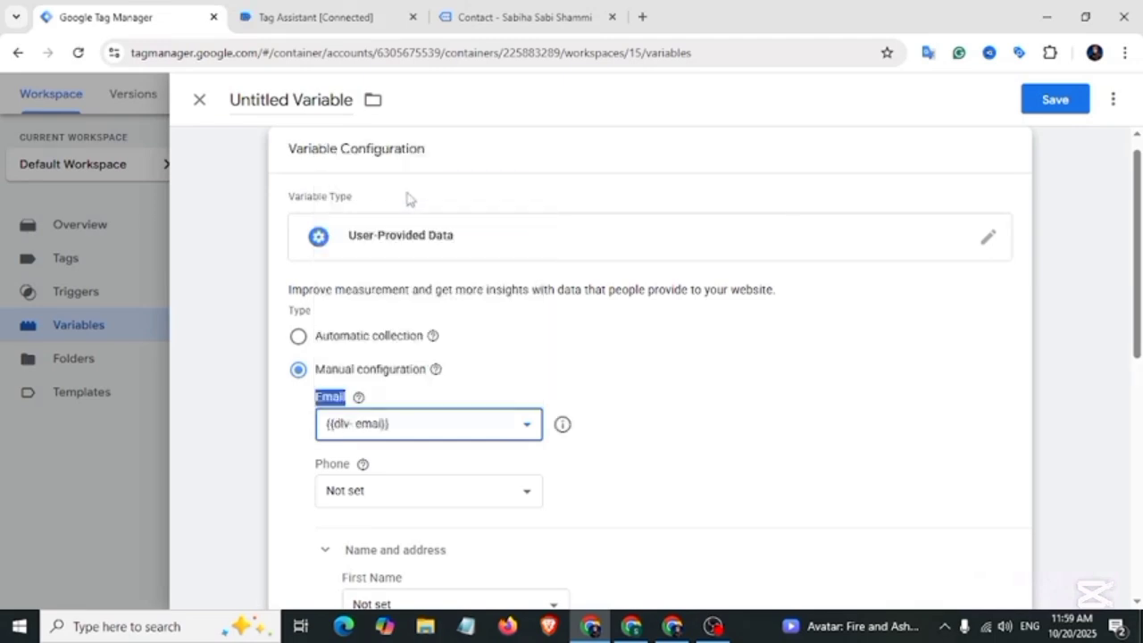
pyautogui.scroll(-1, 500, 408)
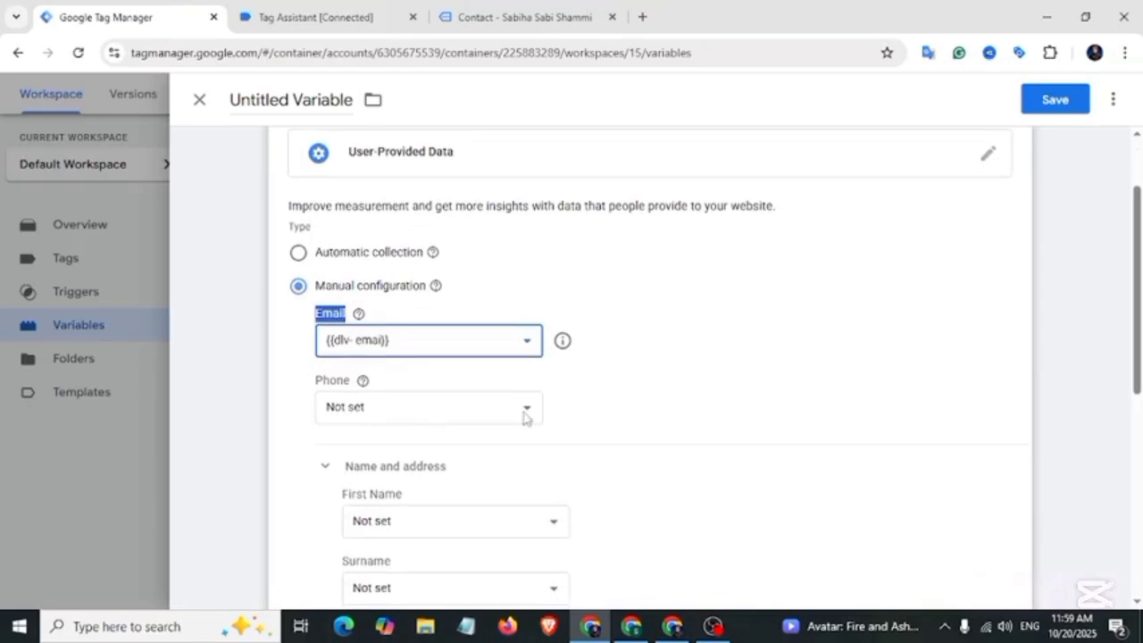
pyautogui.click(524, 411)
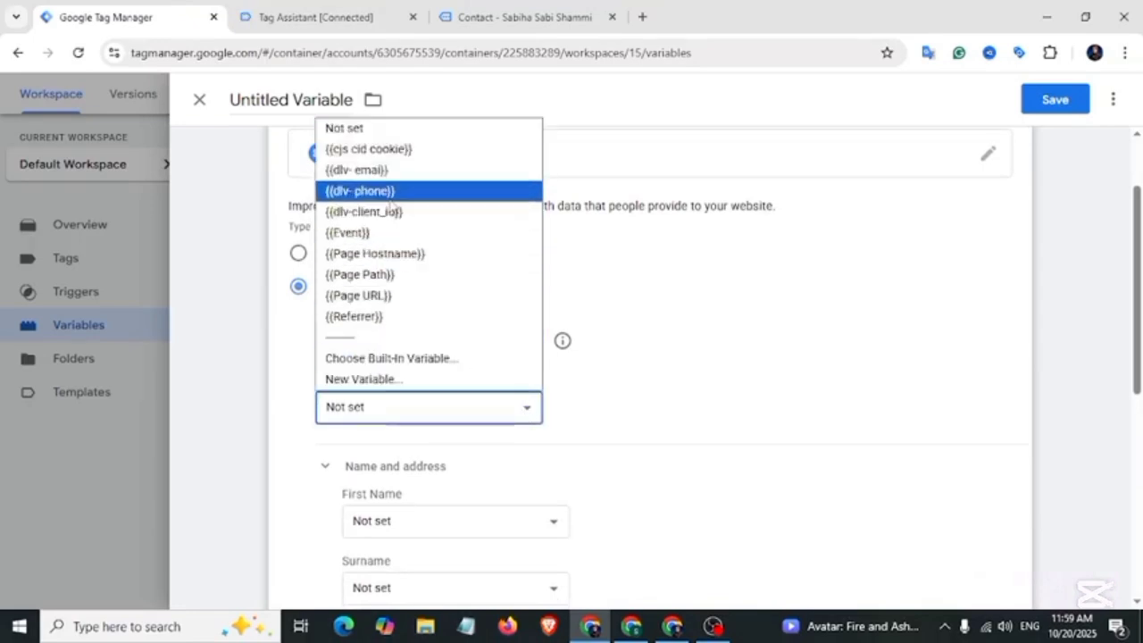
pyautogui.click(375, 190)
# Step: Name the variable 'Google Ads-User Provided Data' and save it
pyautogui.click(304, 101)
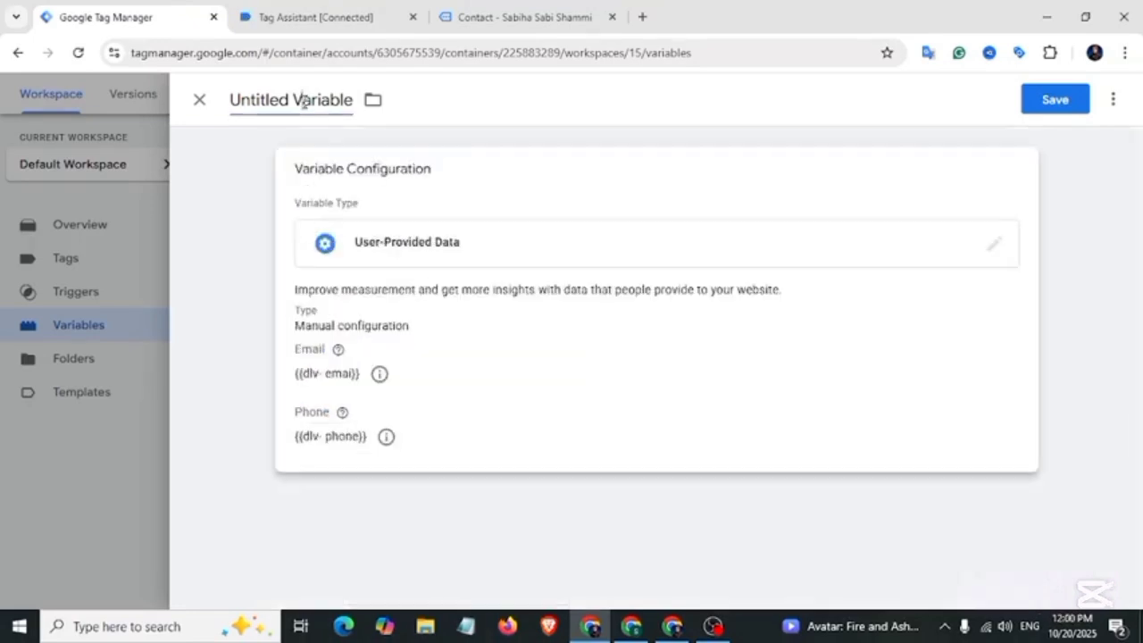
pyautogui.press('BackSpace')
pyautogui.write('Google Ads-User Provided Data')
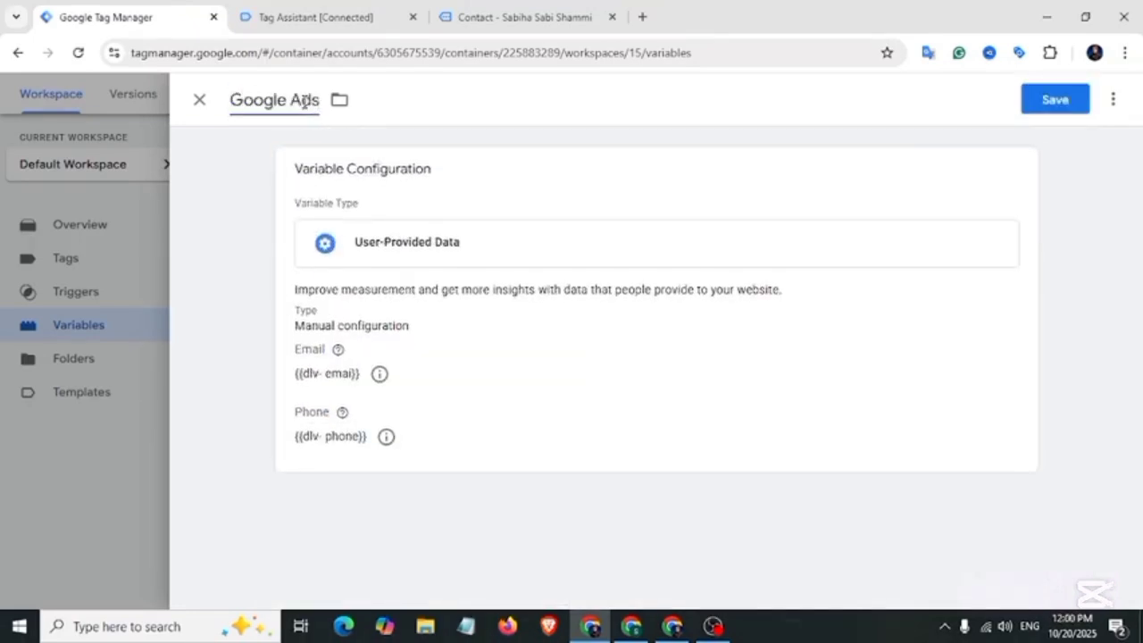
pyautogui.click(1073, 101)
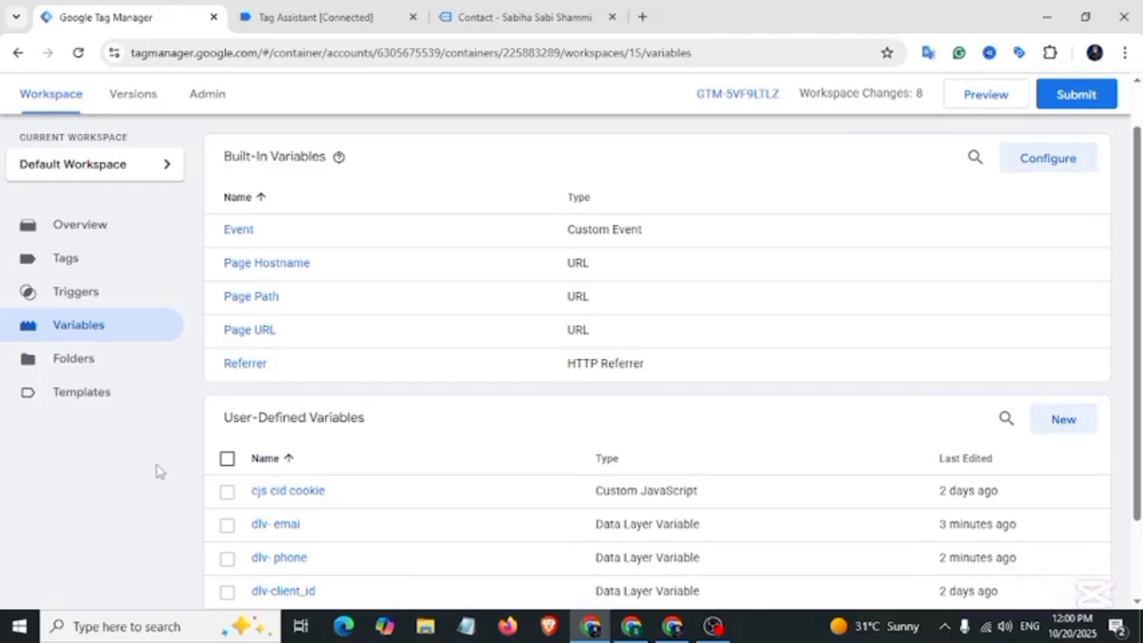
# Step: Create a new tag of type Google Ads Conversion Tracking
pyautogui.click(99, 263)
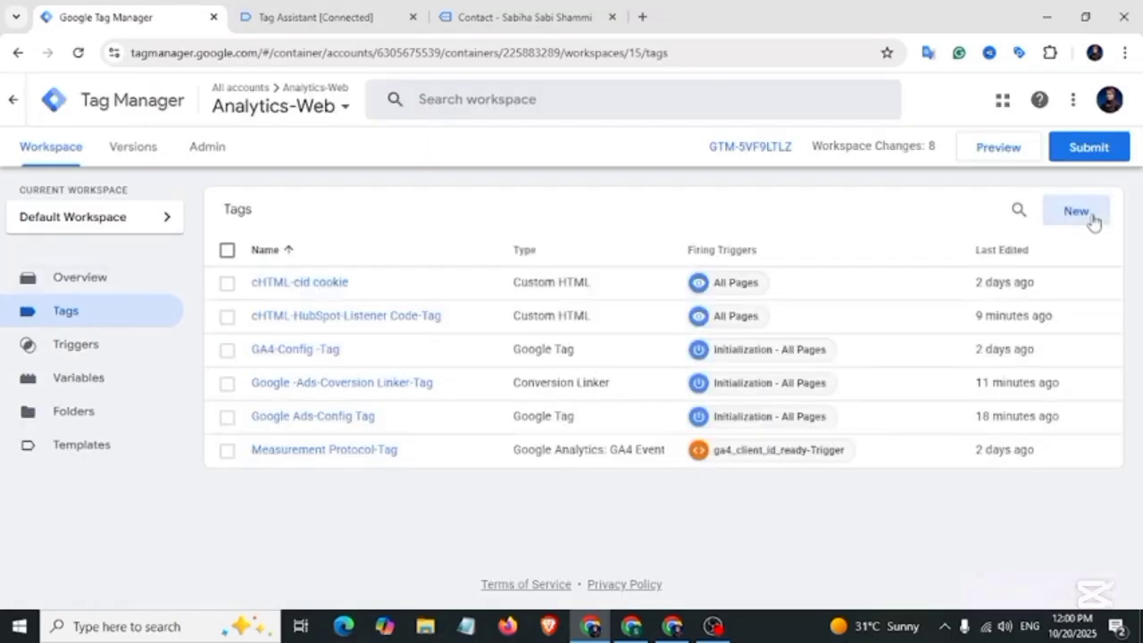
pyautogui.click(1091, 219)
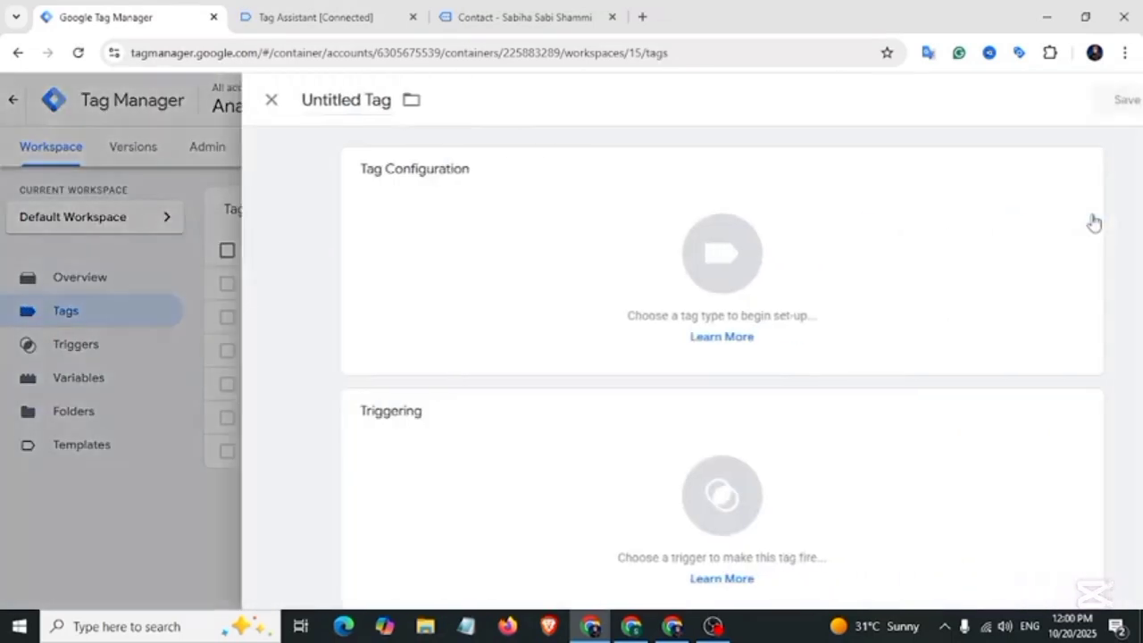
pyautogui.click(551, 253)
pyautogui.click(695, 298)
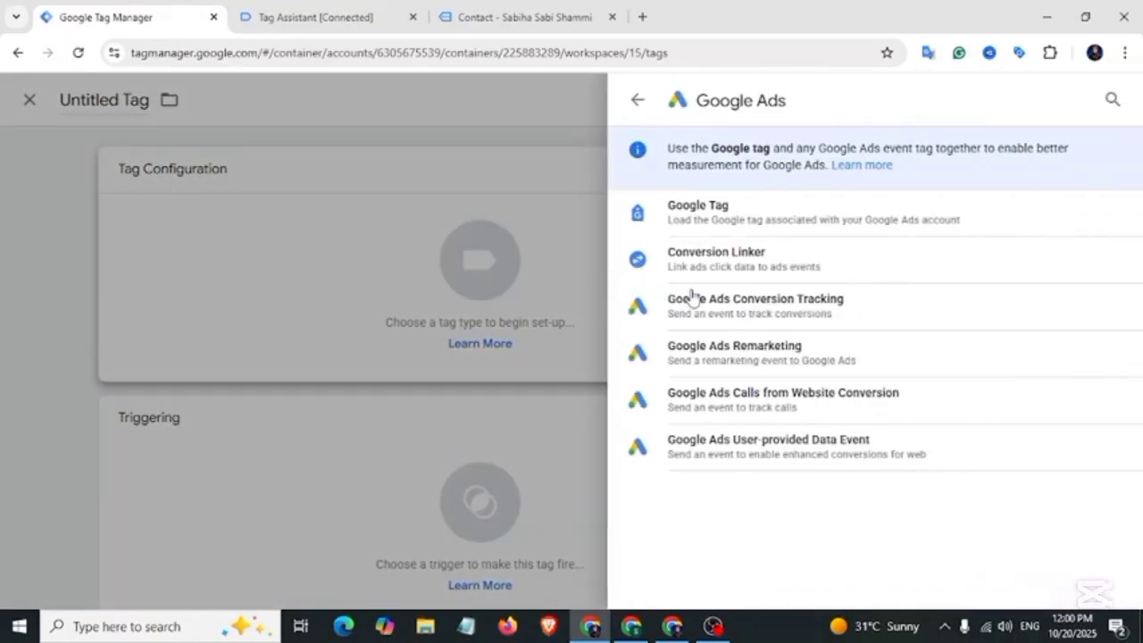
pyautogui.click(789, 311)
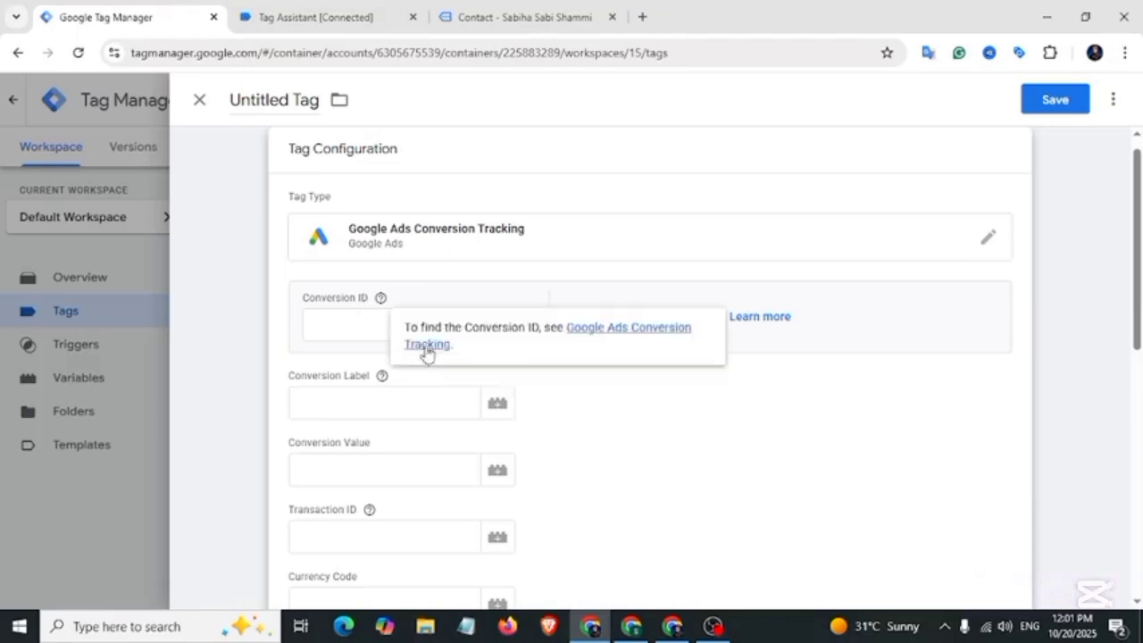
pyautogui.click(671, 625)
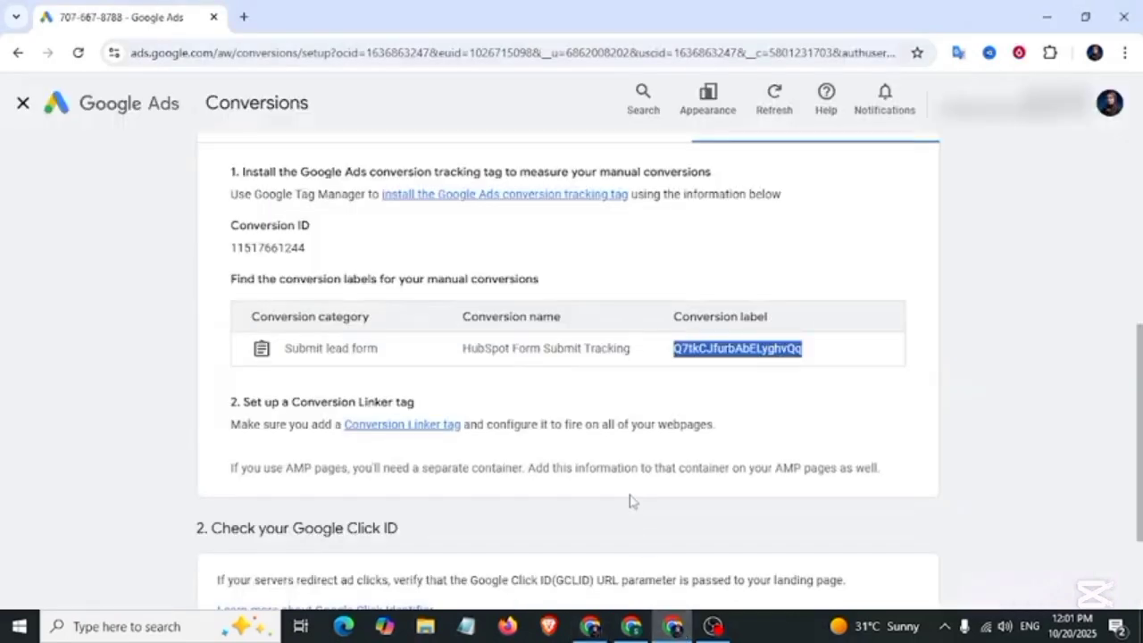
pyautogui.click(266, 253)
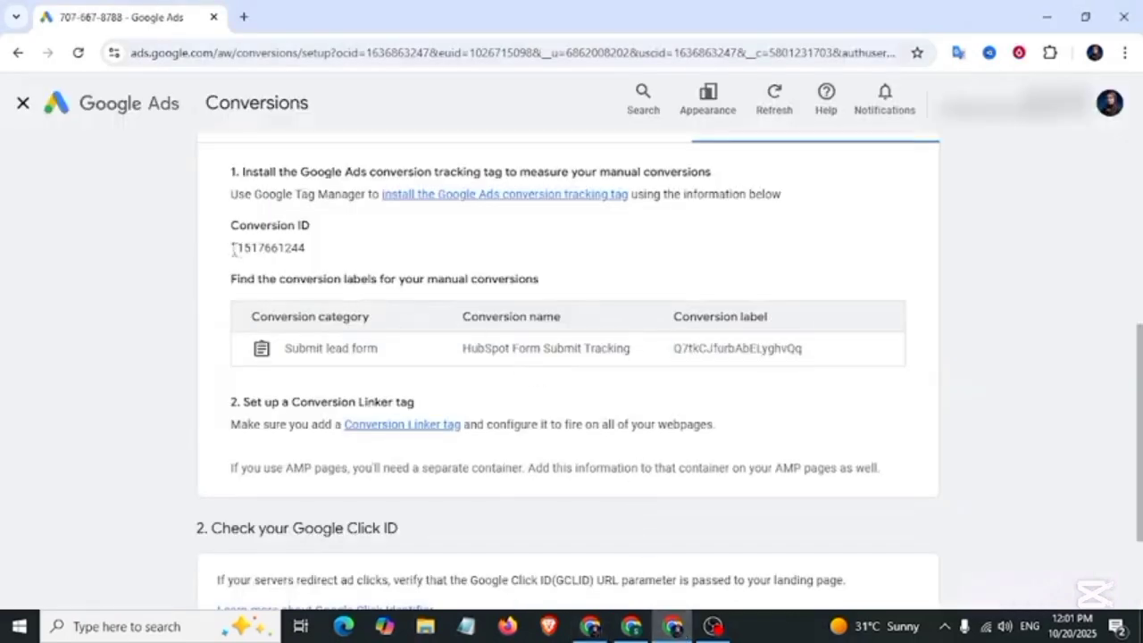
pyautogui.moveTo(233, 250); pyautogui.dragTo(308, 250)
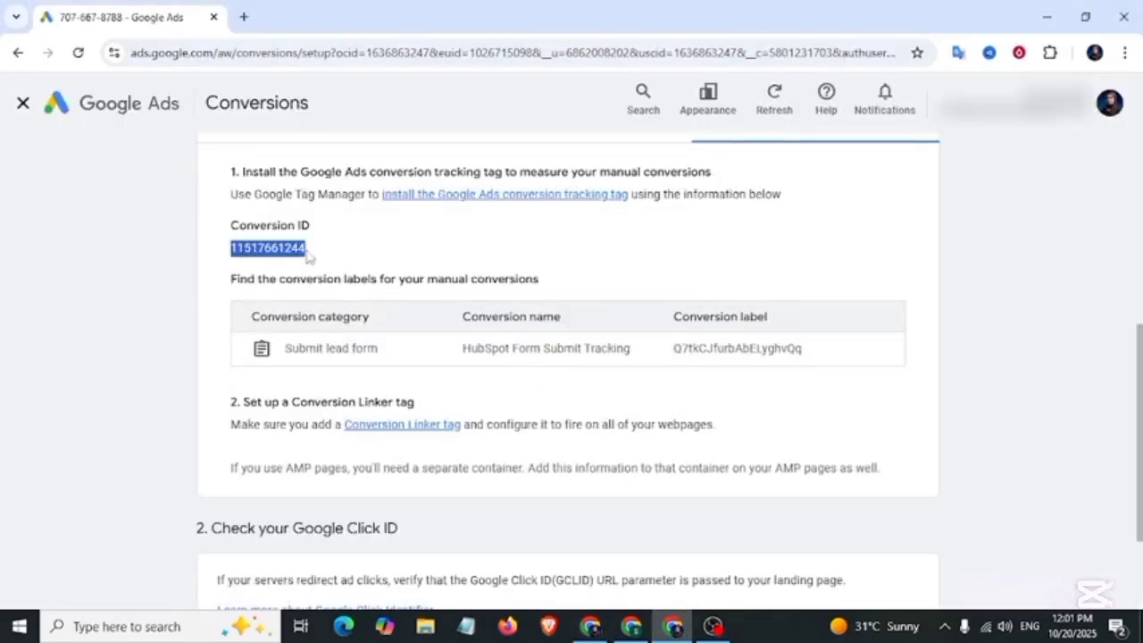
pyautogui.hotkey('ctrl', 'c')
pyautogui.click(589, 625)
pyautogui.click(380, 319)
pyautogui.hotkey('ctrl', 'v')
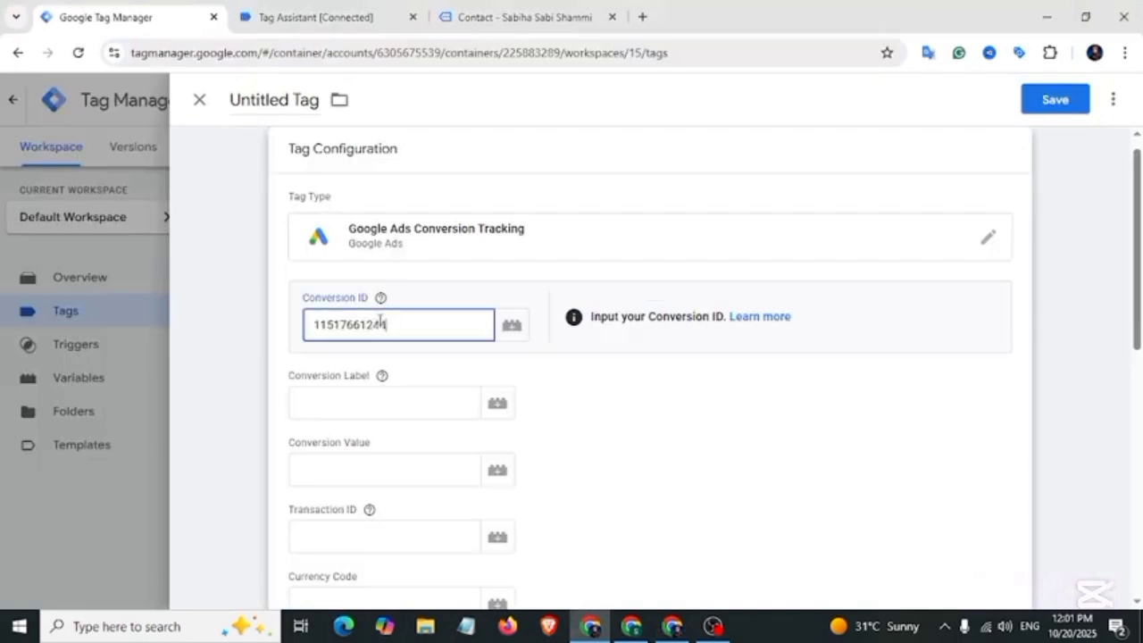
# Step: Copy Conversion Label Q7tkCJfurbAbELyghvQq from Google Ads into the tag's Conversion Label field
pyautogui.click(335, 398)
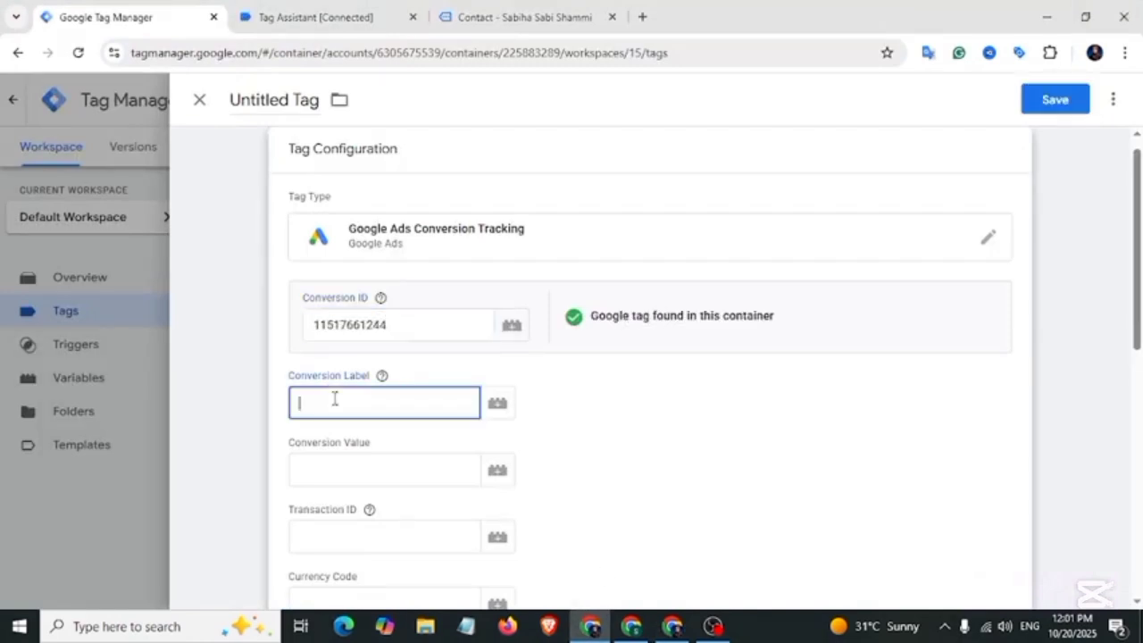
pyautogui.click(672, 625)
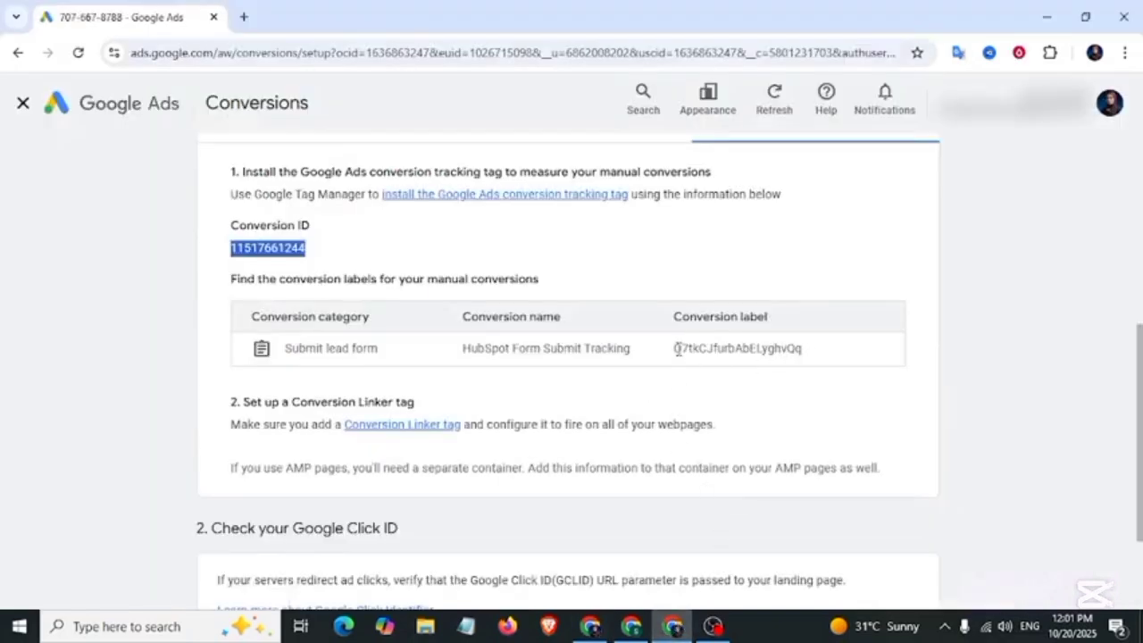
pyautogui.moveTo(675, 348); pyautogui.dragTo(806, 355)
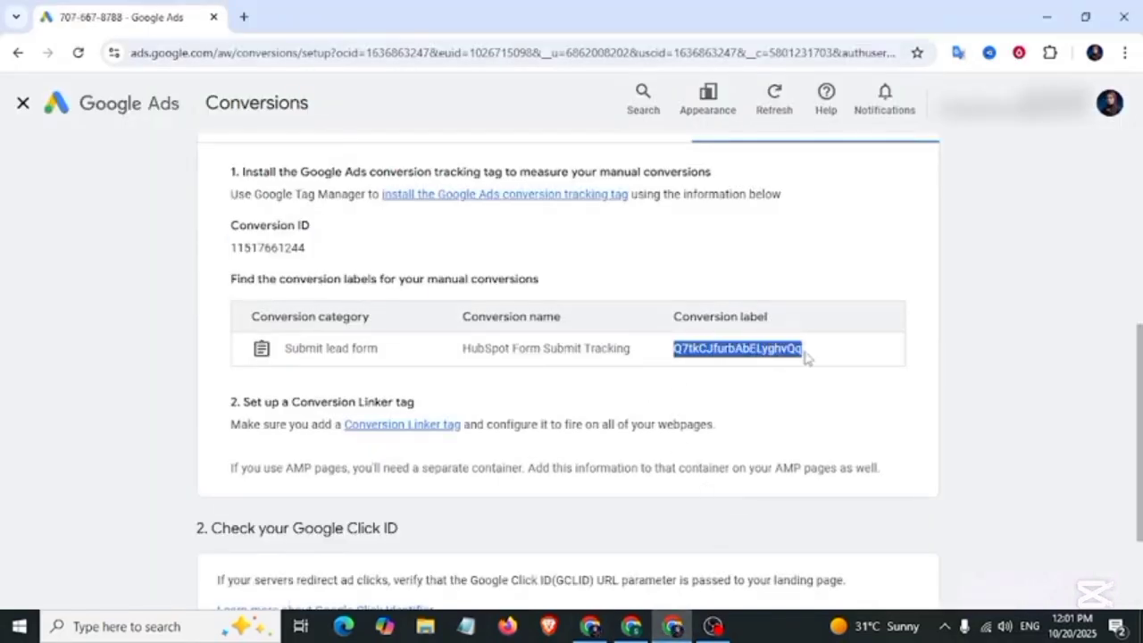
pyautogui.hotkey('alt', 'Tab')
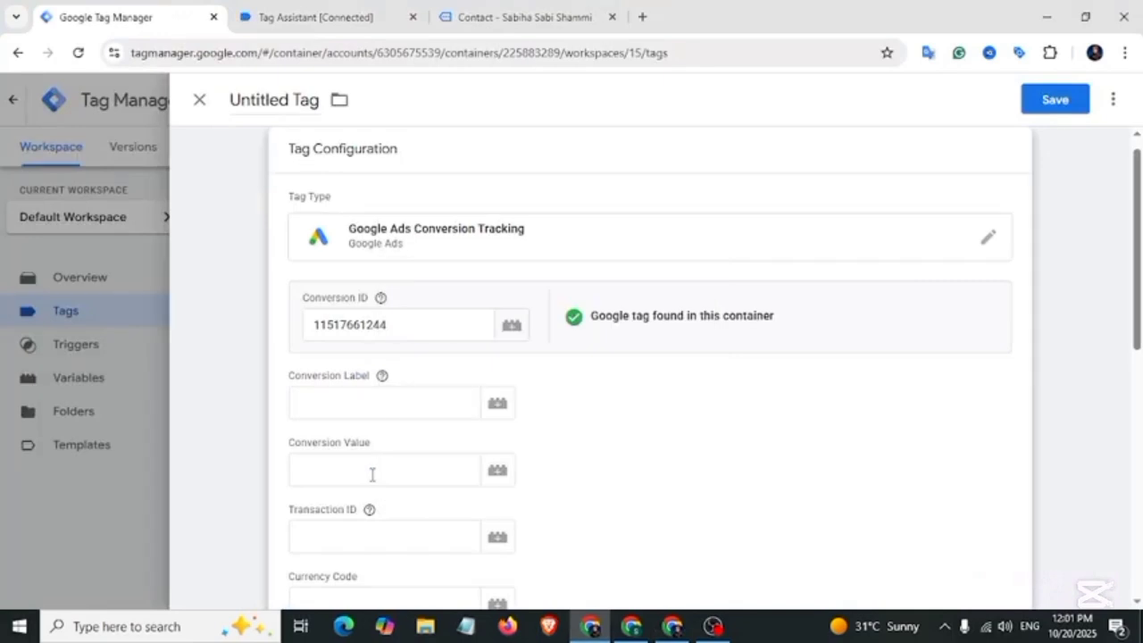
pyautogui.click(375, 409)
pyautogui.hotkey('ctrl', 'v')
pyautogui.scroll(-6, 581, 438)
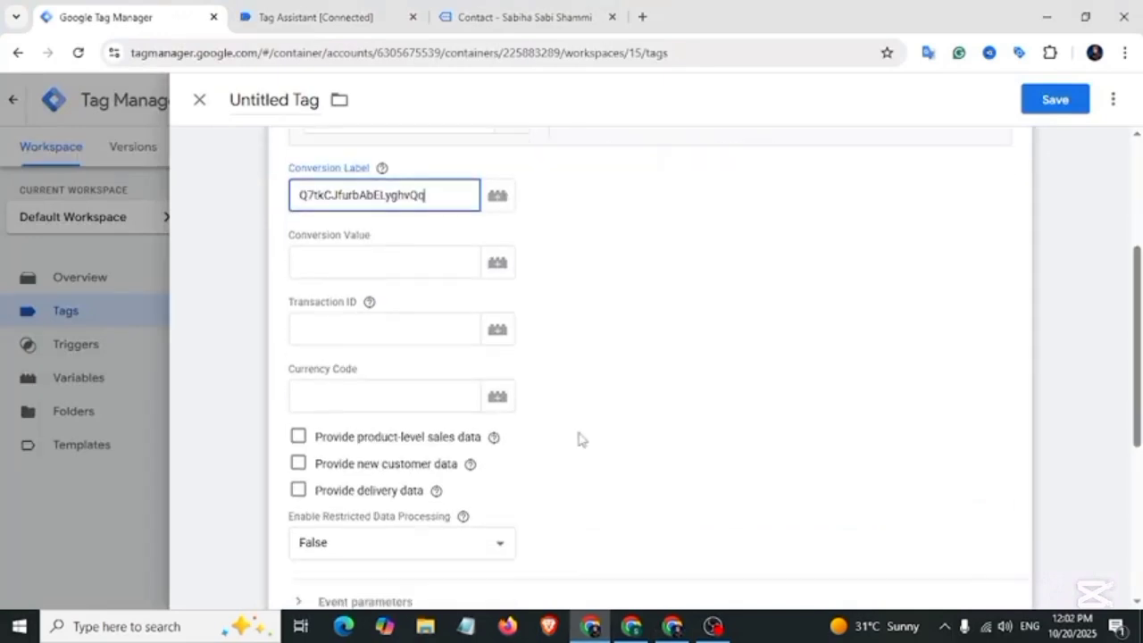
# Step: Add a new firing trigger for the conversion tag and set its type to Custom Event
pyautogui.click(566, 479)
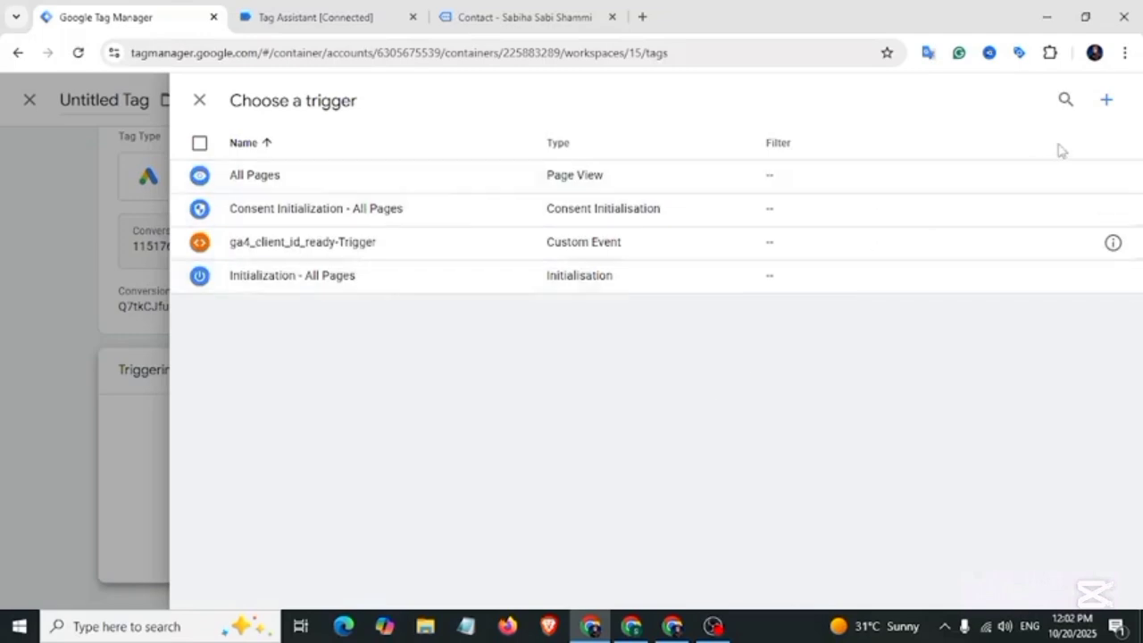
pyautogui.click(1103, 105)
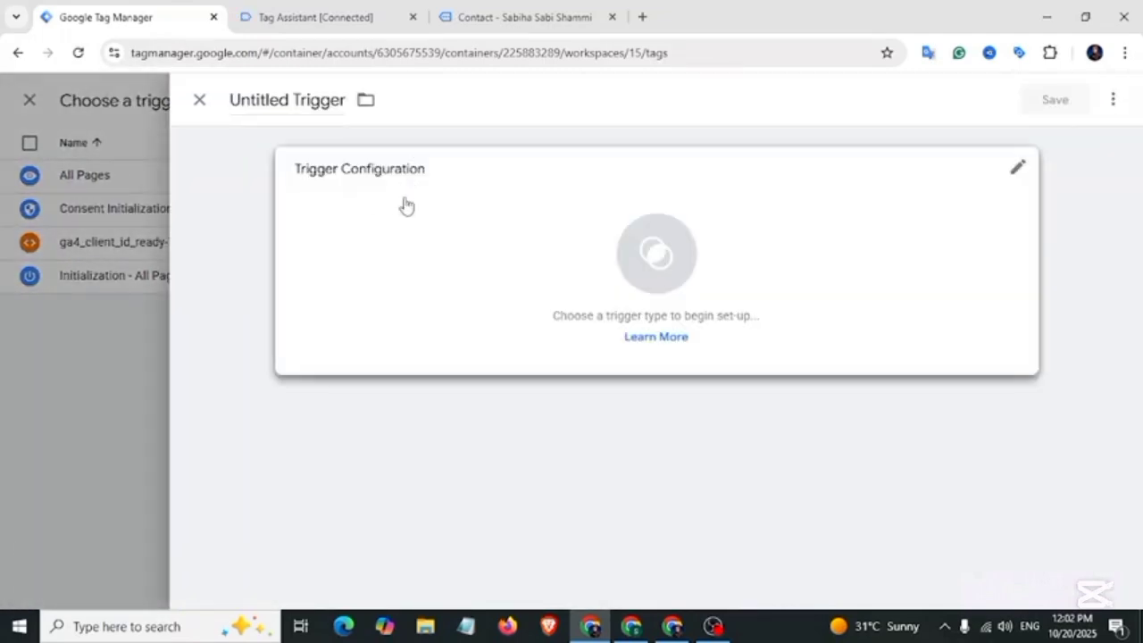
pyautogui.click(404, 204)
pyautogui.scroll(-5, 806, 284)
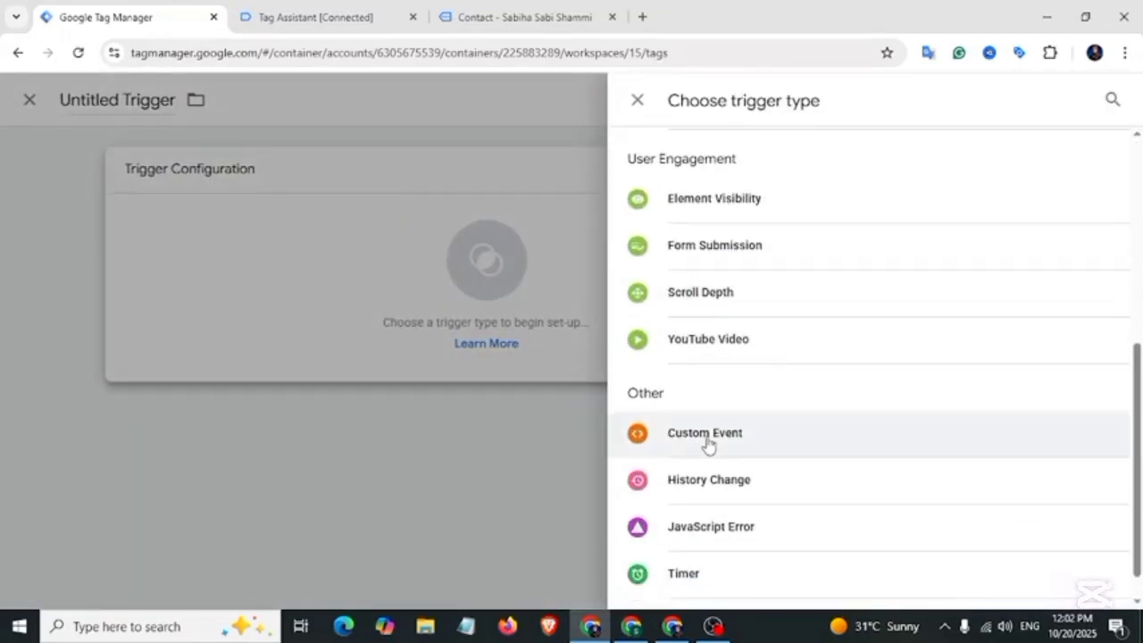
pyautogui.click(706, 438)
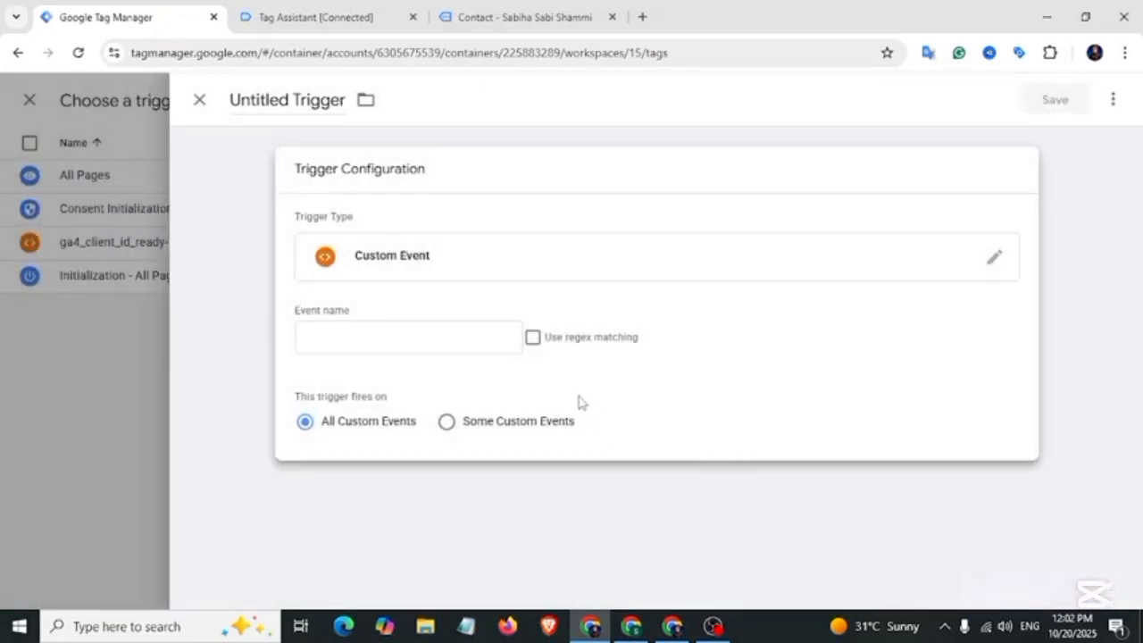
# Step: In Tag Assistant, expand the form_submission API call and select the event name form_submission
pyautogui.click(320, 18)
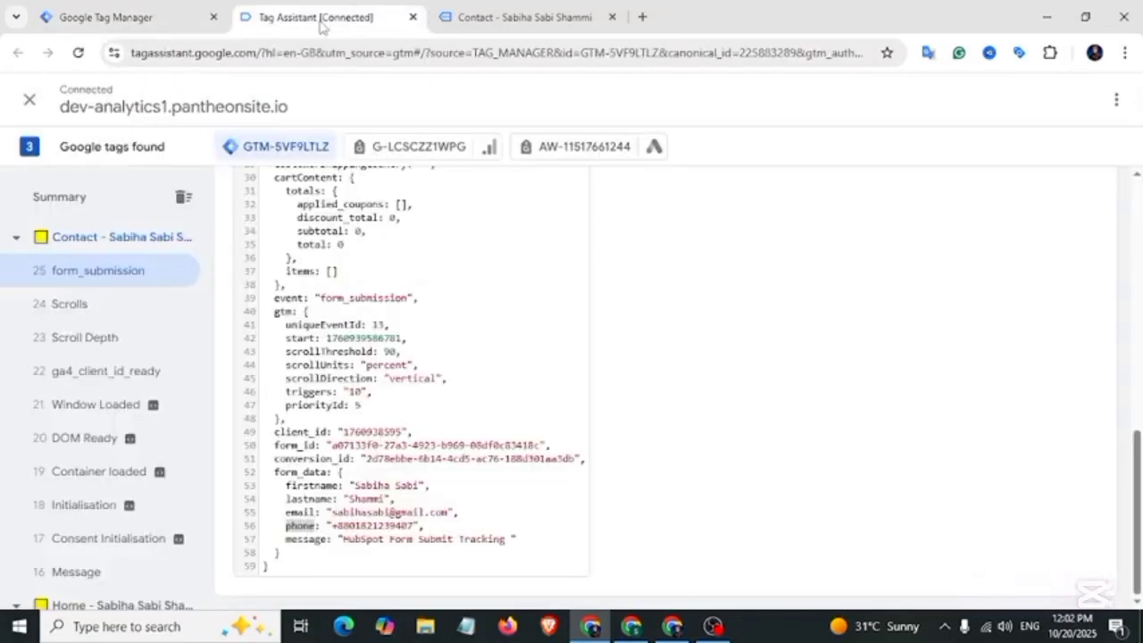
pyautogui.scroll(8, 388, 423)
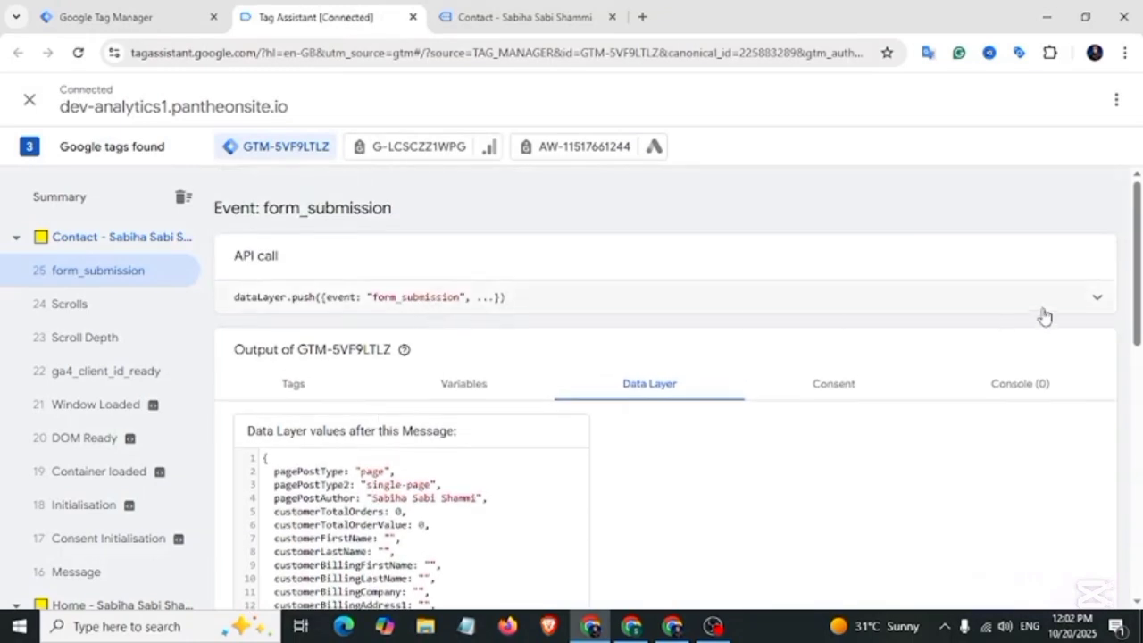
pyautogui.click(1040, 307)
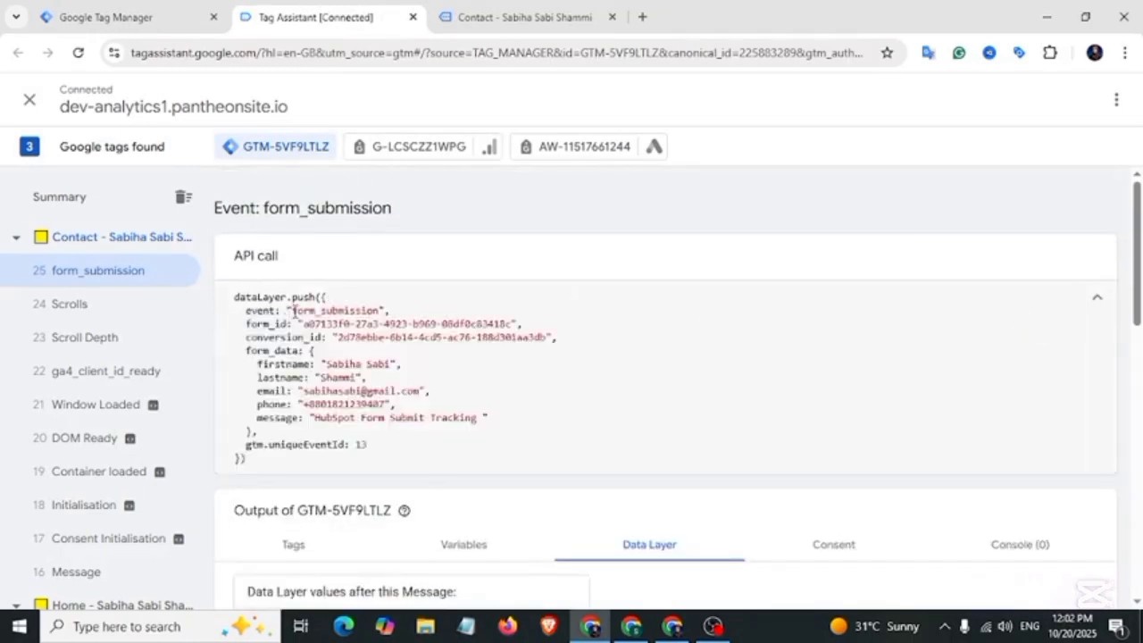
pyautogui.moveTo(294, 310); pyautogui.dragTo(372, 306)
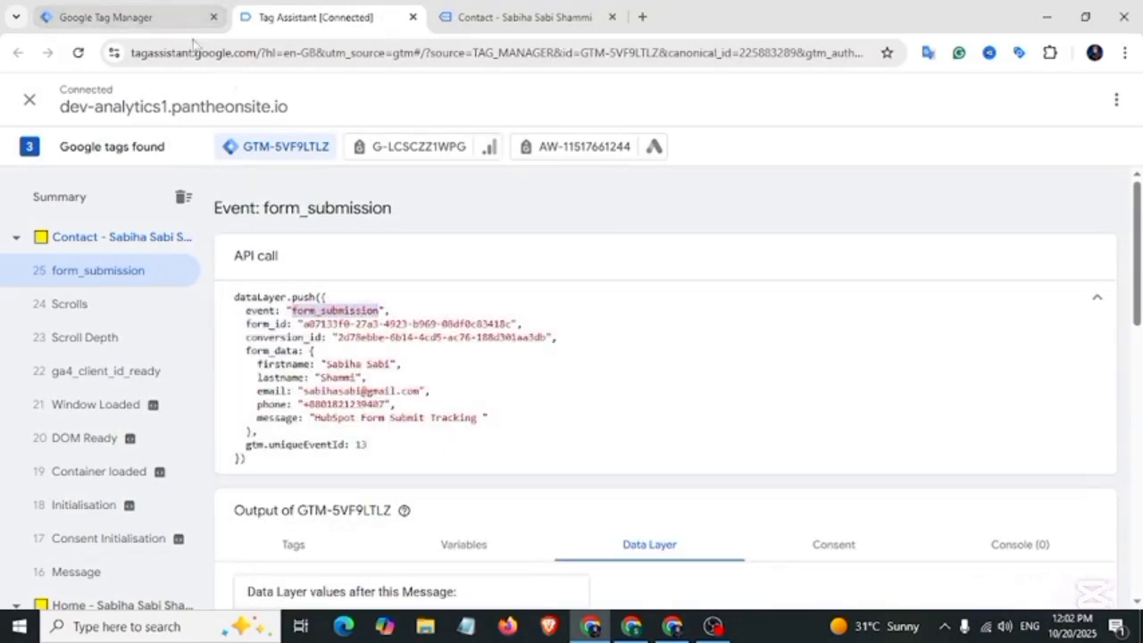
# Step: Set the trigger's event name to form_submission, name it 'HubSpot-Submit-Trigger' and save it
pyautogui.click(172, 20)
pyautogui.click(380, 344)
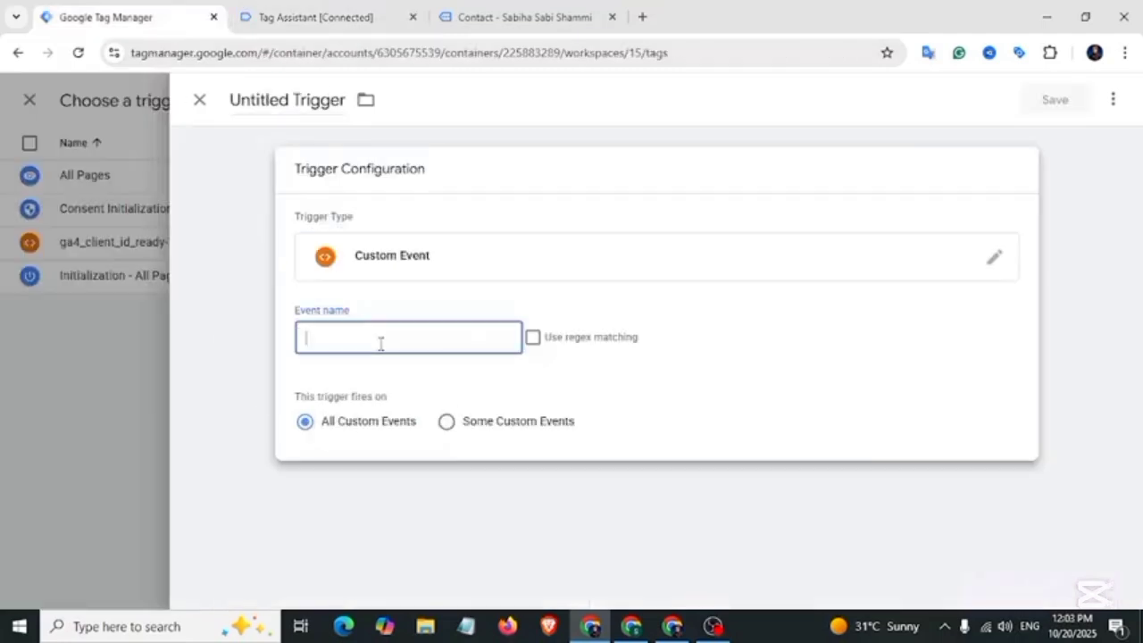
pyautogui.hotkey('ctrl', 'v')
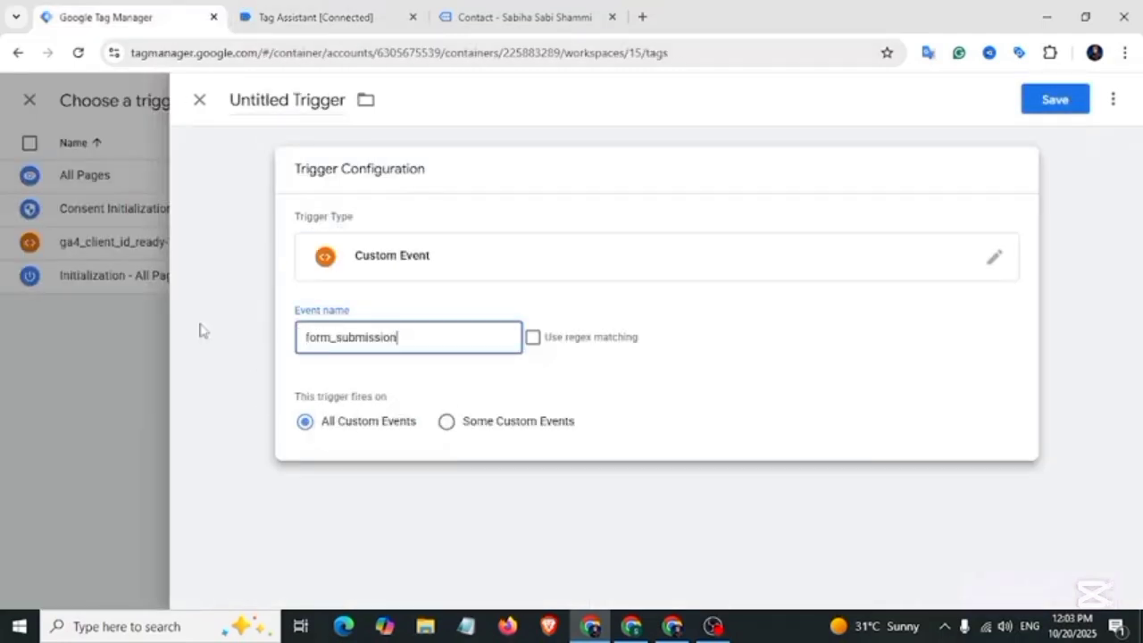
pyautogui.click(303, 100)
pyautogui.write('HubSpot-S')
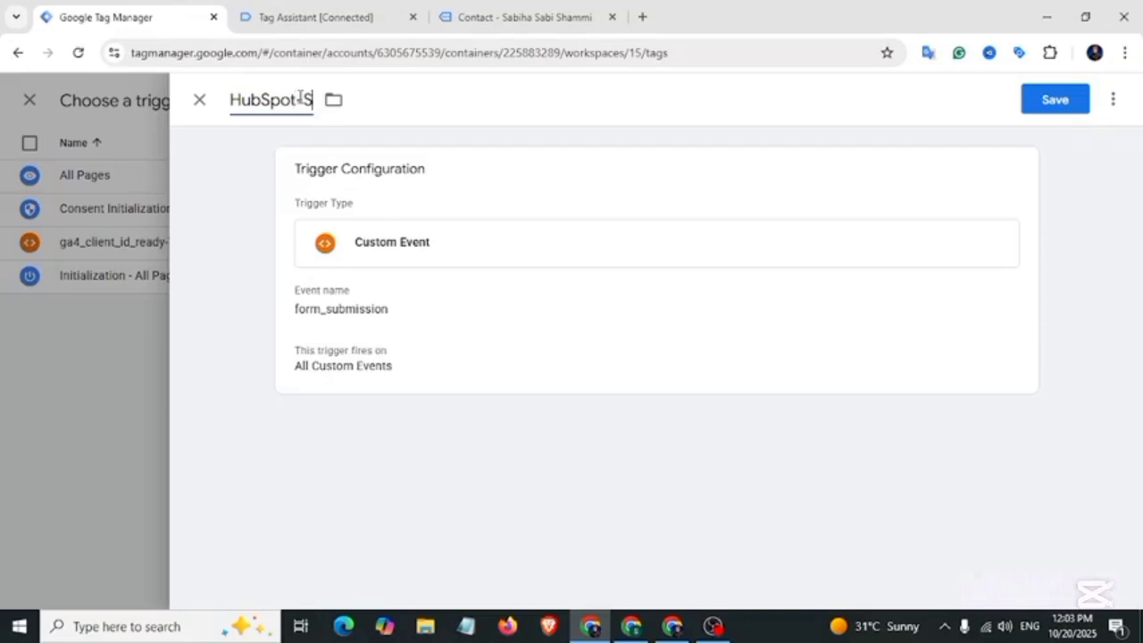
pyautogui.write('ubmit-Trigger')
pyautogui.click(1057, 106)
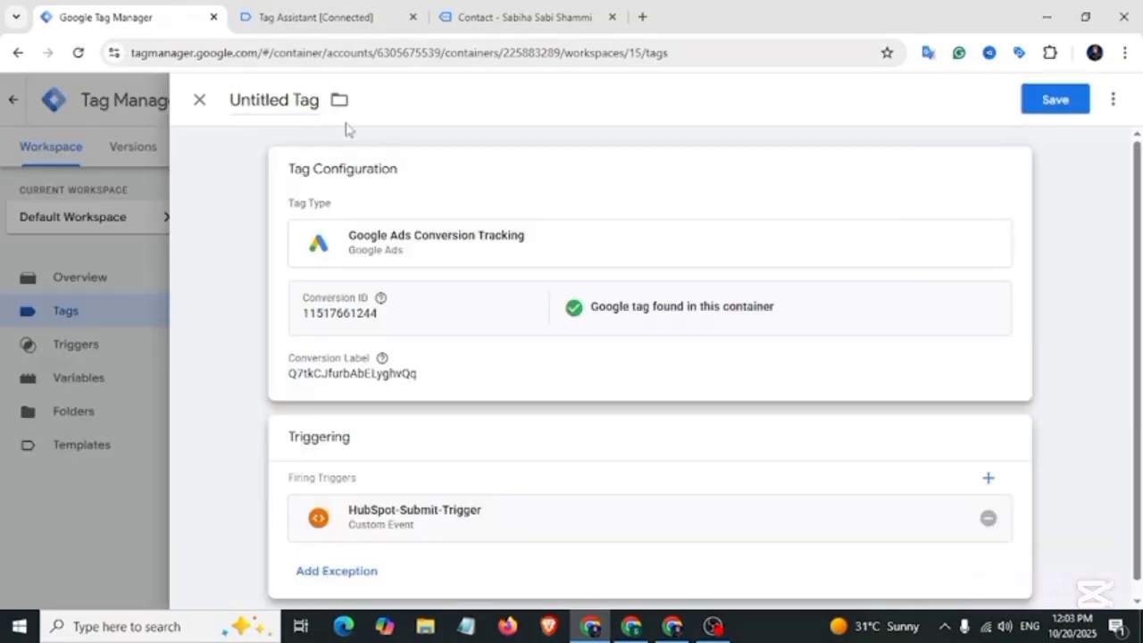
# Step: Name the tag 'Google Ads HubSpot Submit Tag' and save it
pyautogui.click(279, 106)
pyautogui.write('Google Ads')
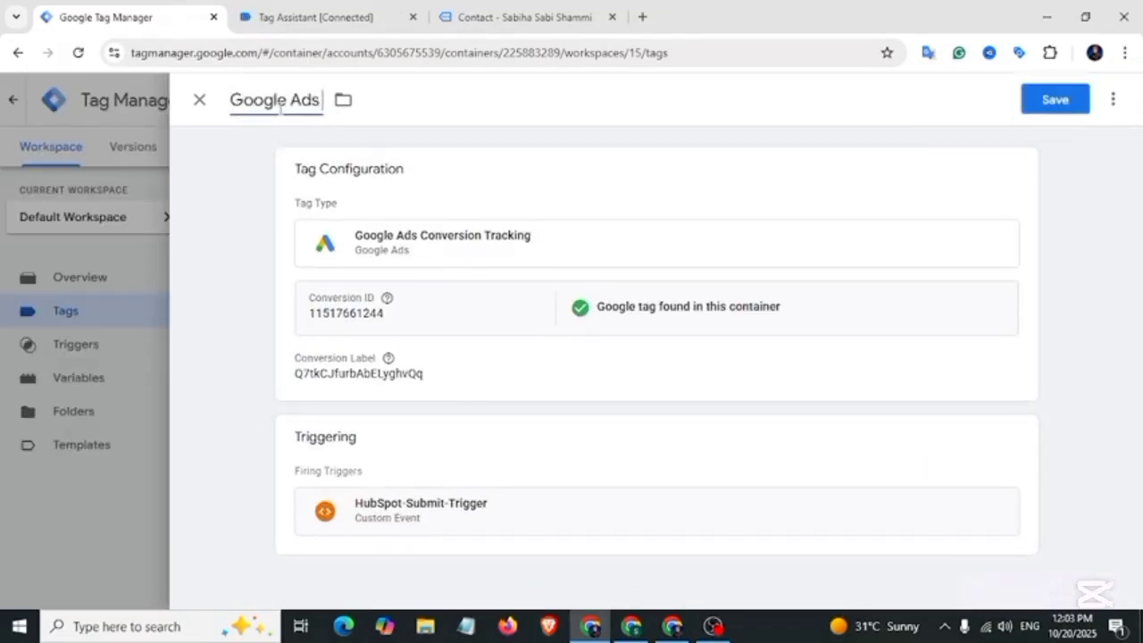
pyautogui.write(' HubSpot Submit Tag')
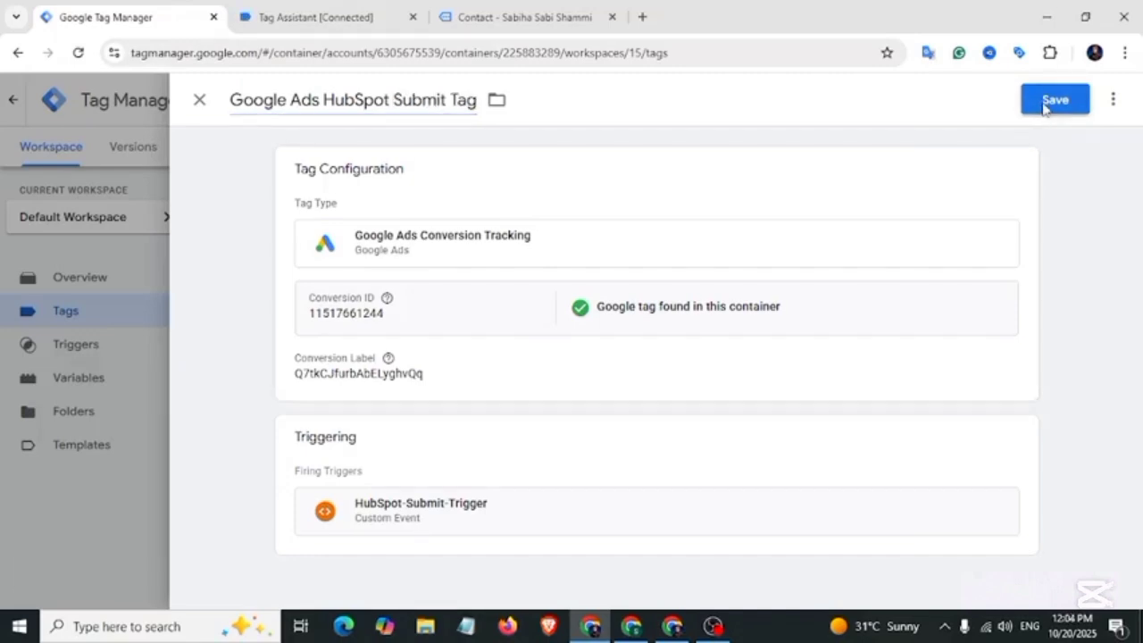
pyautogui.click(1053, 101)
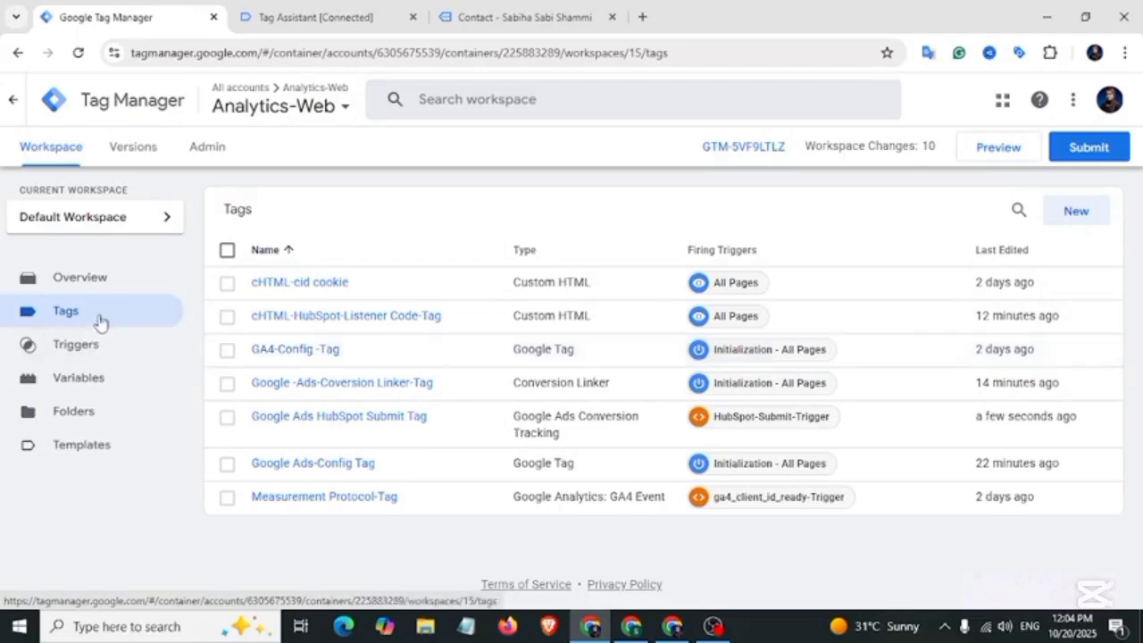
# Step: Create another new tag of type Google Ads User-provided Data Event
pyautogui.click(1076, 215)
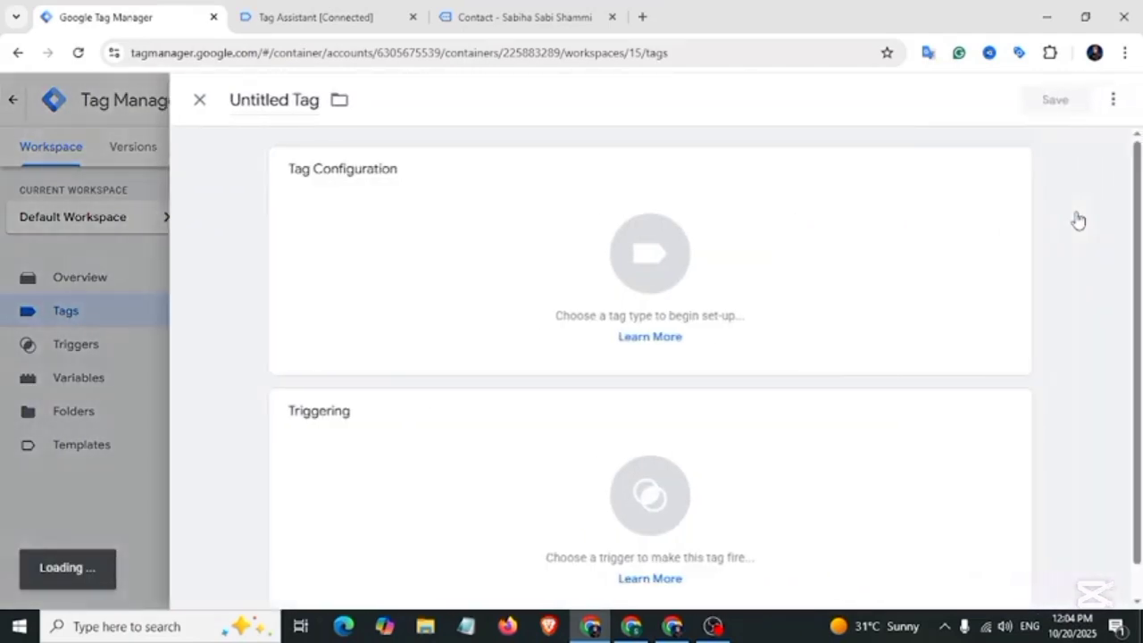
pyautogui.click(498, 214)
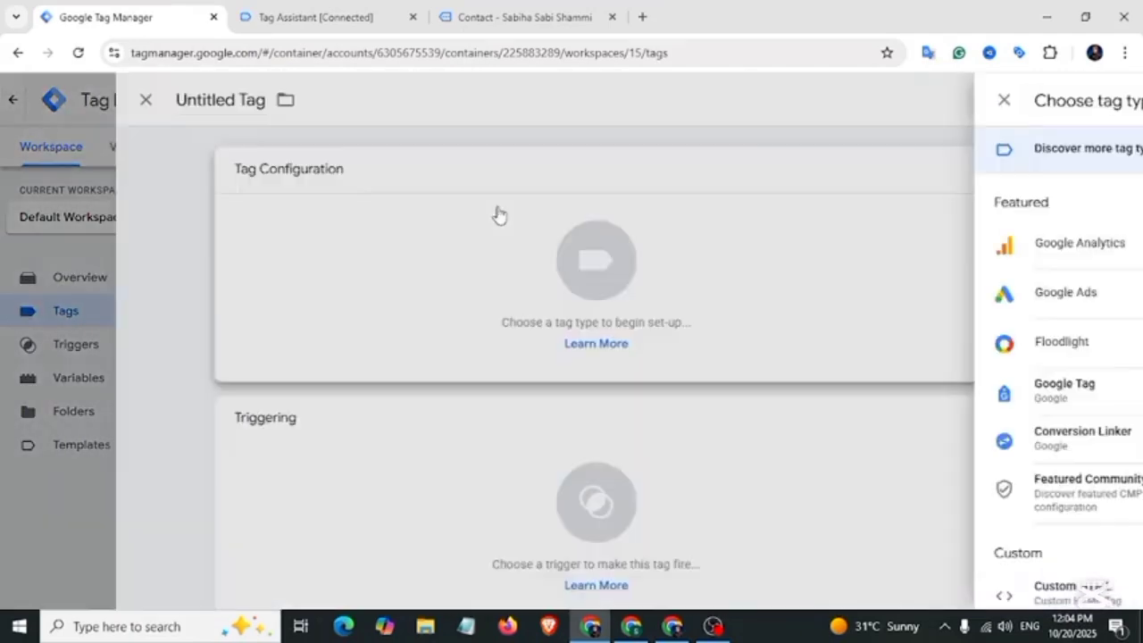
pyautogui.click(706, 308)
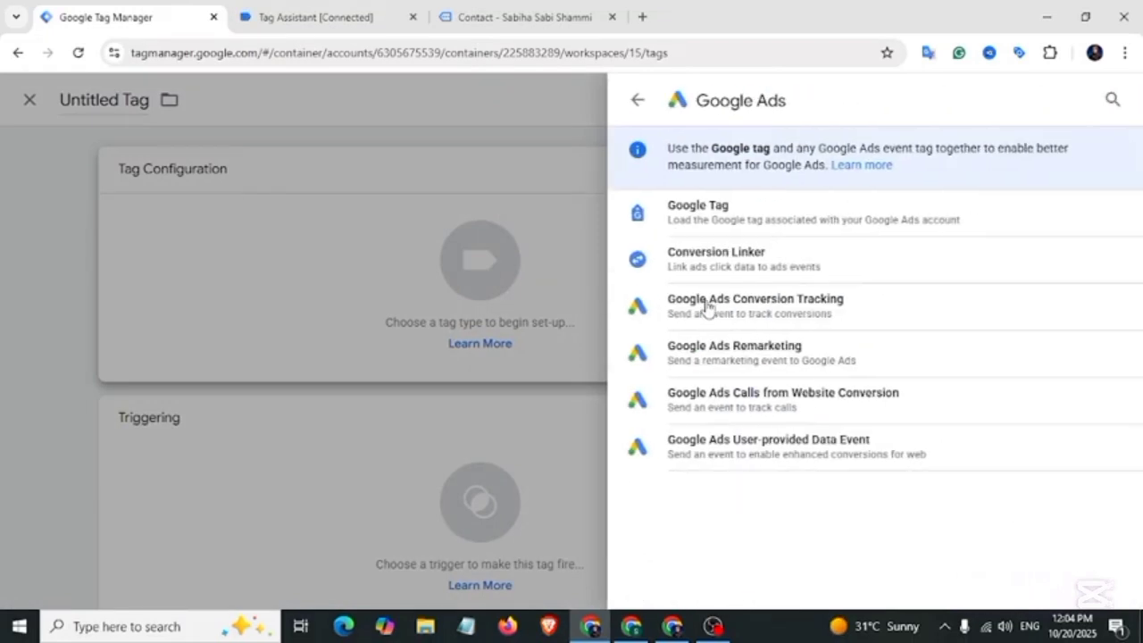
pyautogui.click(829, 457)
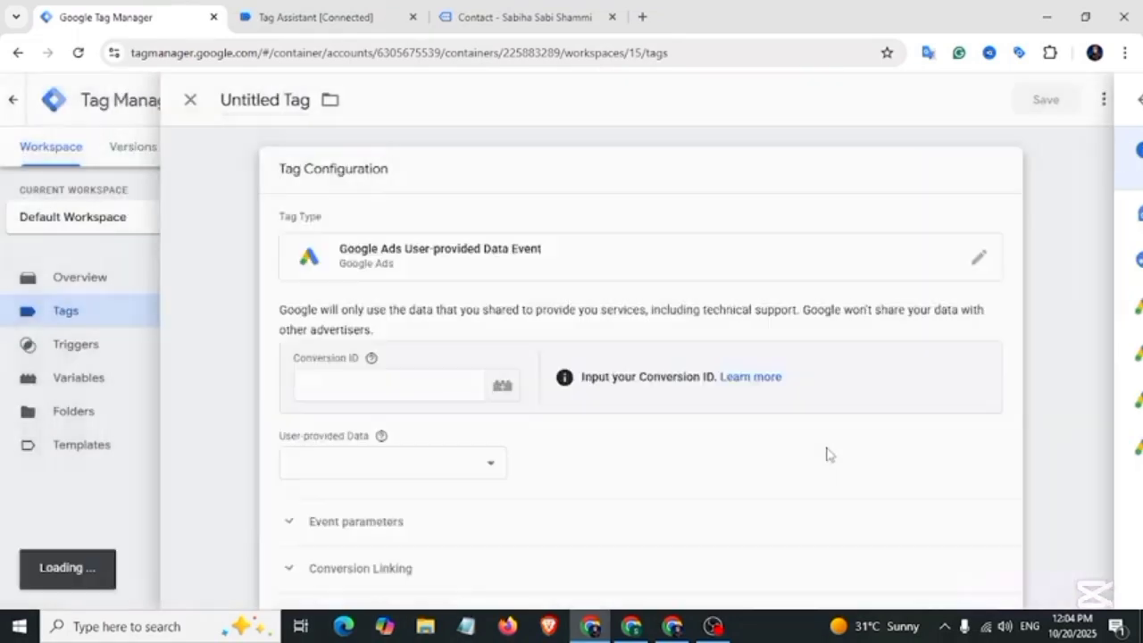
pyautogui.click(674, 627)
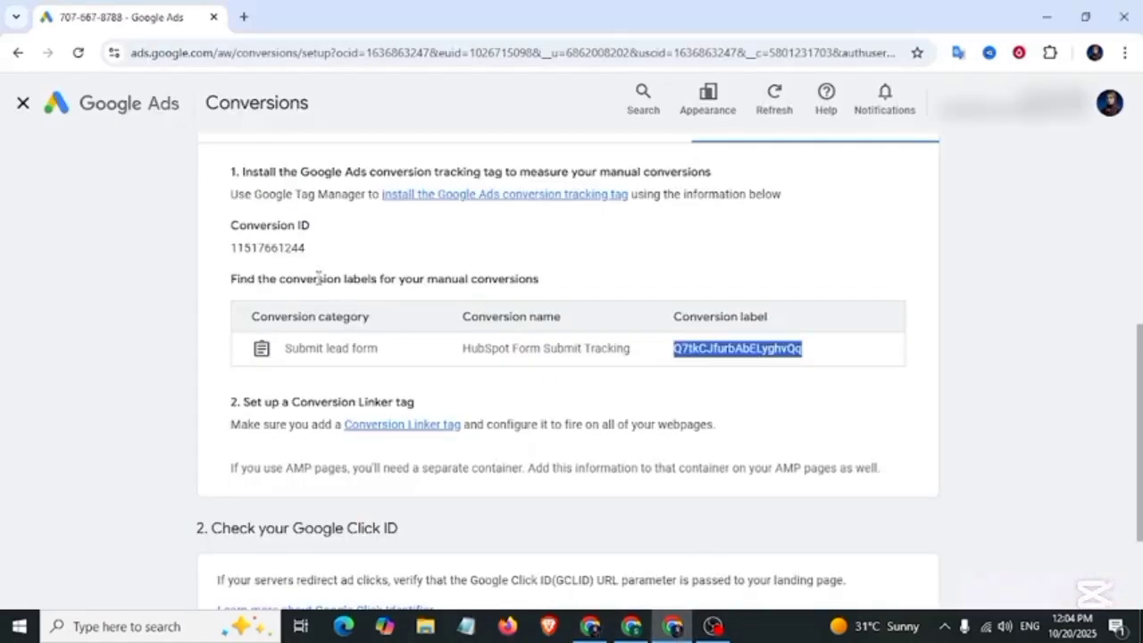
pyautogui.moveTo(236, 248); pyautogui.dragTo(307, 248)
pyautogui.hotkey('ctrl', 'c')
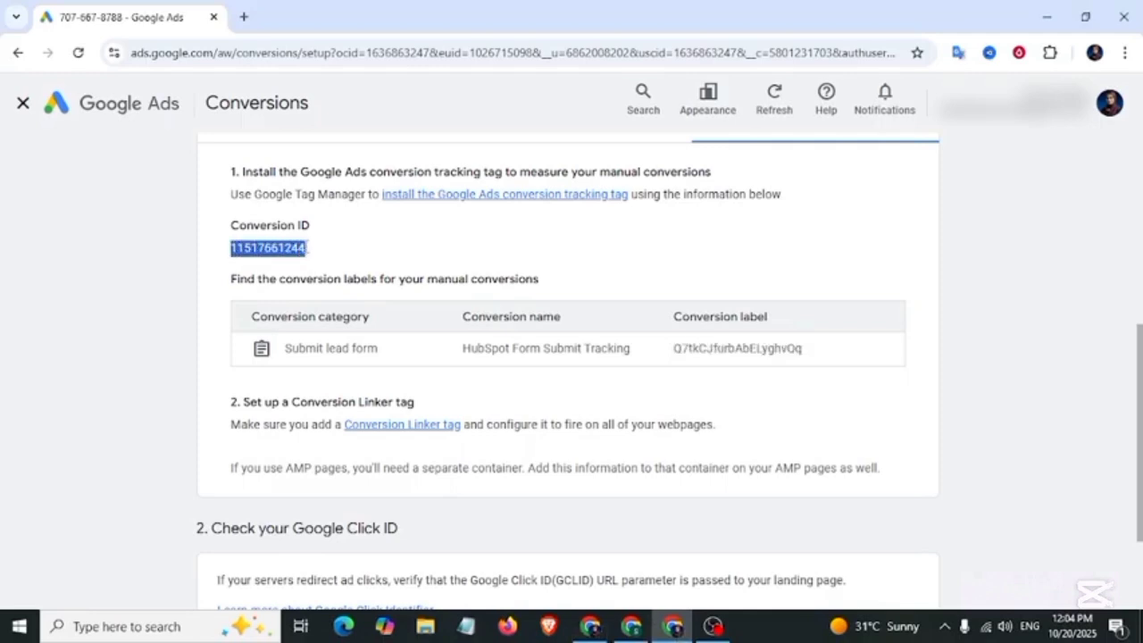
pyautogui.hotkey('alt', 'Tab')
pyautogui.click(395, 365)
# Step: Paste the Conversion ID and set User-provided Data to {{Google Ads-User Provided Data}}
pyautogui.hotkey('ctrl', 'v')
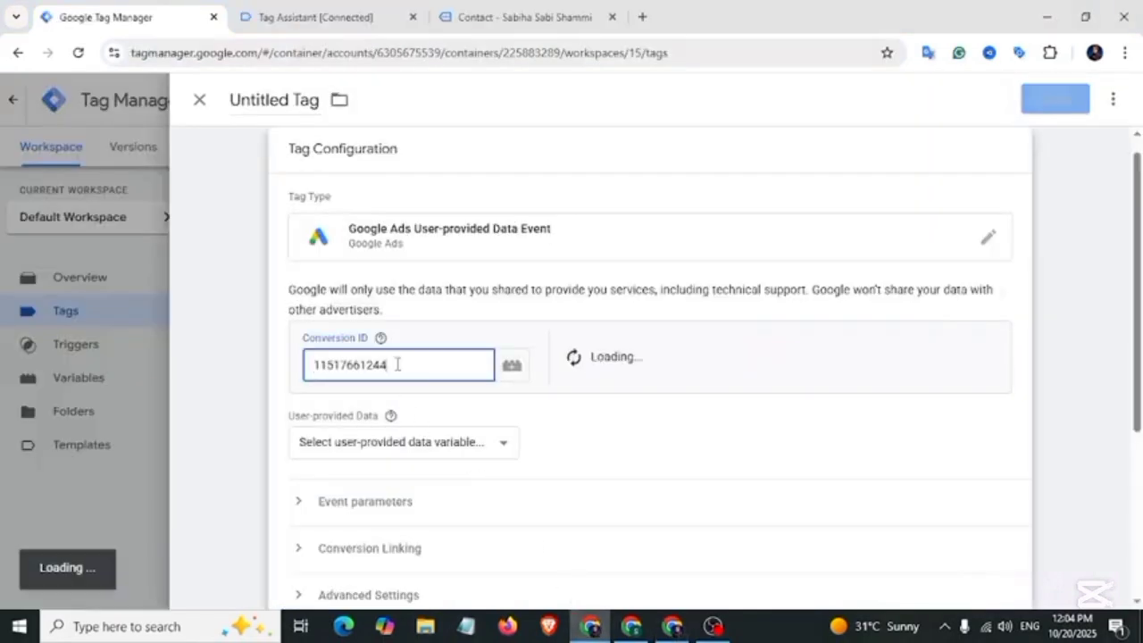
pyautogui.moveTo(288, 416); pyautogui.dragTo(378, 425)
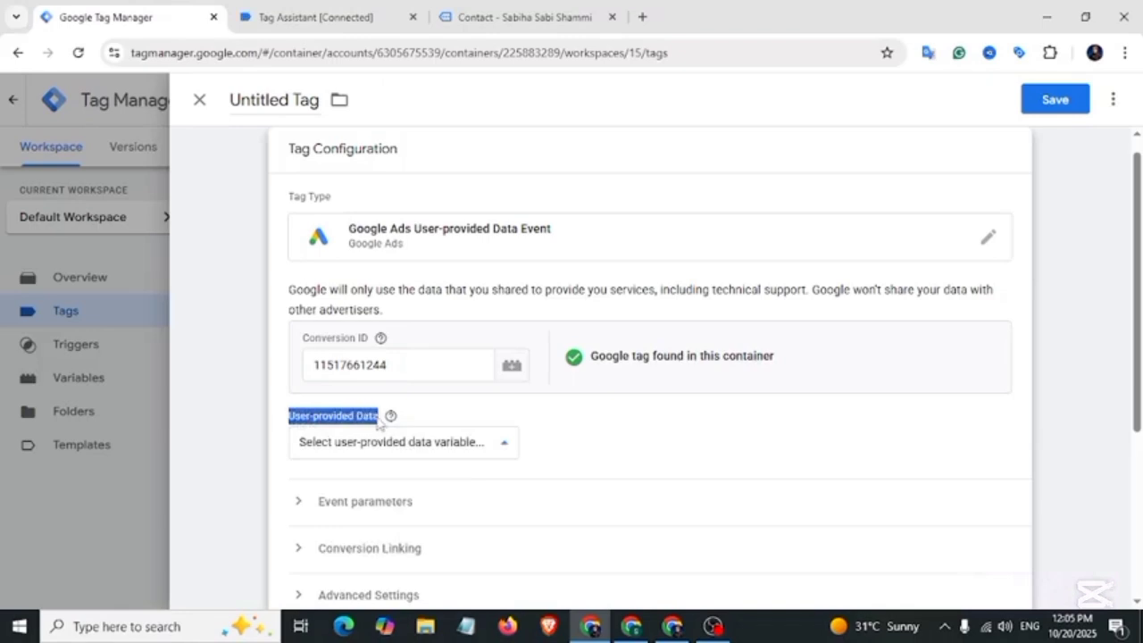
pyautogui.click(505, 443)
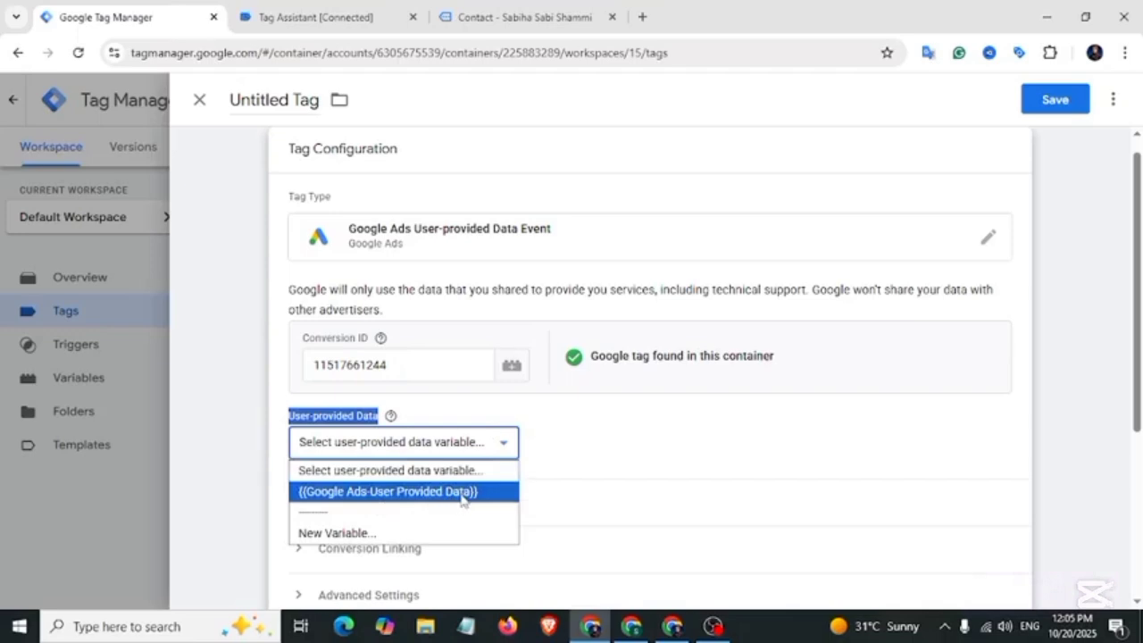
pyautogui.click(446, 491)
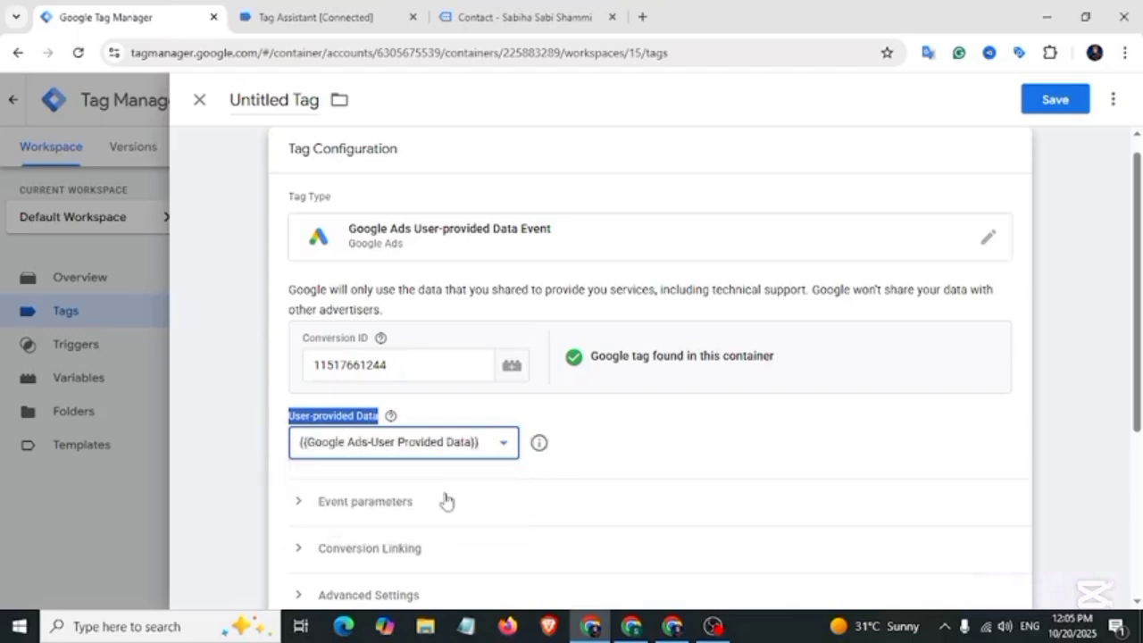
pyautogui.scroll(-3, 484, 438)
# Step: Add HubSpot-Submit-Trigger as the firing trigger and name the tag 'Google Ads User Data-Tag'
pyautogui.click(485, 440)
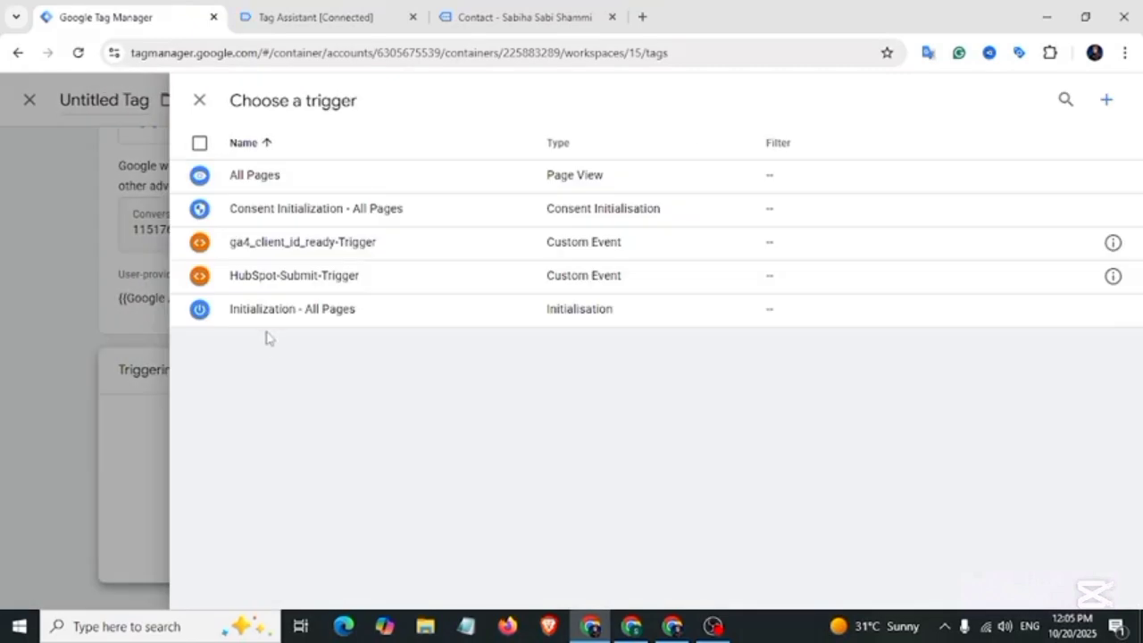
pyautogui.click(323, 285)
pyautogui.click(277, 100)
pyautogui.write('Google Ads User Data-Tag')
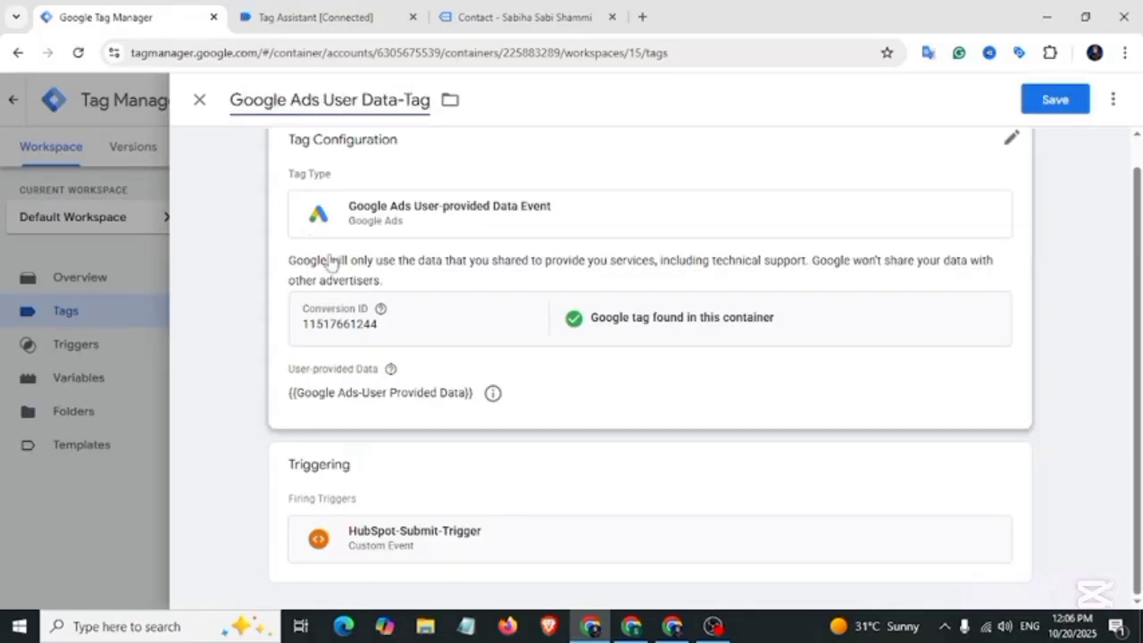
# Step: Save the tag and publish the container as 'Google Ads Enhanced Conversion Tracking with HubSpot Form Submit'
pyautogui.click(1055, 100)
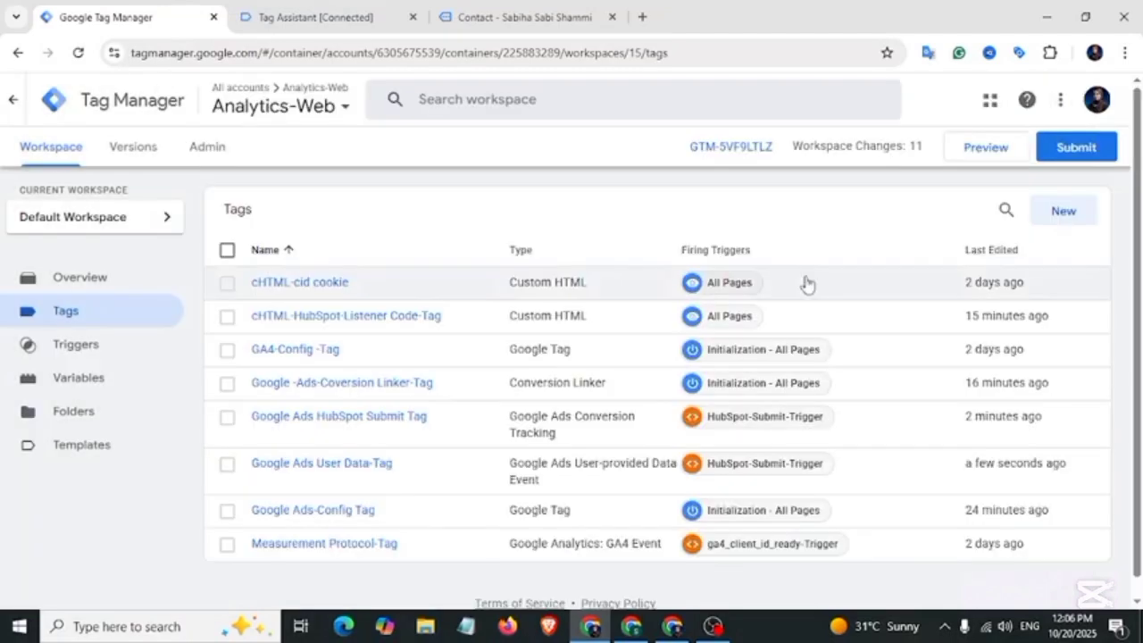
pyautogui.click(1074, 149)
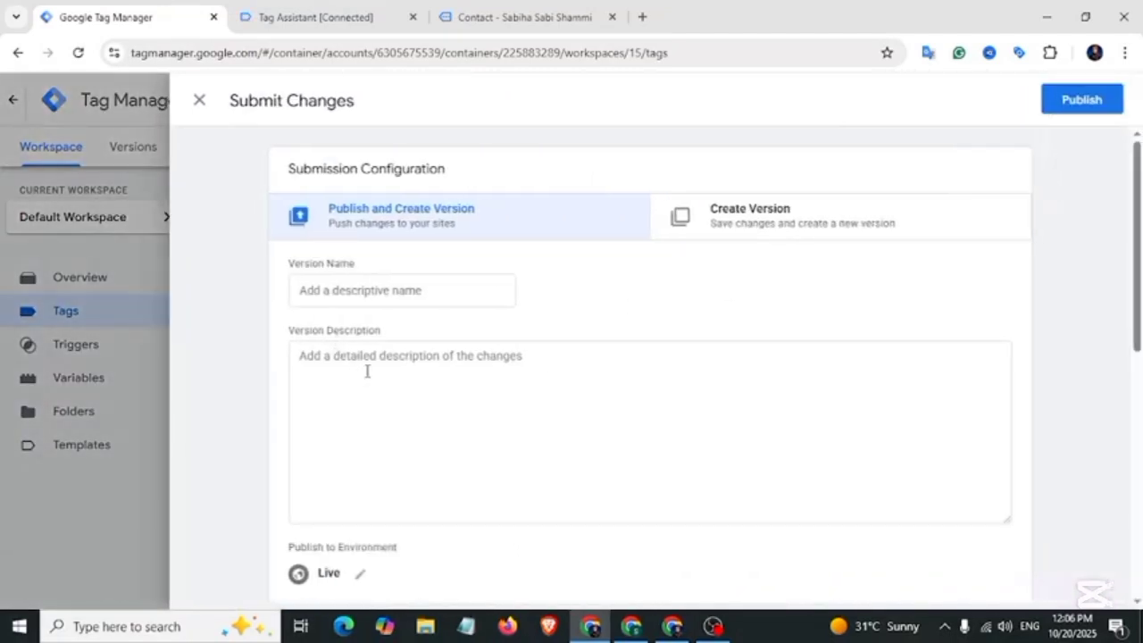
pyautogui.click(397, 299)
pyautogui.write('Google Ads Enhanced Convers')
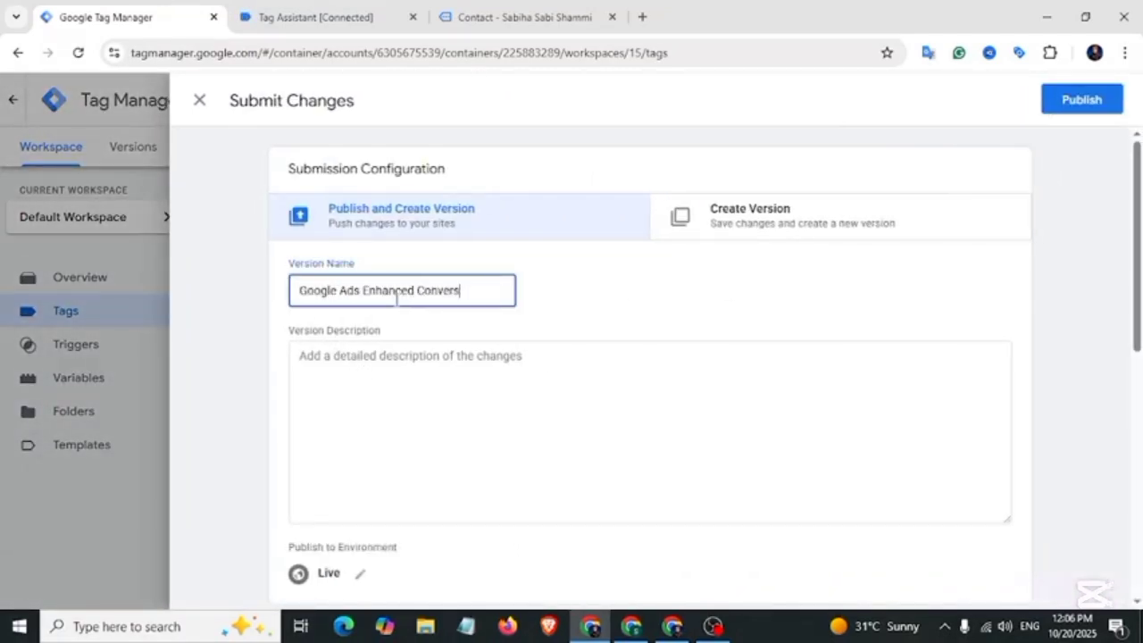
pyautogui.write('ion Tracking with HubSpot Form Submit')
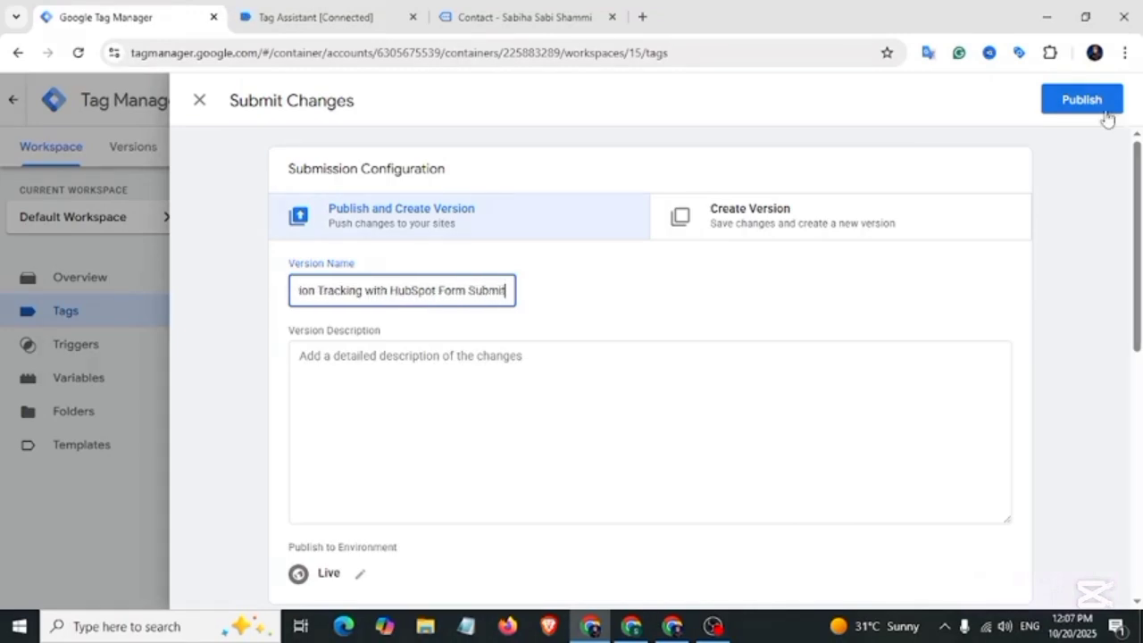
pyautogui.click(1082, 101)
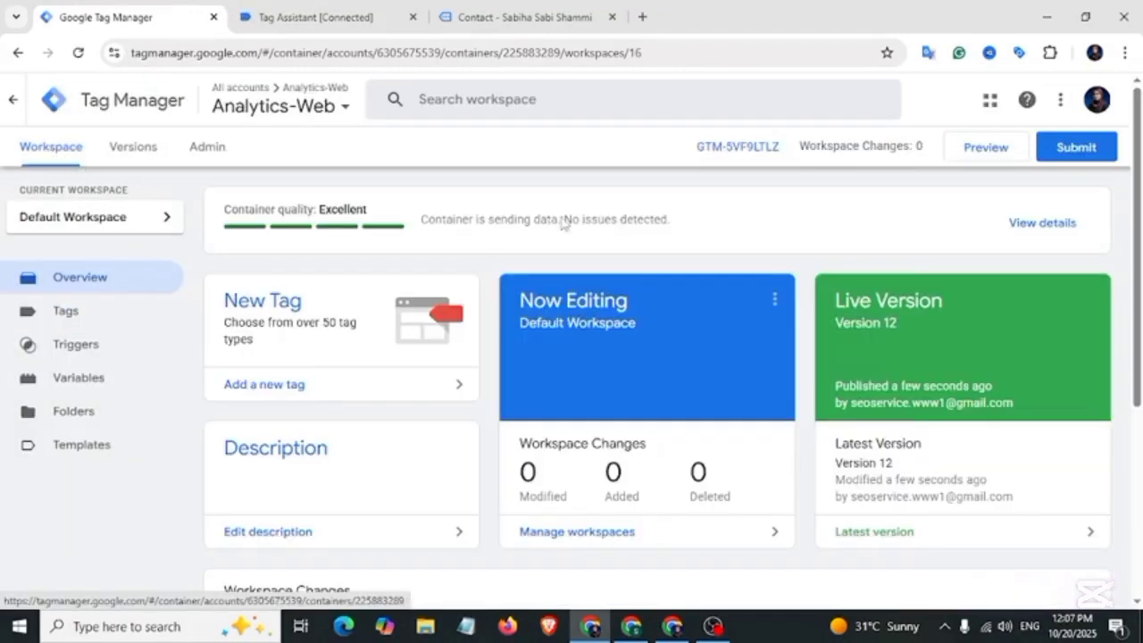
# Step: Start Preview mode, submit the HubSpot form on the Contact page, then return to Tag Assistant
pyautogui.click(986, 147)
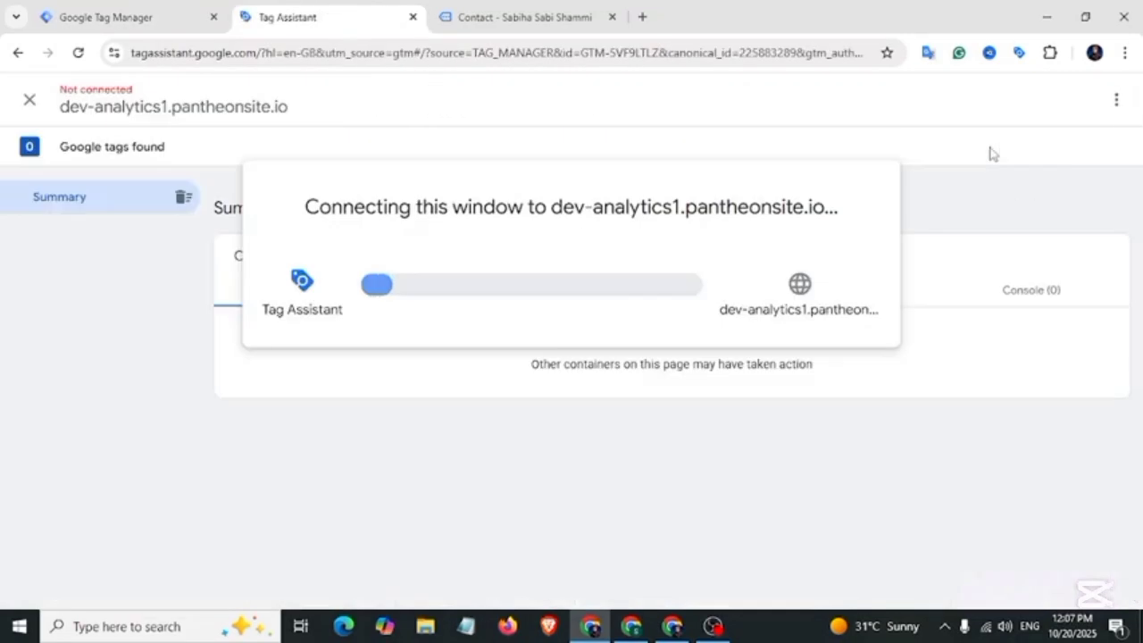
pyautogui.click(478, 18)
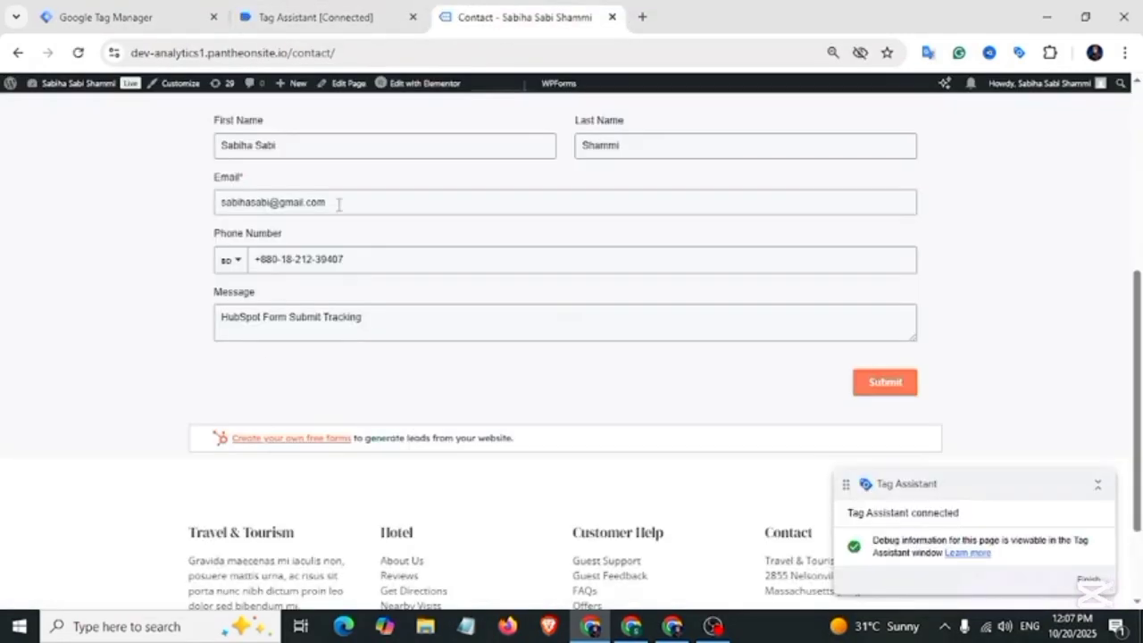
pyautogui.scroll(1, 379, 235)
pyautogui.scroll(-2, 572, 388)
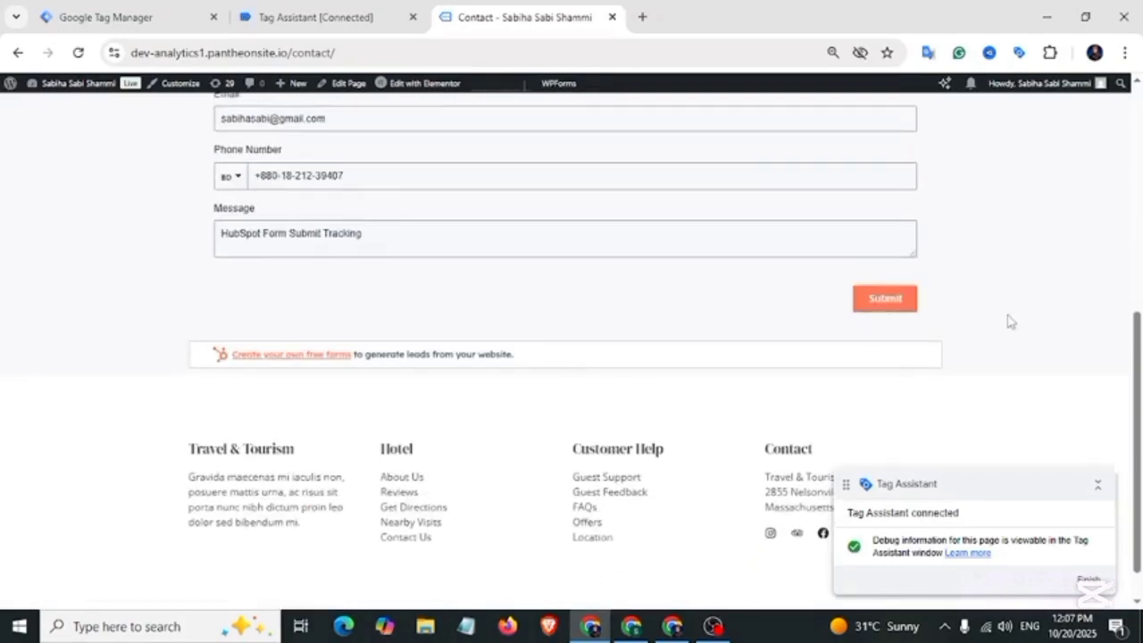
pyautogui.click(886, 304)
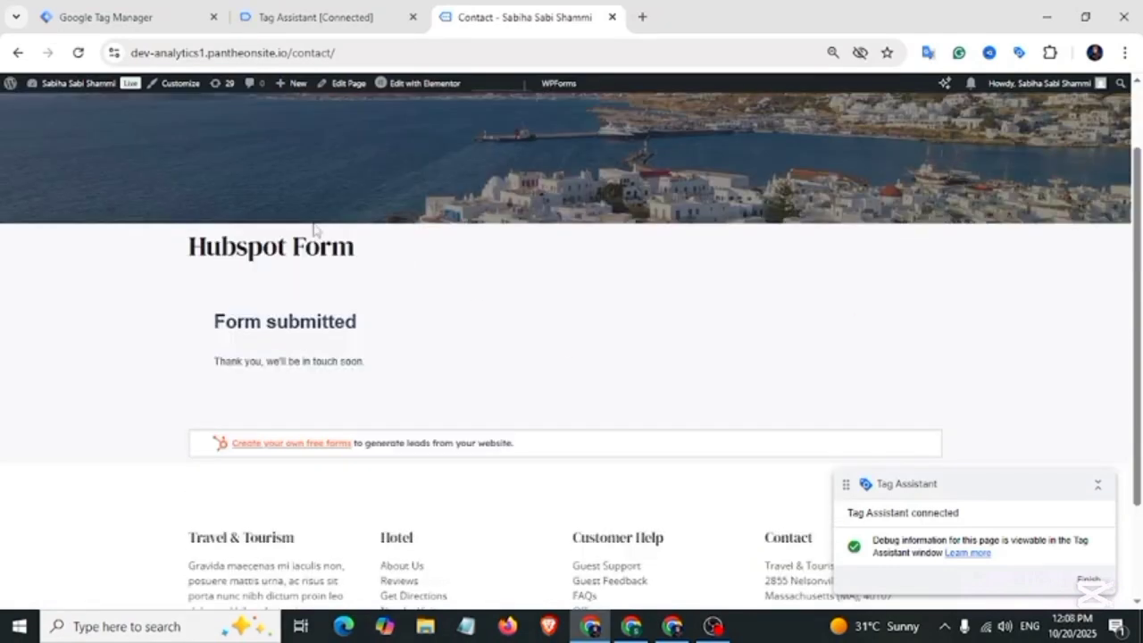
pyautogui.click(325, 17)
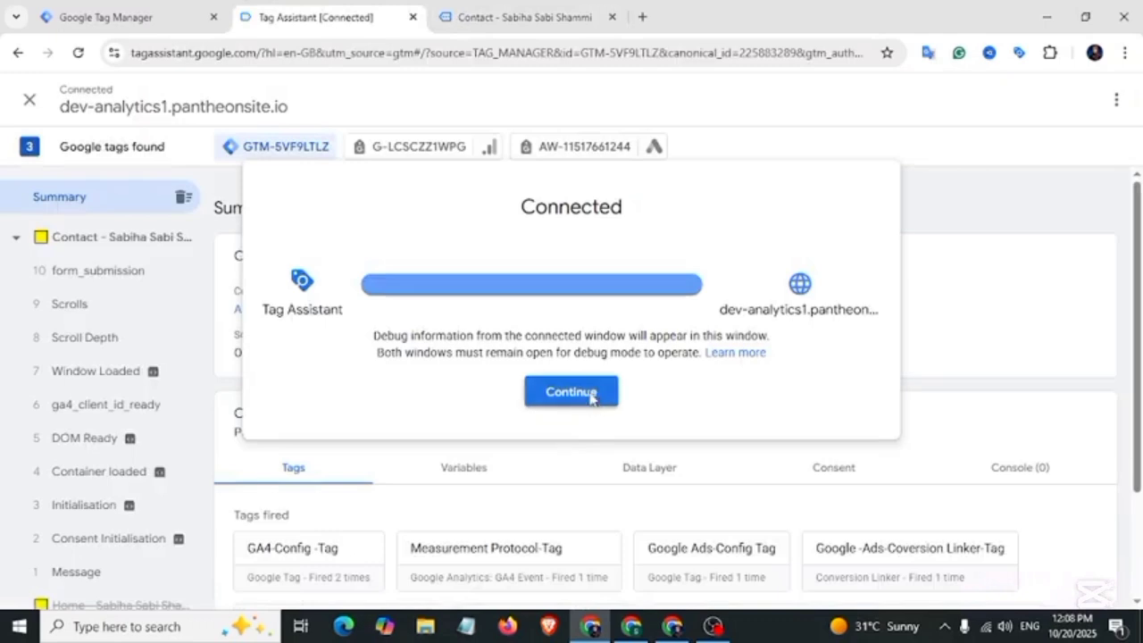
# Step: Check both Google Ads tags under Tags fired in Tag Assistant, then return to Google Ads
pyautogui.click(592, 394)
pyautogui.scroll(-2, 592, 395)
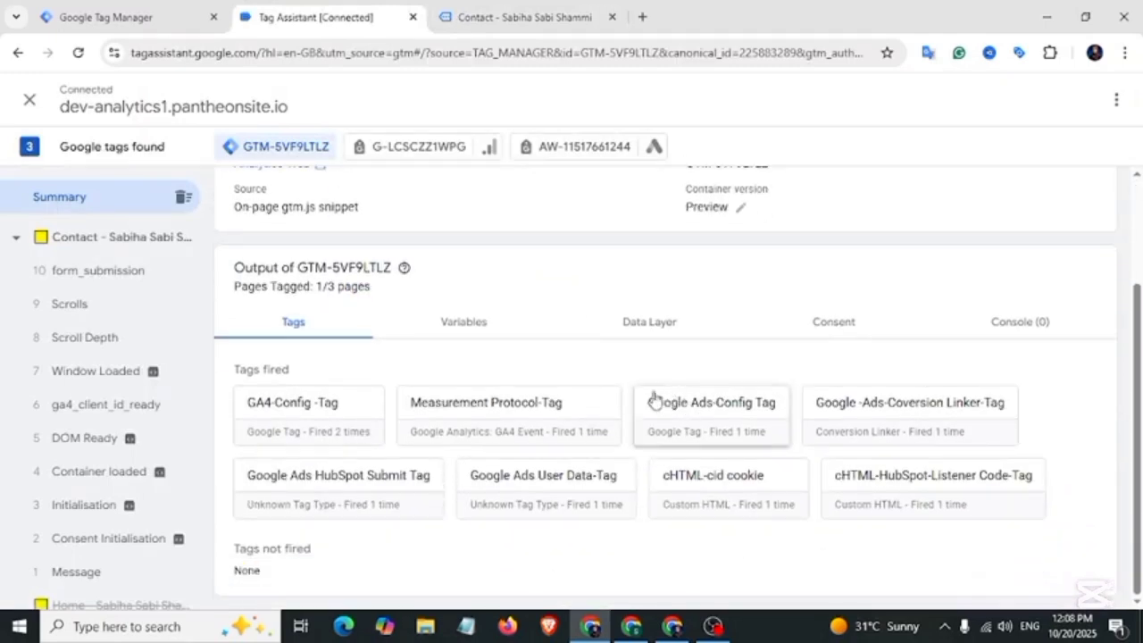
pyautogui.moveTo(648, 401); pyautogui.dragTo(1020, 474)
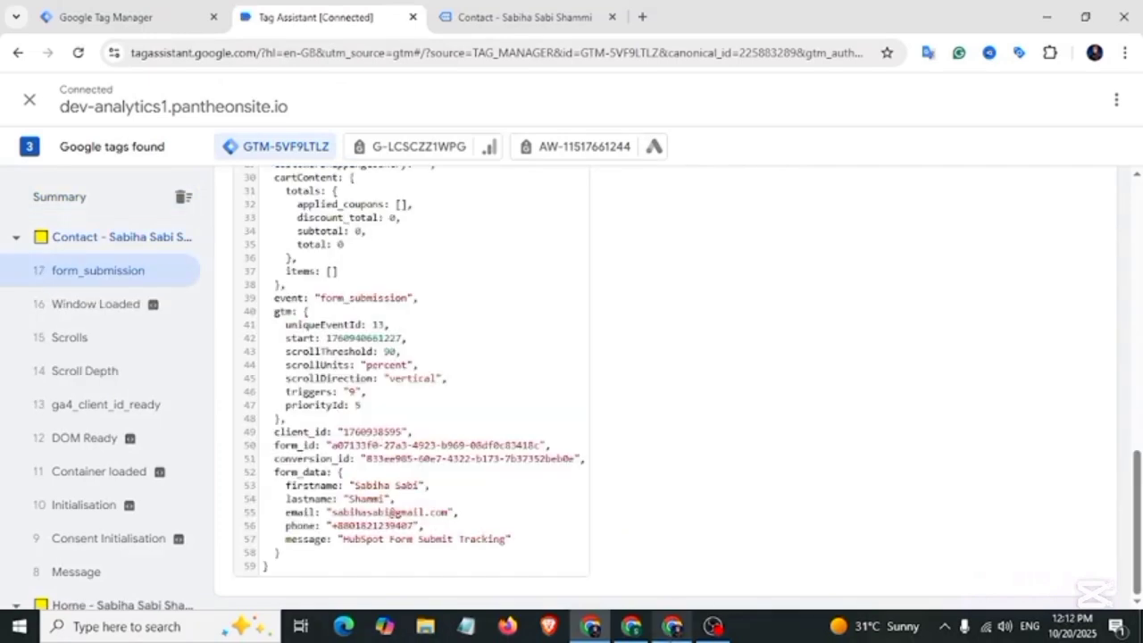
pyautogui.click(672, 626)
# Step: Finish the conversion action setup and expand the Submit lead form goal
pyautogui.scroll(-2, 364, 397)
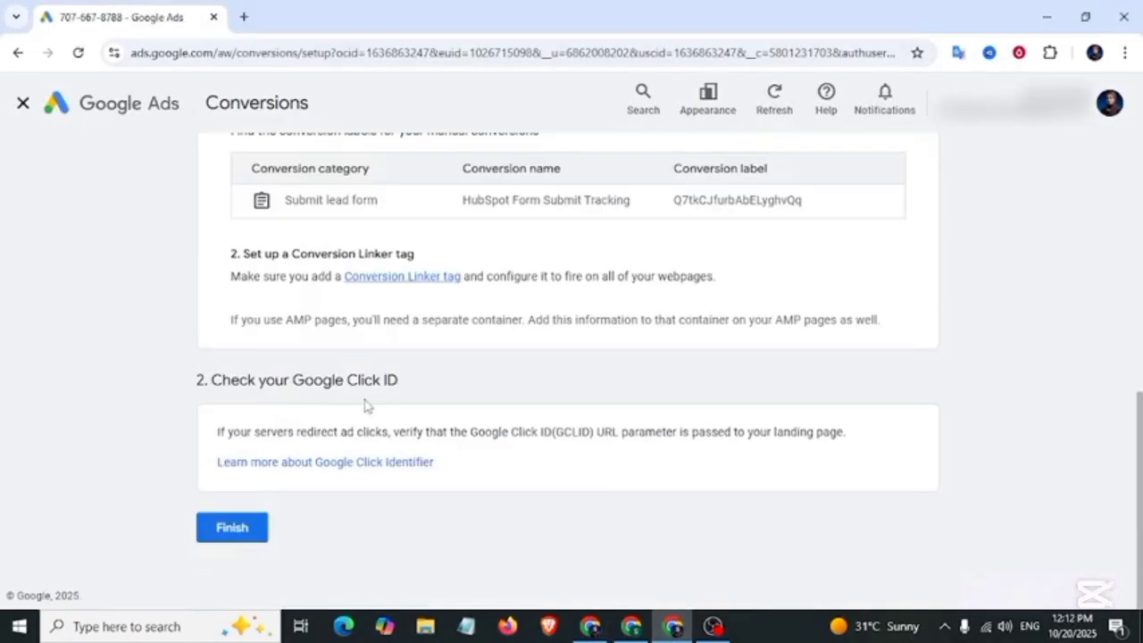
pyautogui.click(232, 529)
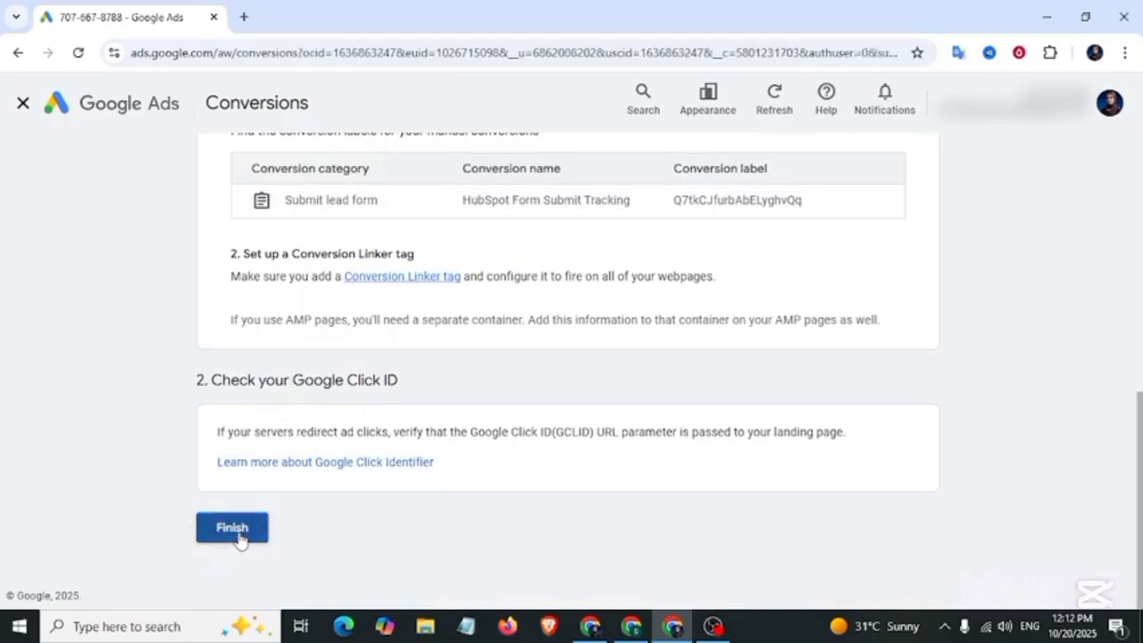
pyautogui.scroll(-4, 481, 411)
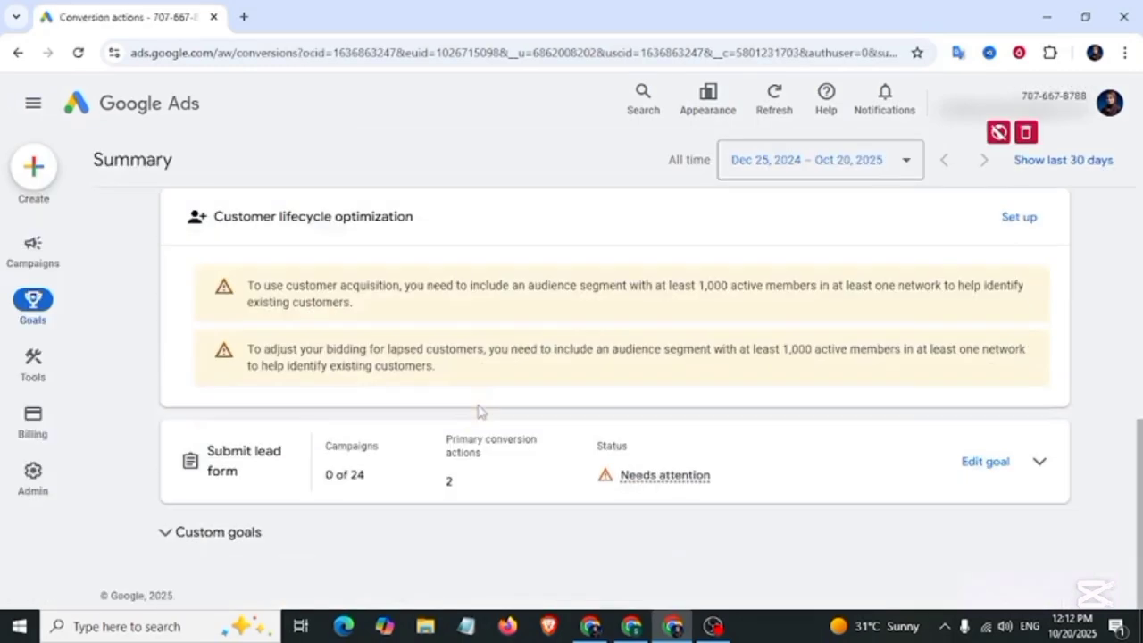
pyautogui.click(1039, 462)
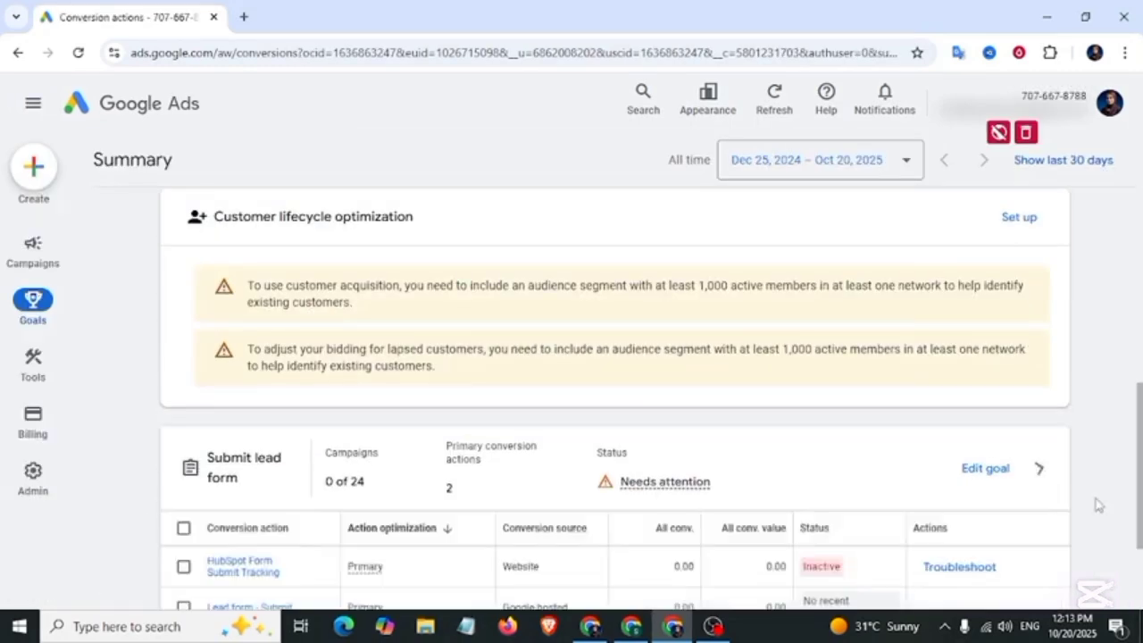
# Step: Reload the summary and confirm HubSpot Form Submit Tracking shows No recent conversions
pyautogui.scroll(-2, 715, 411)
pyautogui.moveTo(828, 398)
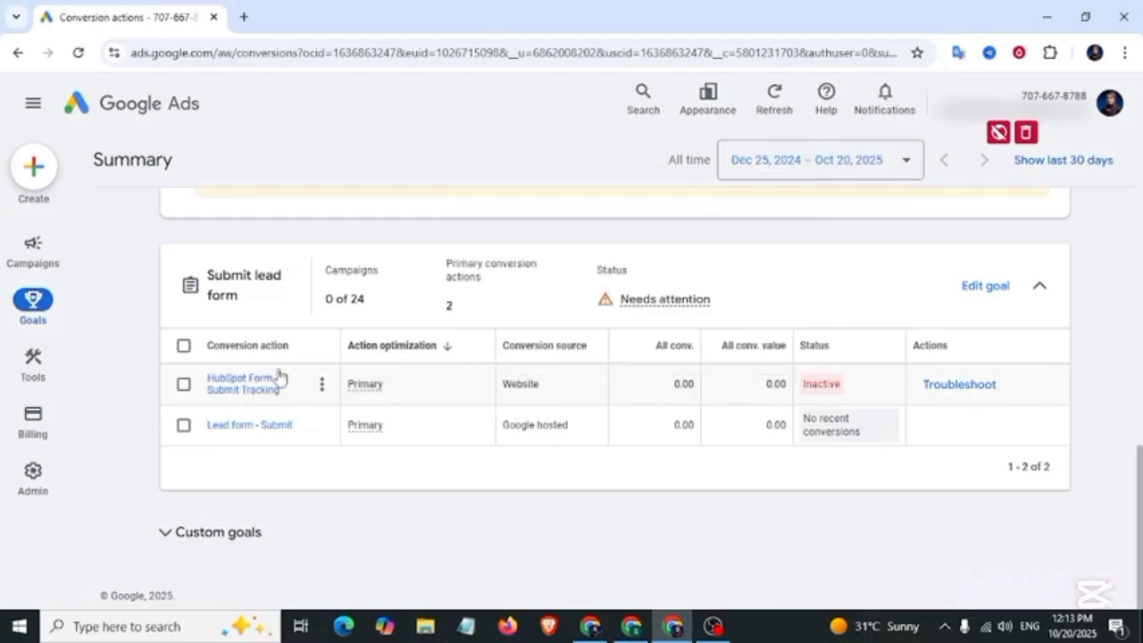
pyautogui.click(78, 52)
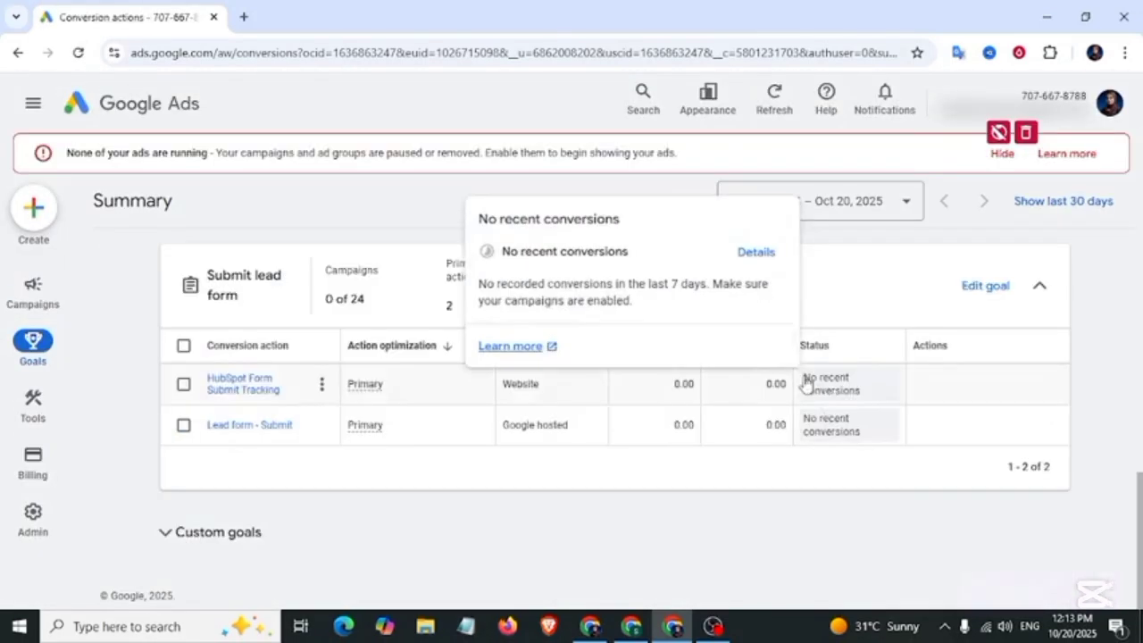
pyautogui.moveTo(806, 383); pyautogui.dragTo(856, 404)
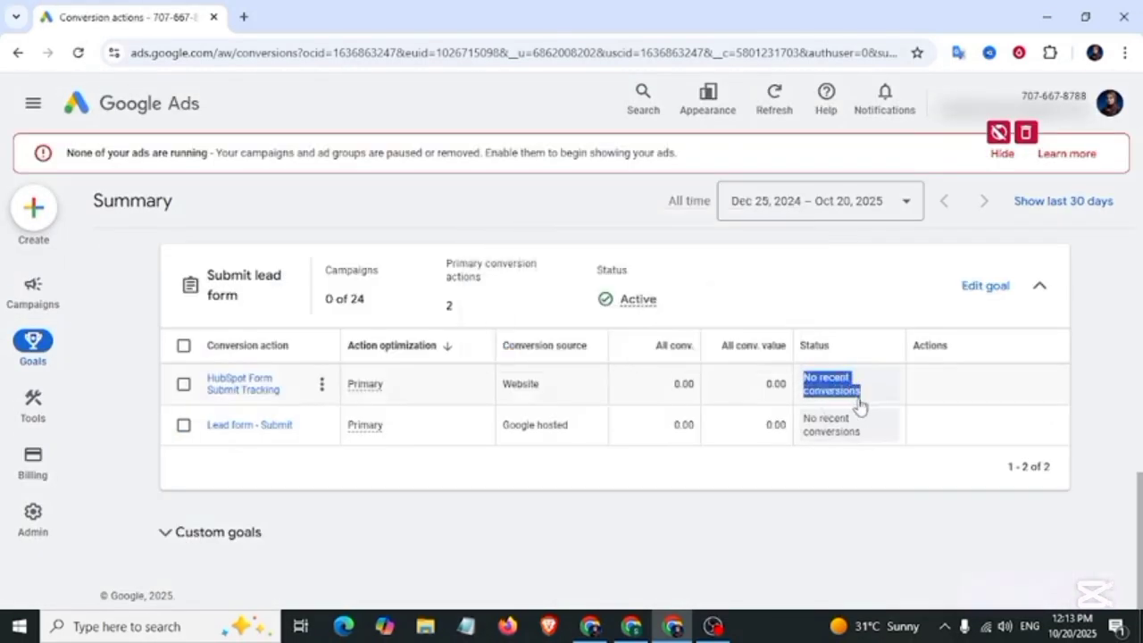
pyautogui.moveTo(858, 403)
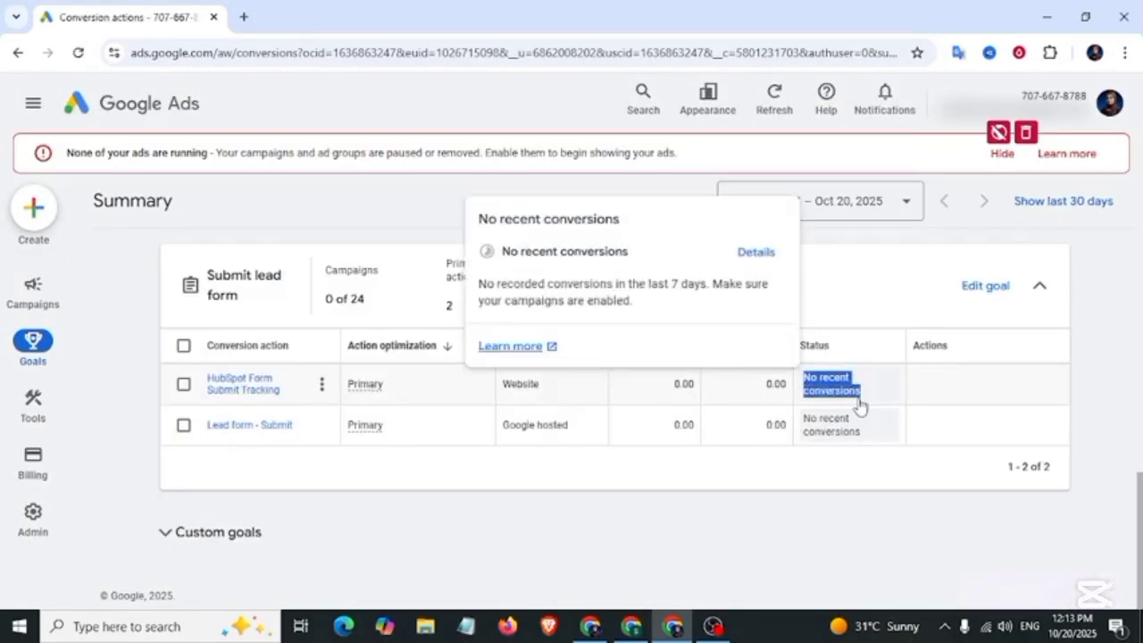